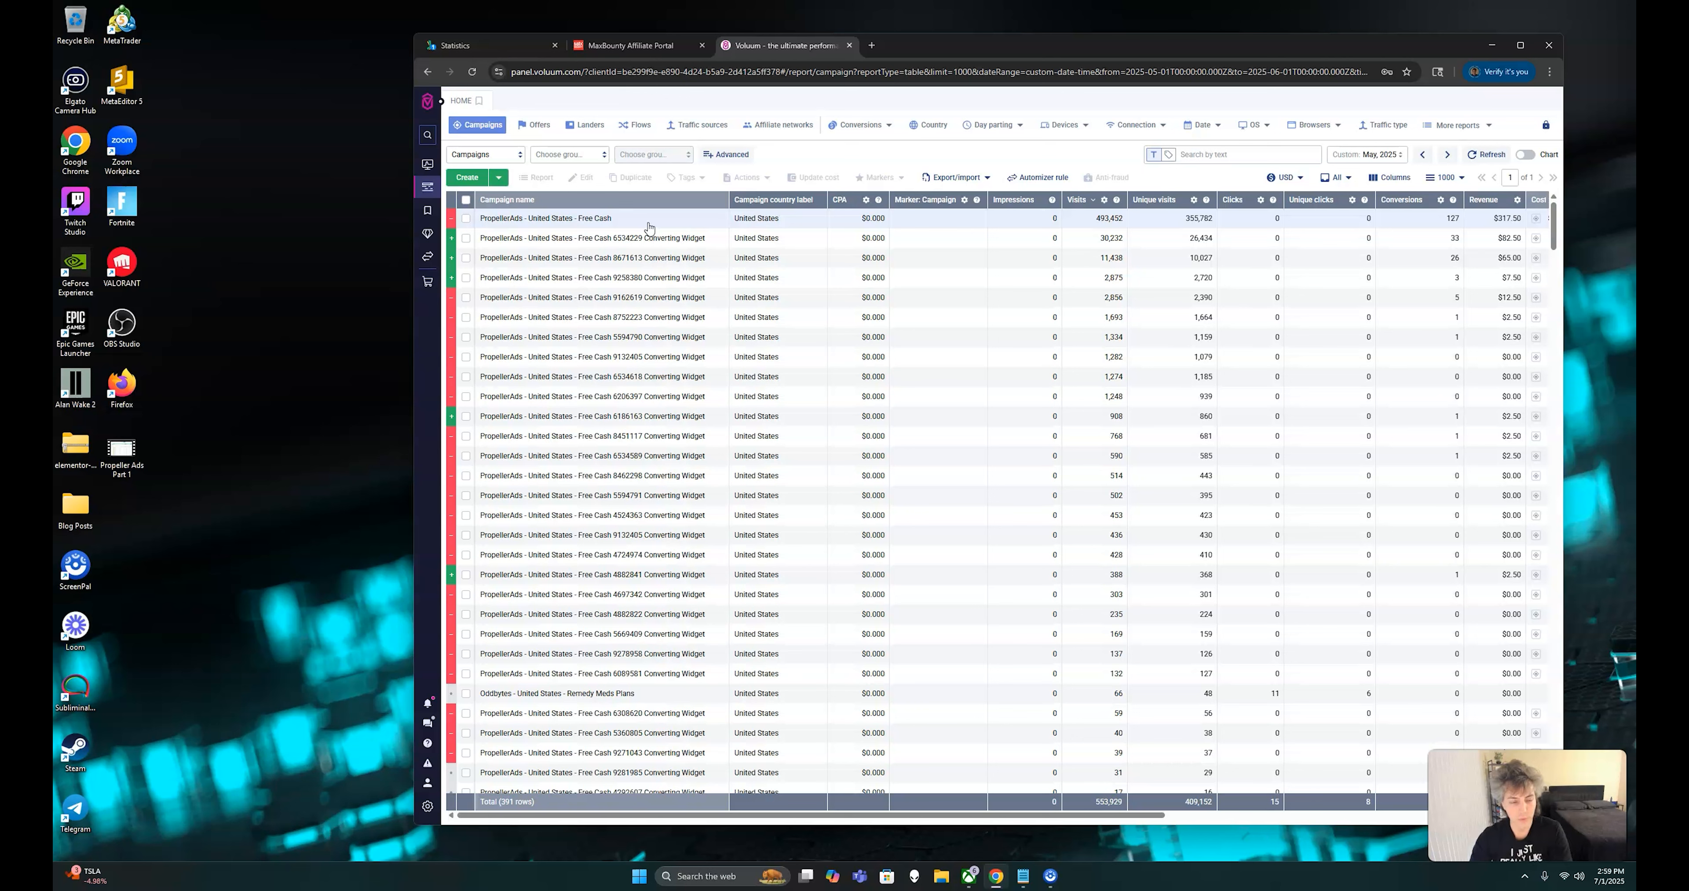
Check the campaign list's date range and open the report for the campaign "PropellerAds - United States - Free Cash"
left_click(649, 226)
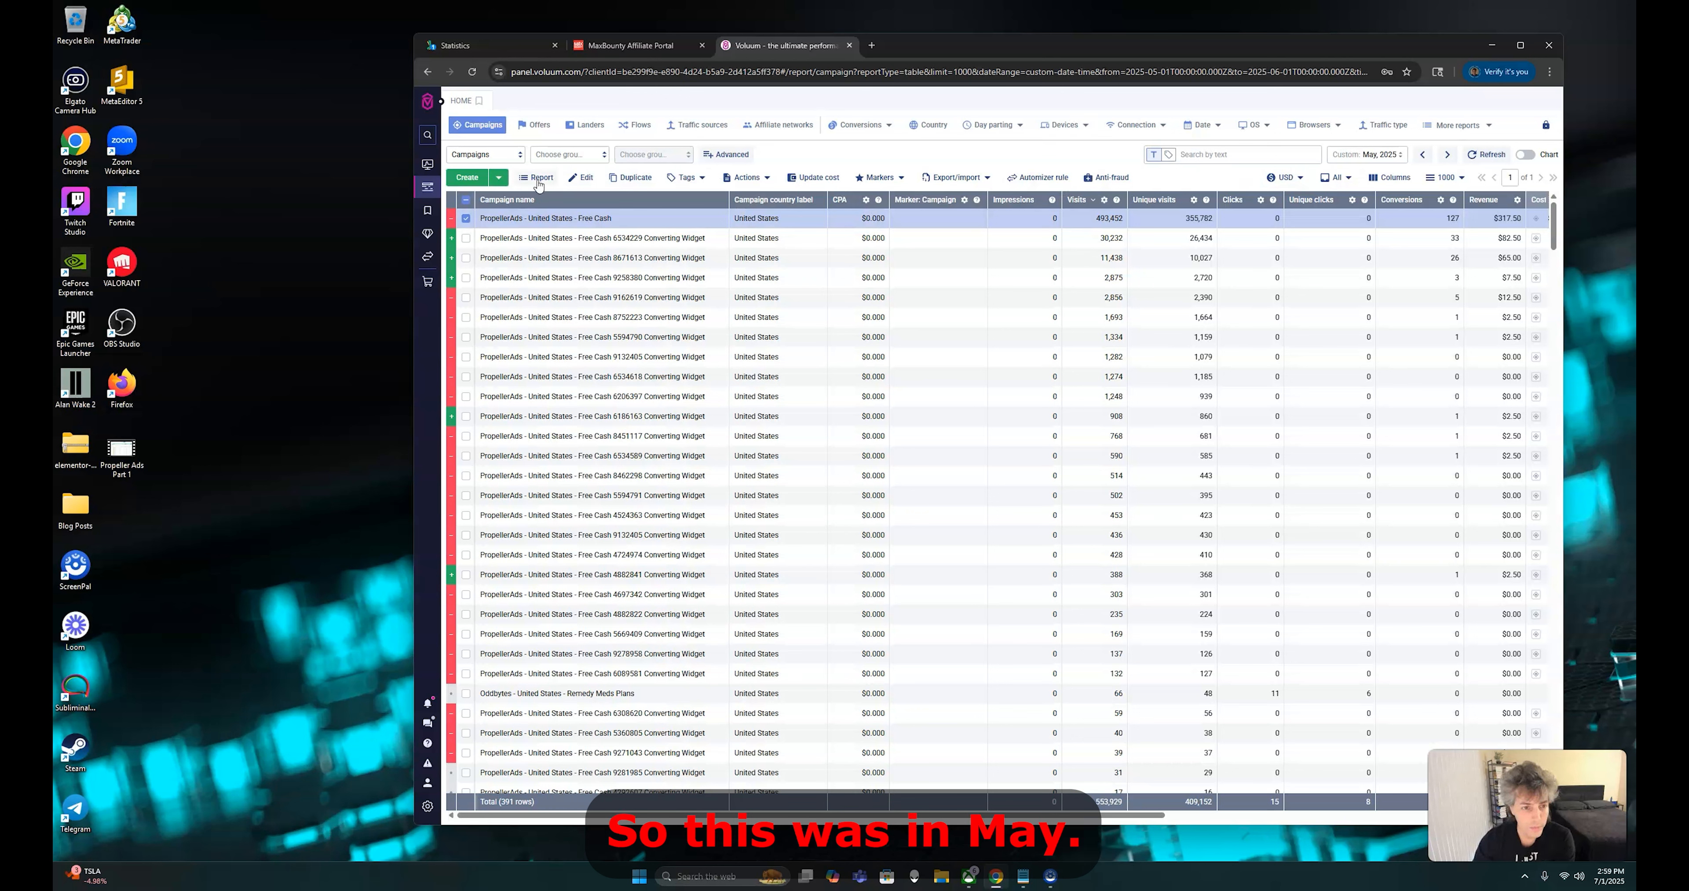
left_click(1382, 163)
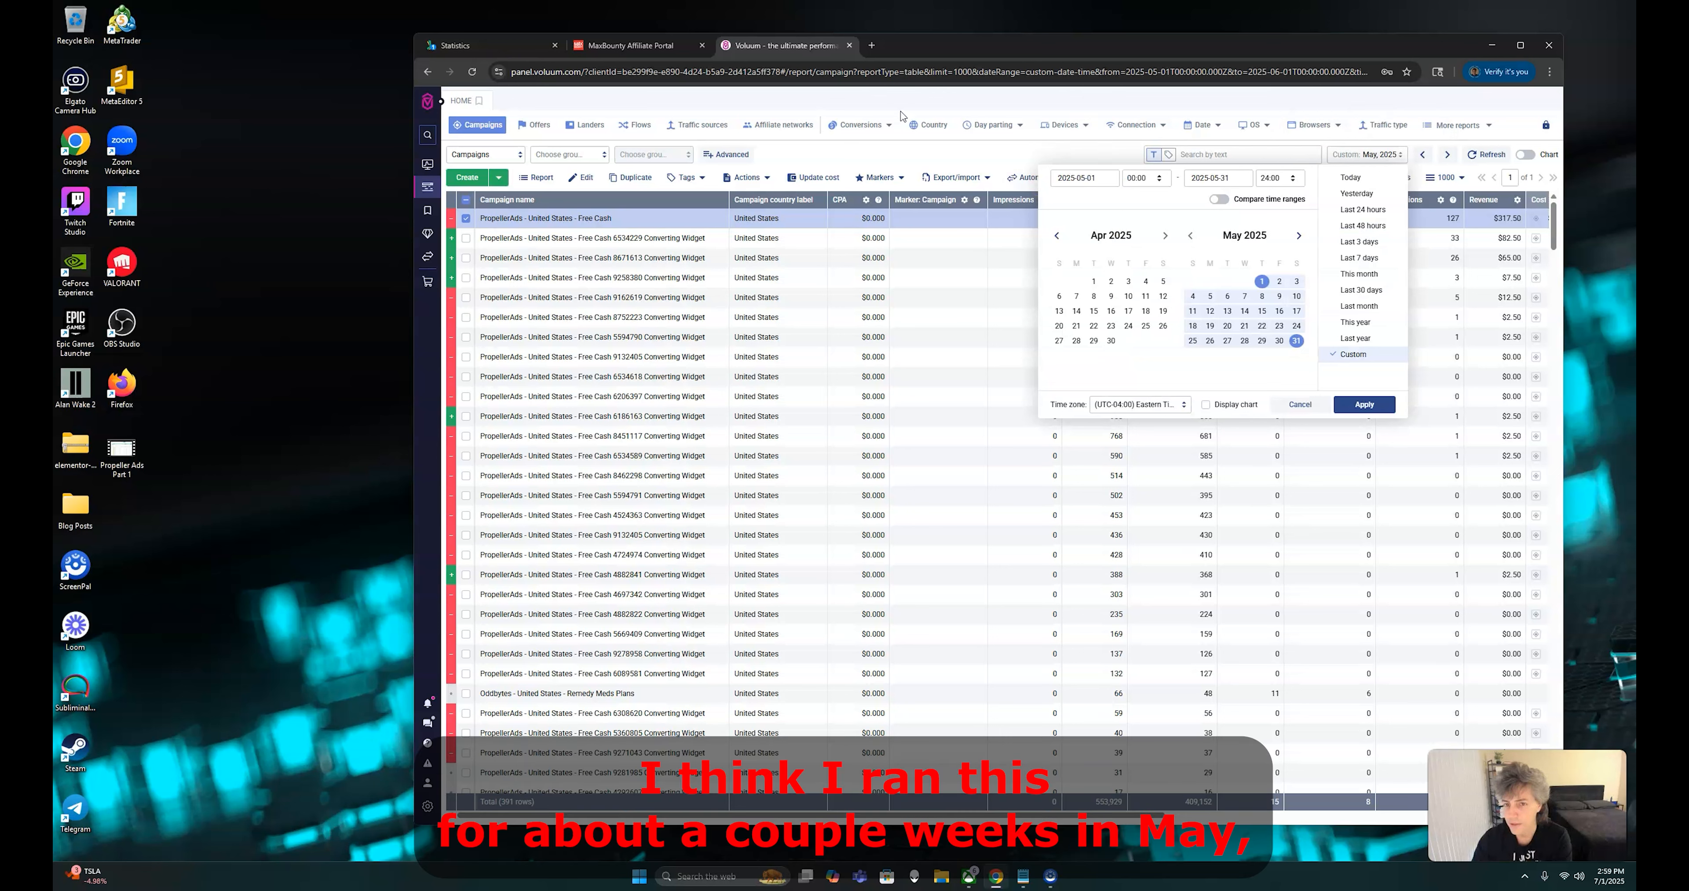
left_click(978, 161)
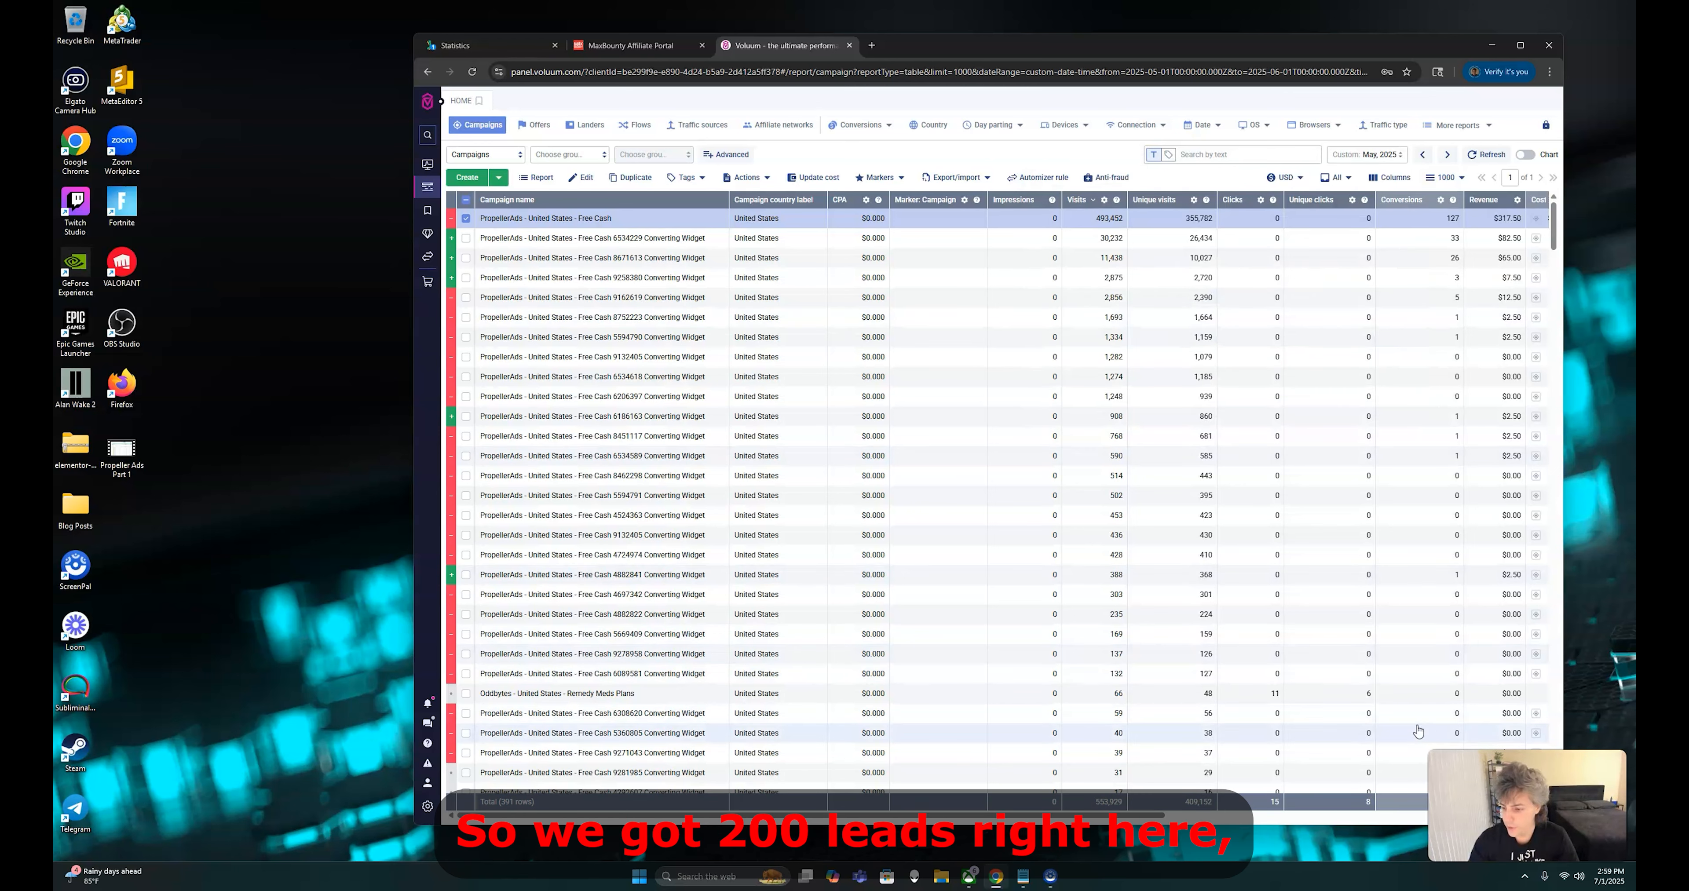
left_click_drag(1221, 47, 1131, 48)
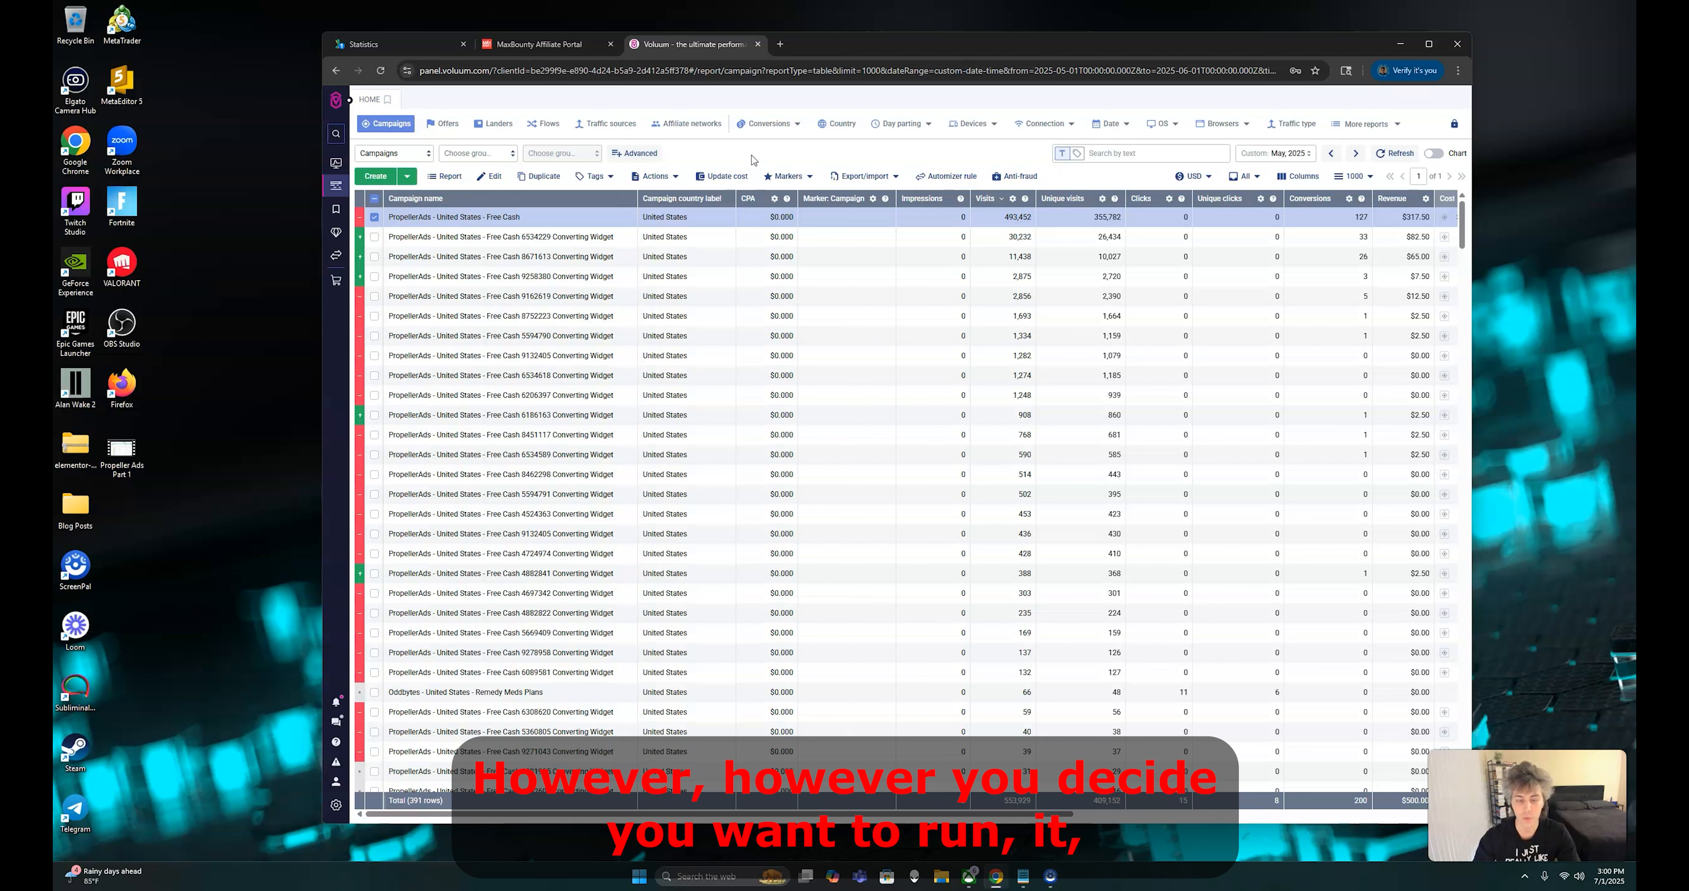
left_click(459, 178)
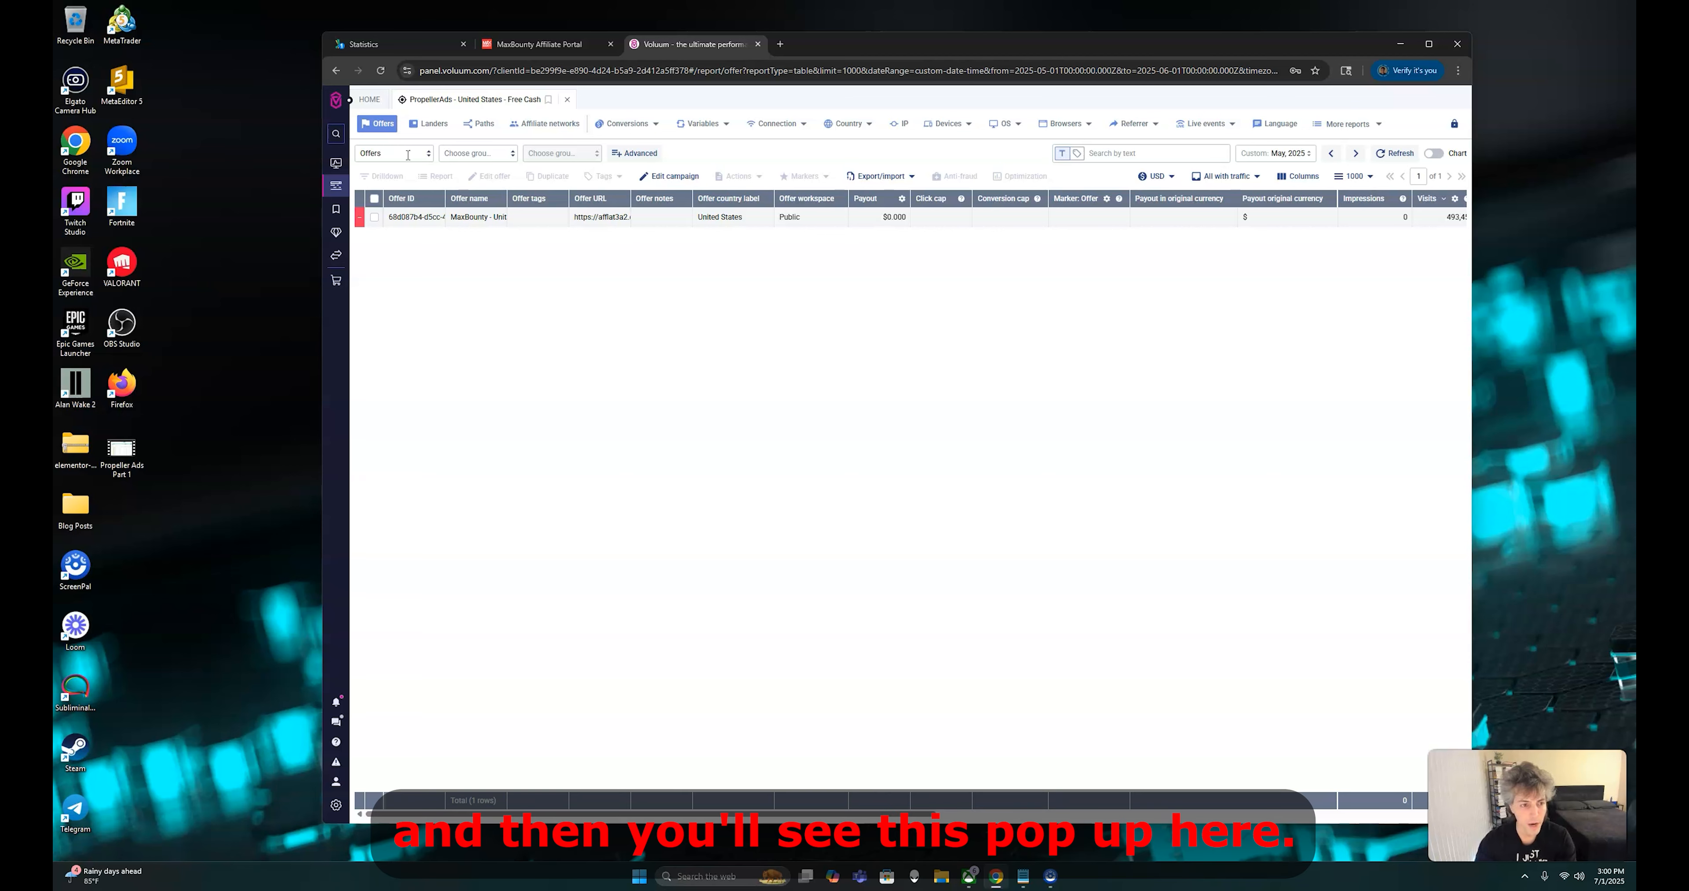
Group the campaign report by V1: zoneid and sort the zones by conversions, highest first
left_click(363, 153)
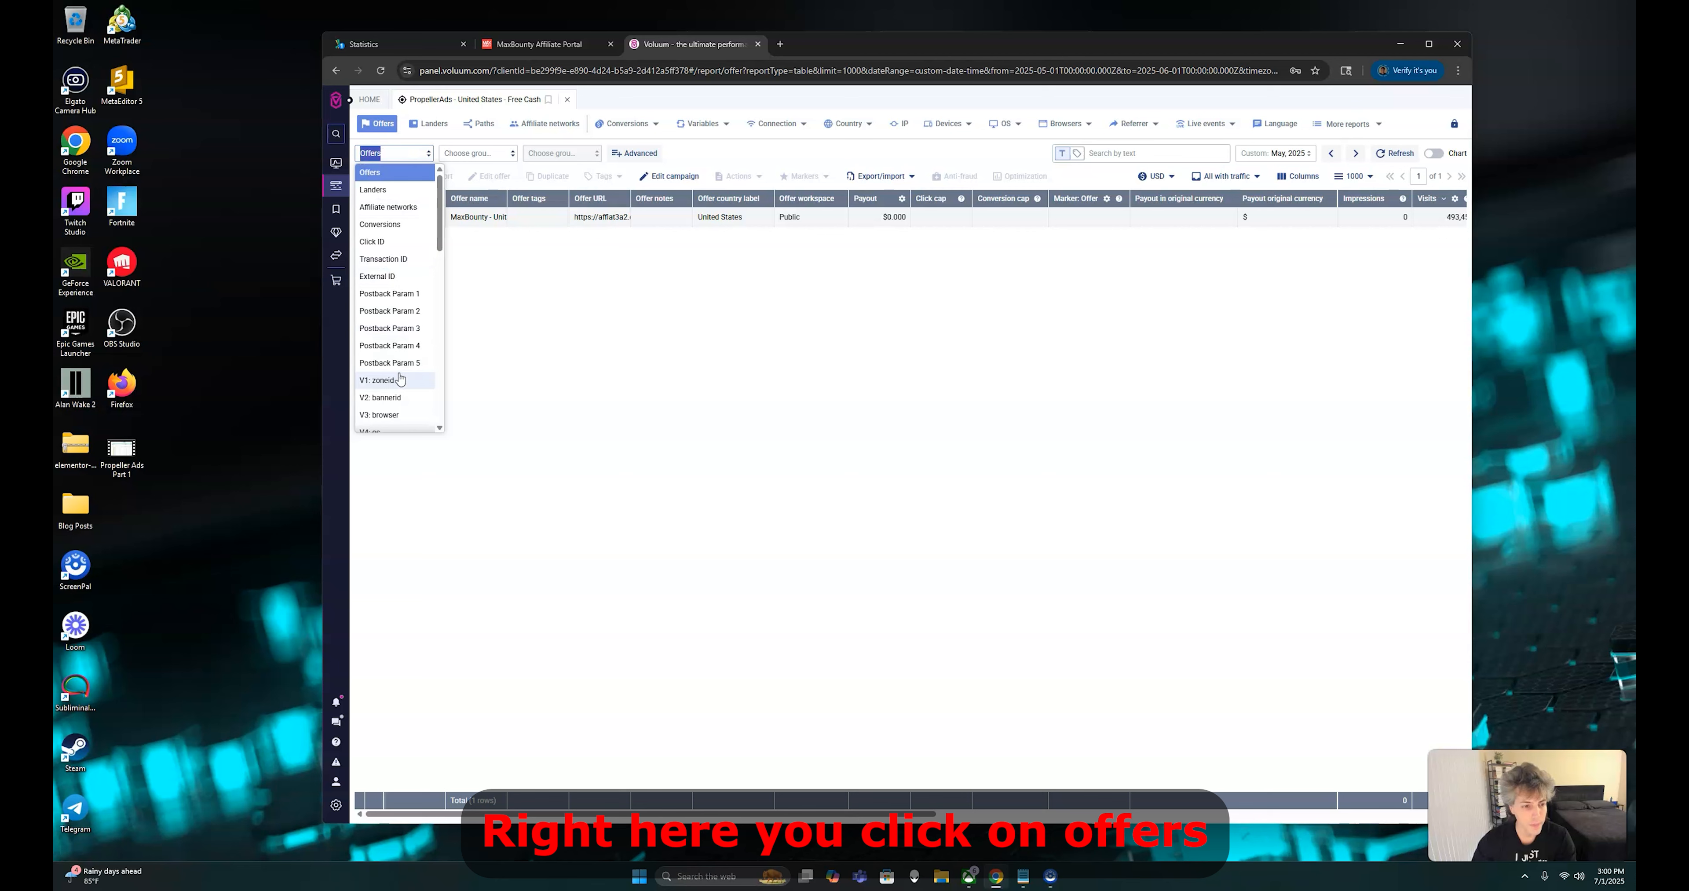
scroll(403, 331, "down", 2)
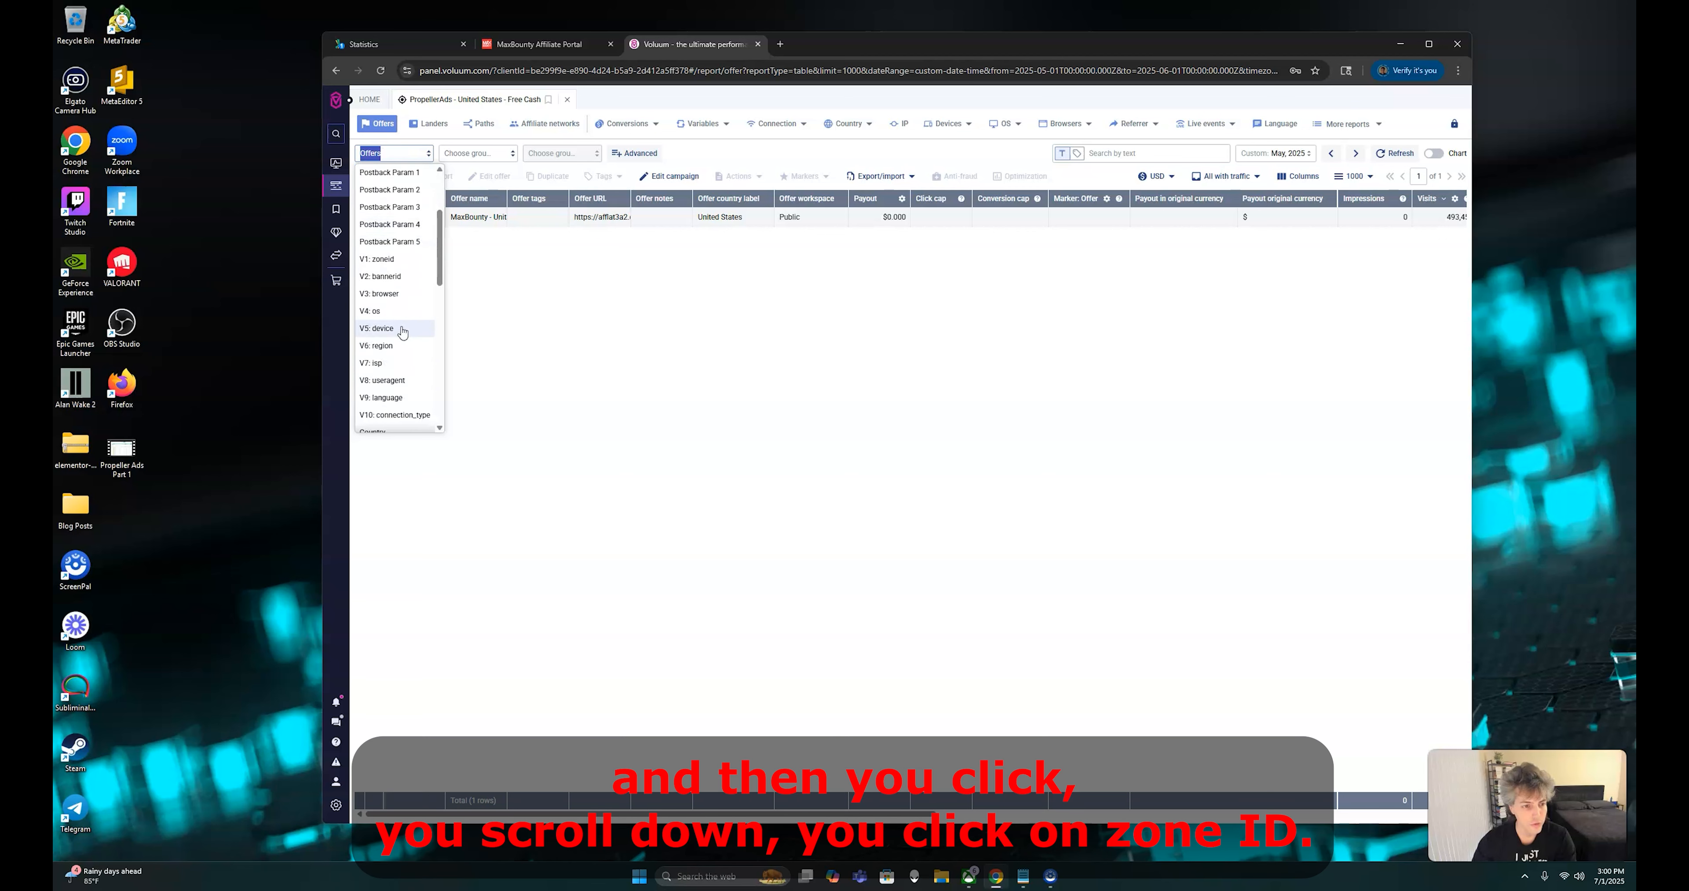
left_click(384, 260)
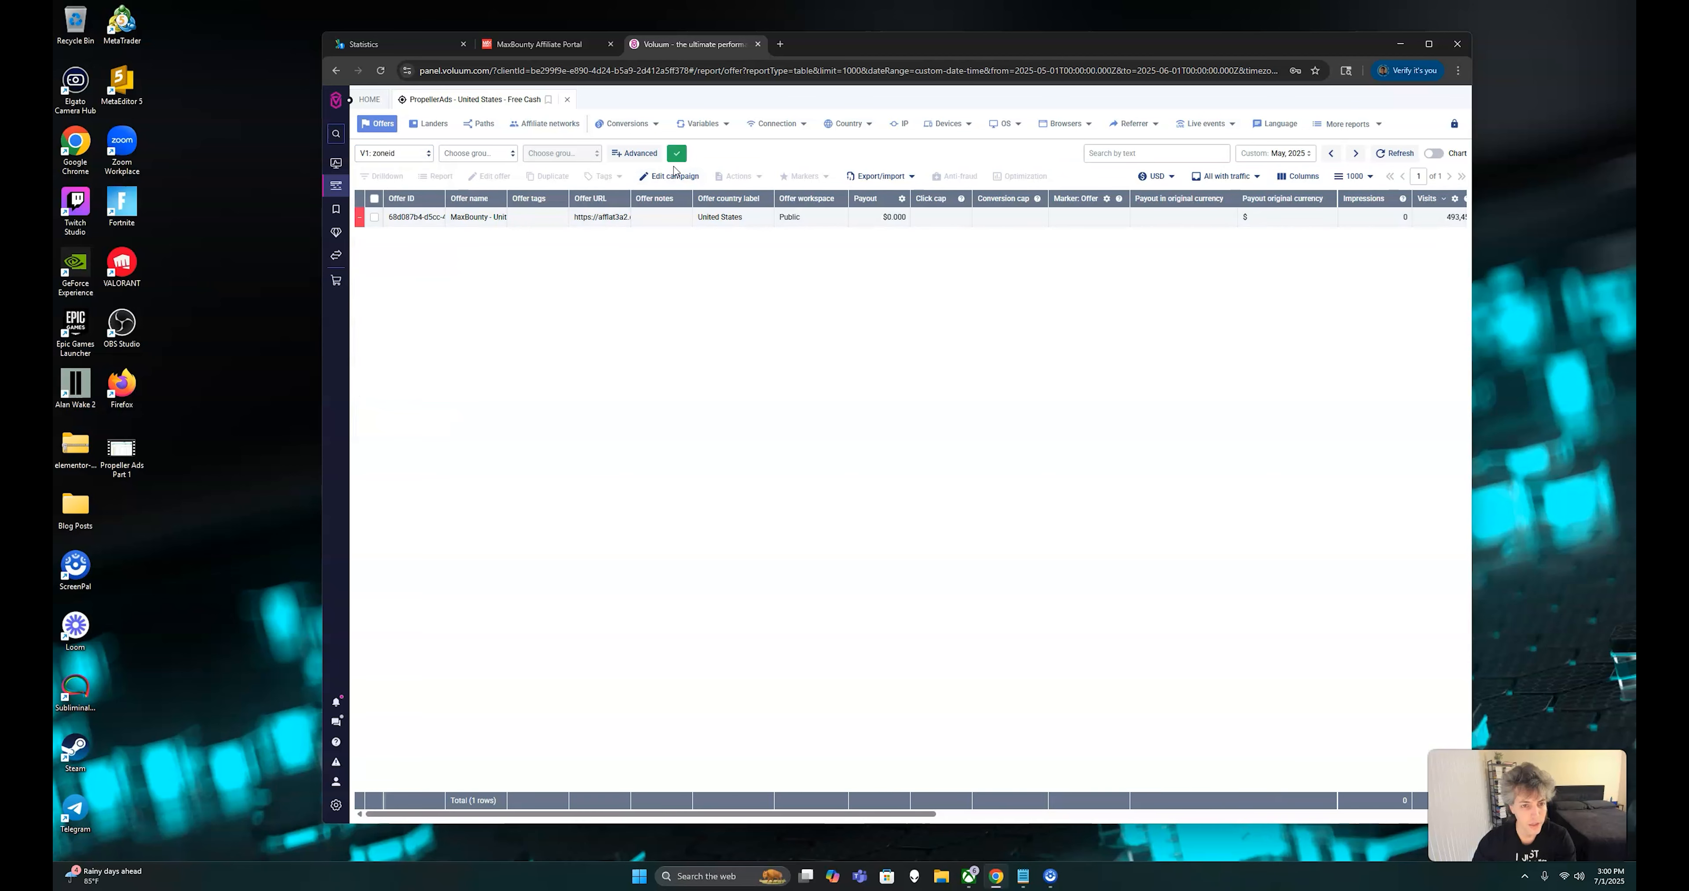
left_click(677, 159)
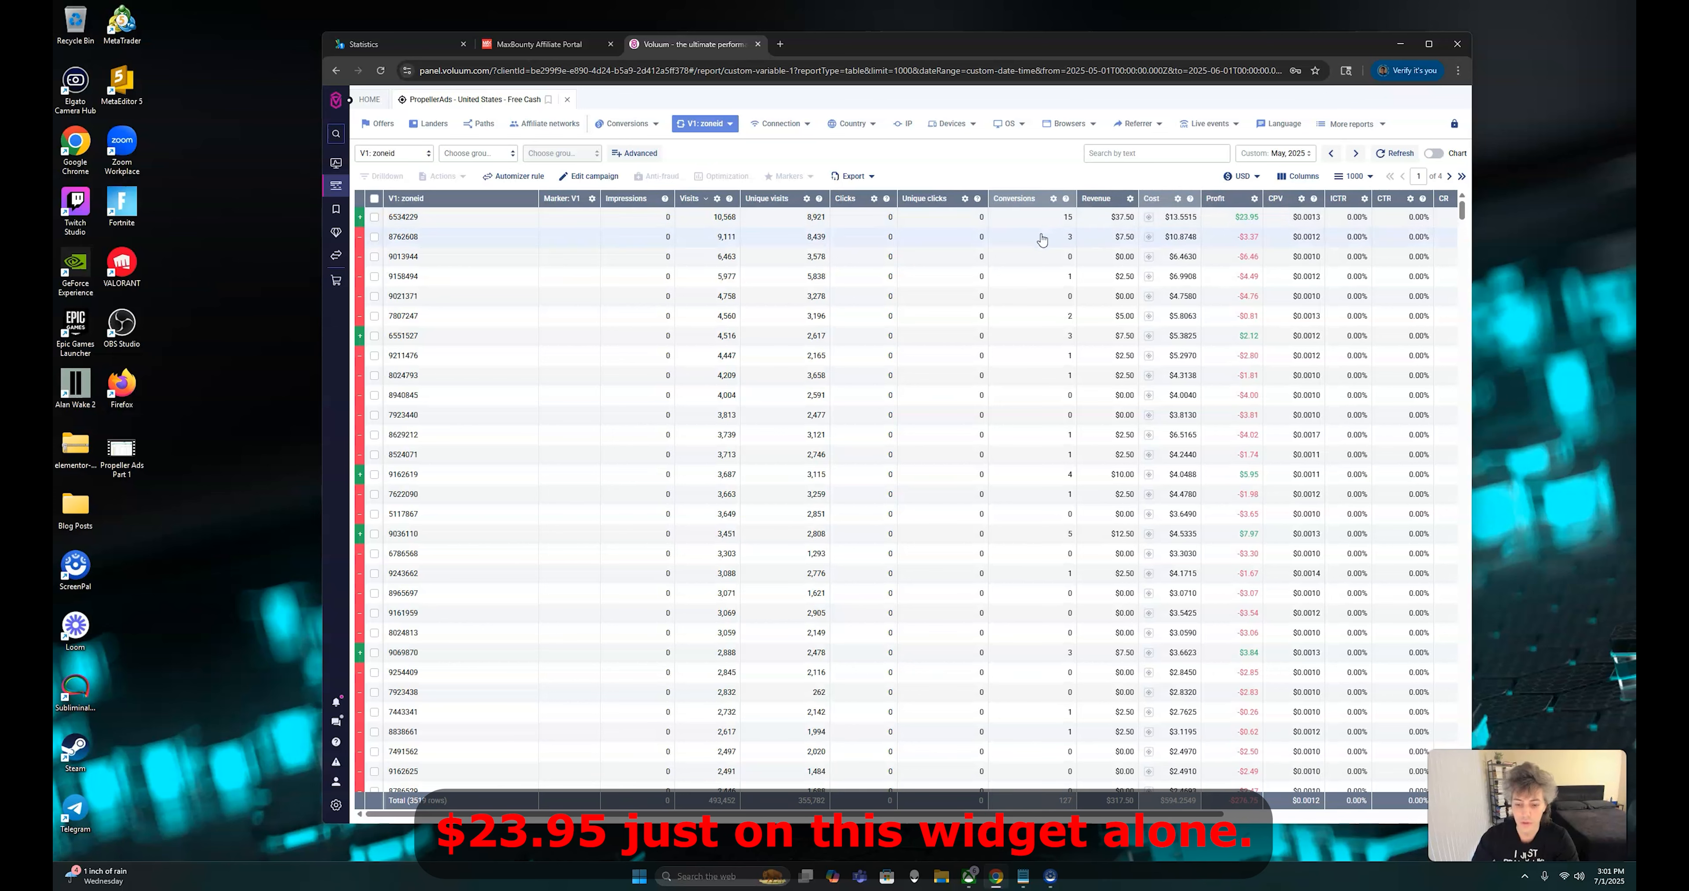
left_click(1041, 201)
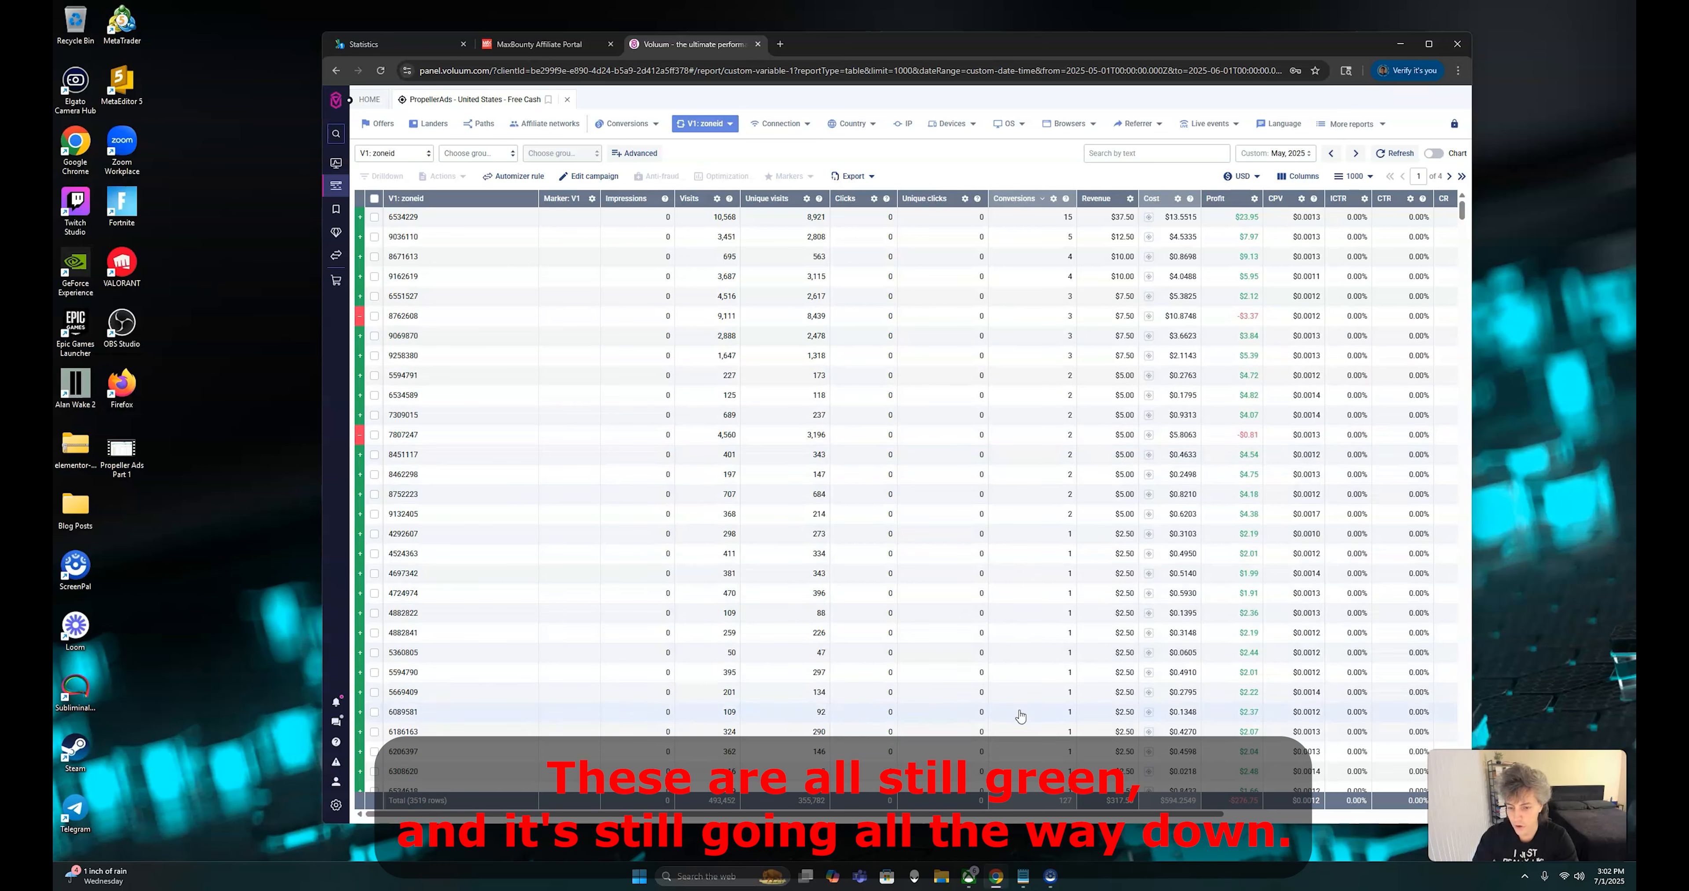
Examine the profit of every zone that has at least one conversion, down to where the zones without conversions start
scroll(1023, 714, "down", 3)
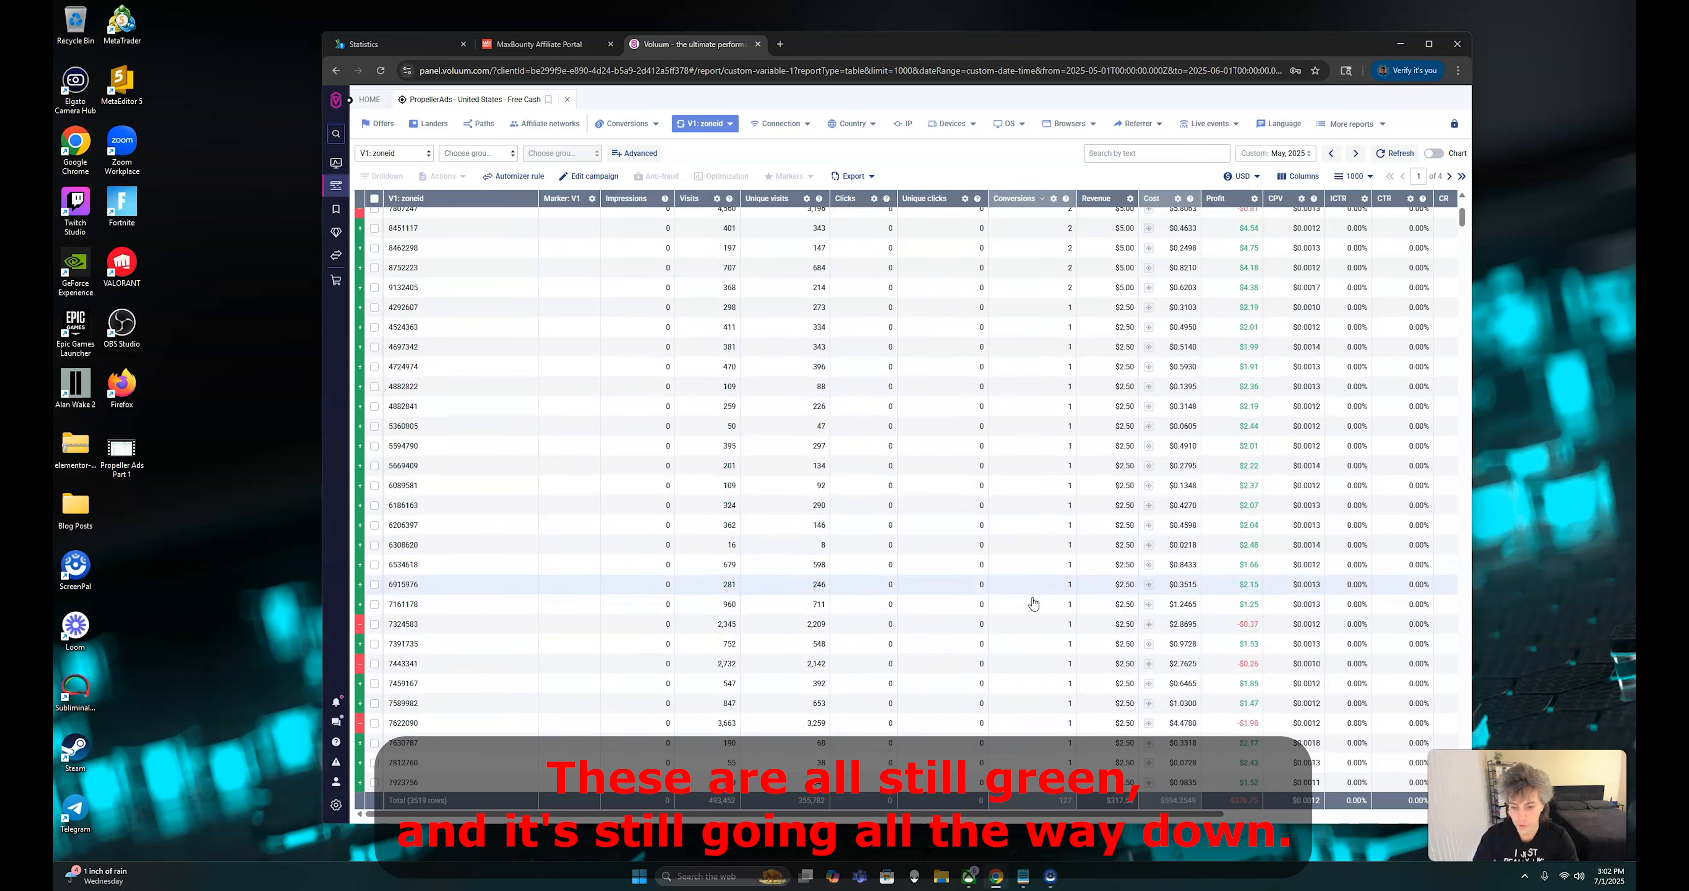
scroll(1042, 411, "up", 1)
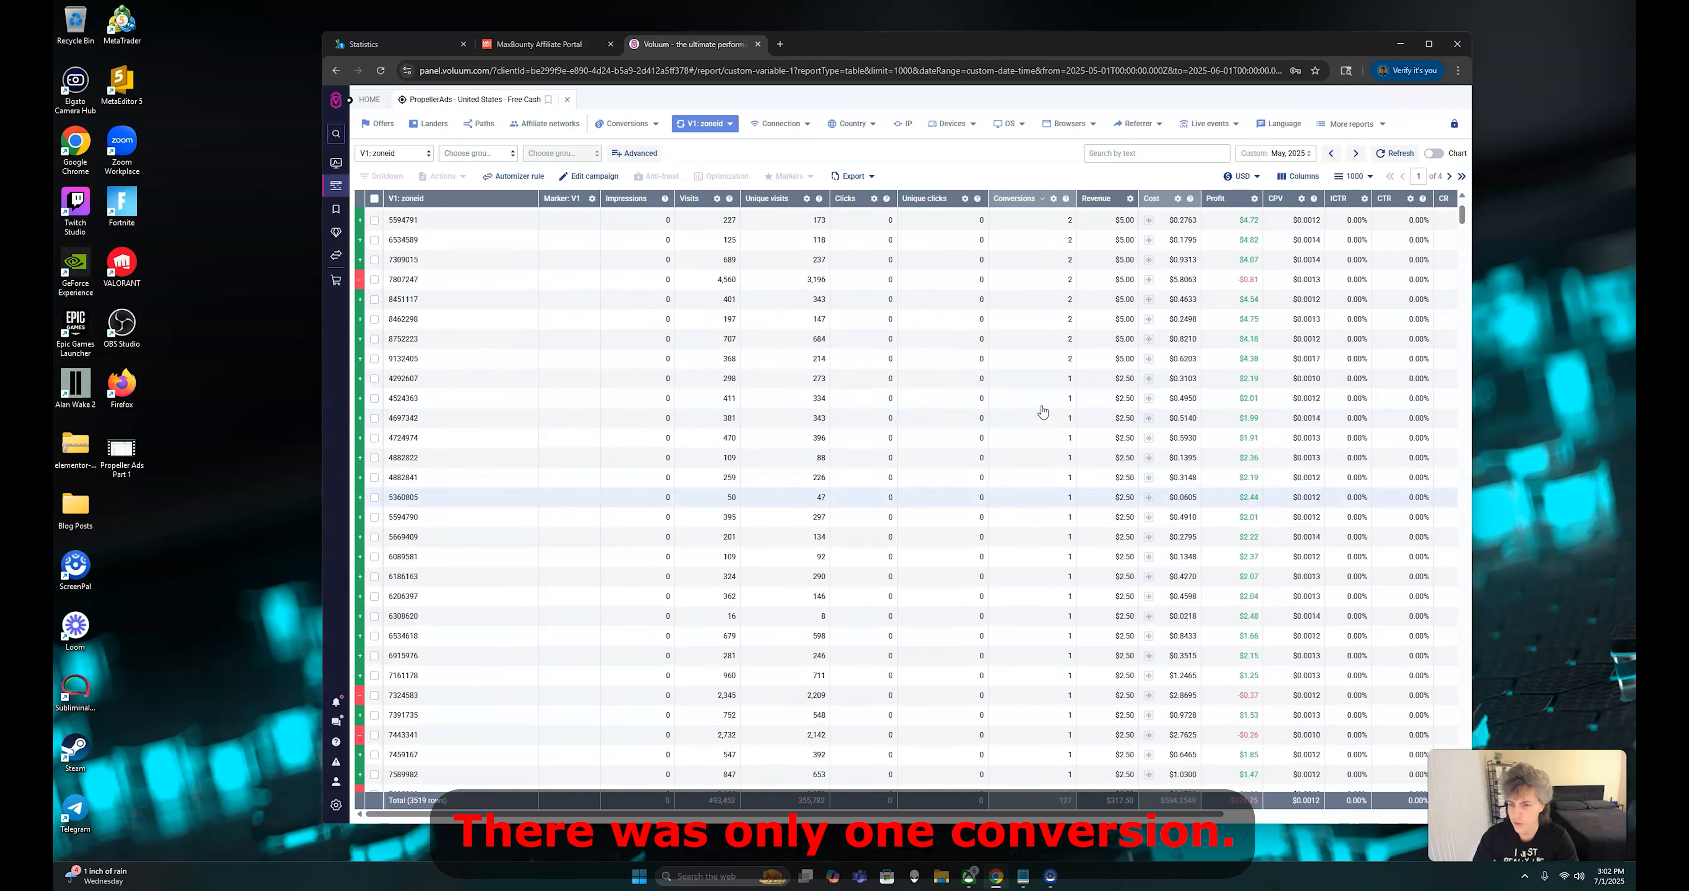
scroll(1049, 472, "down", 3)
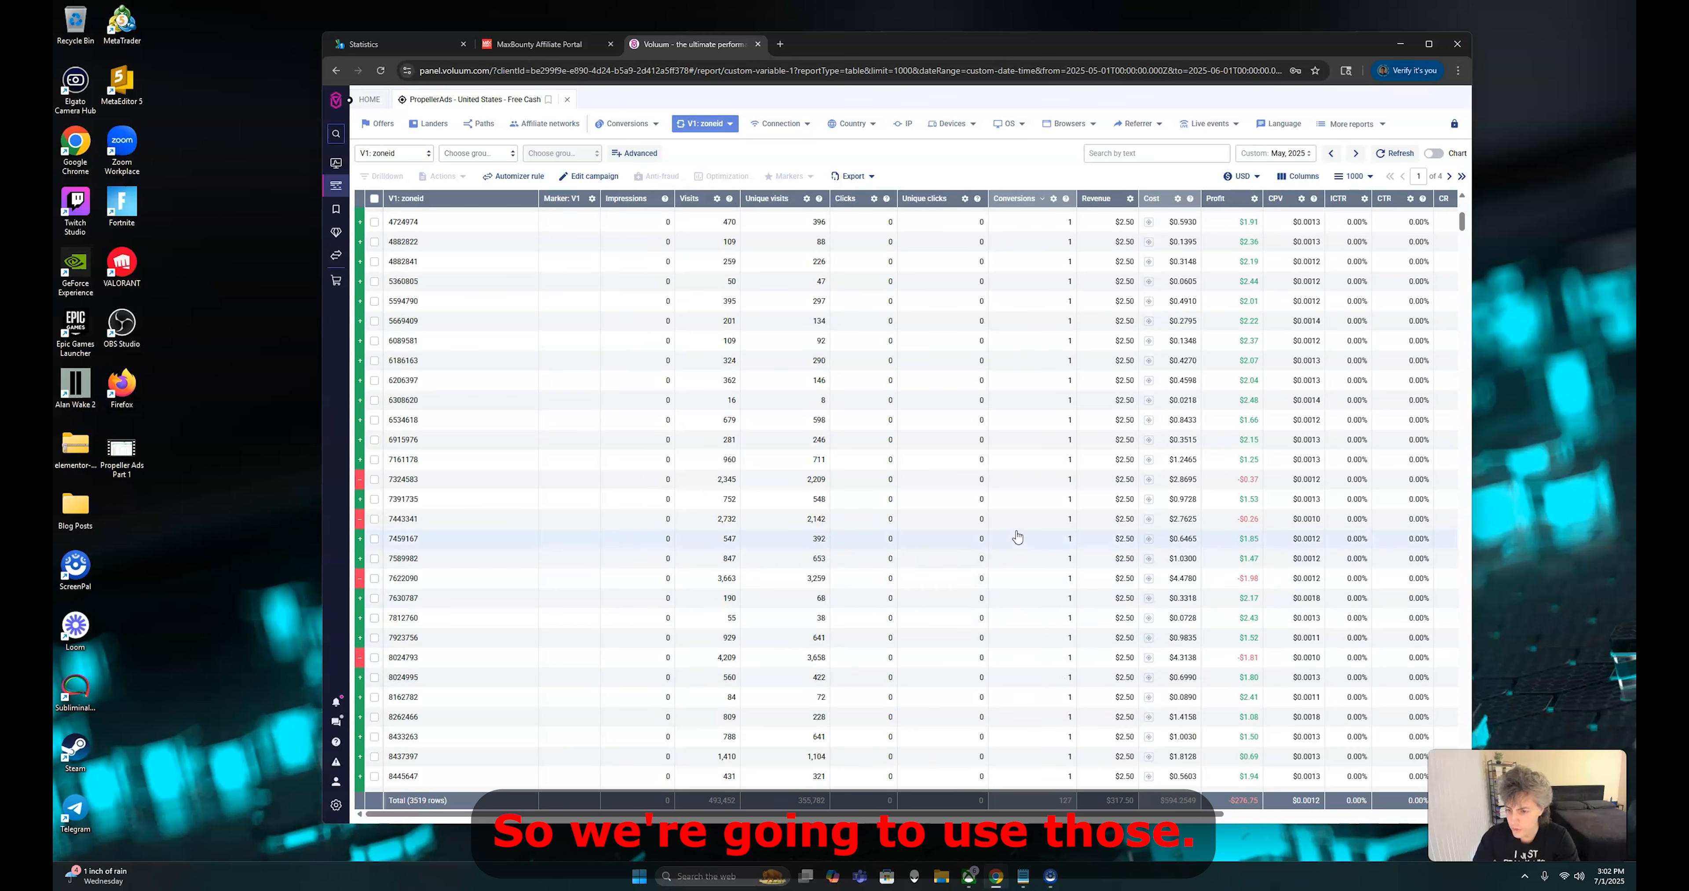
scroll(1027, 654, "down", 6)
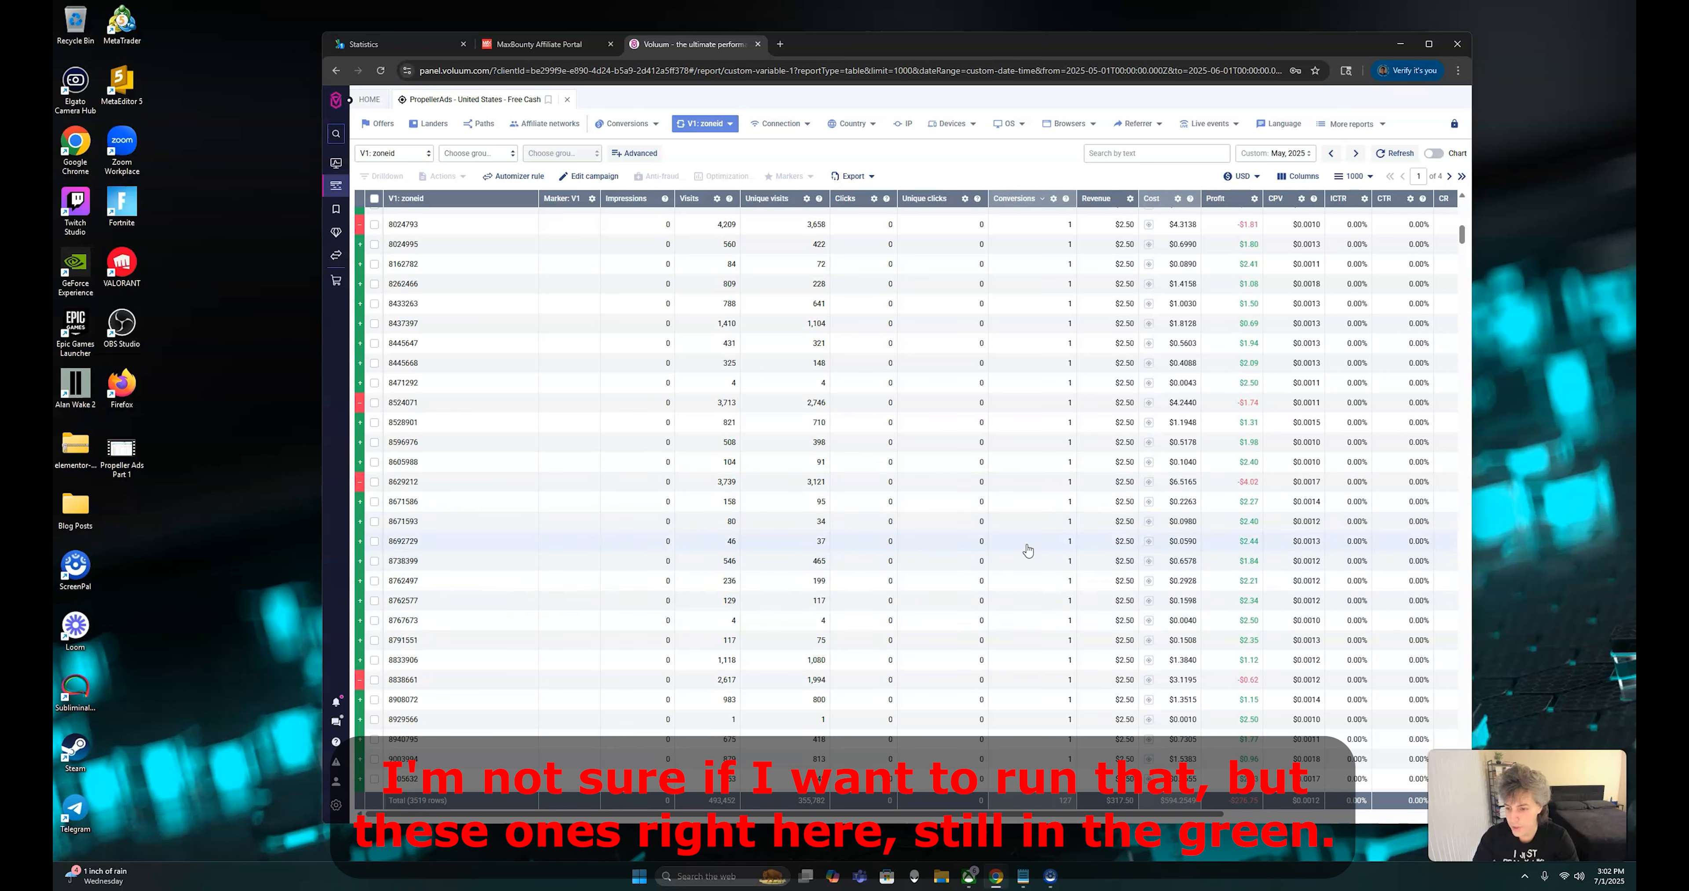
scroll(1035, 690, "down", 3)
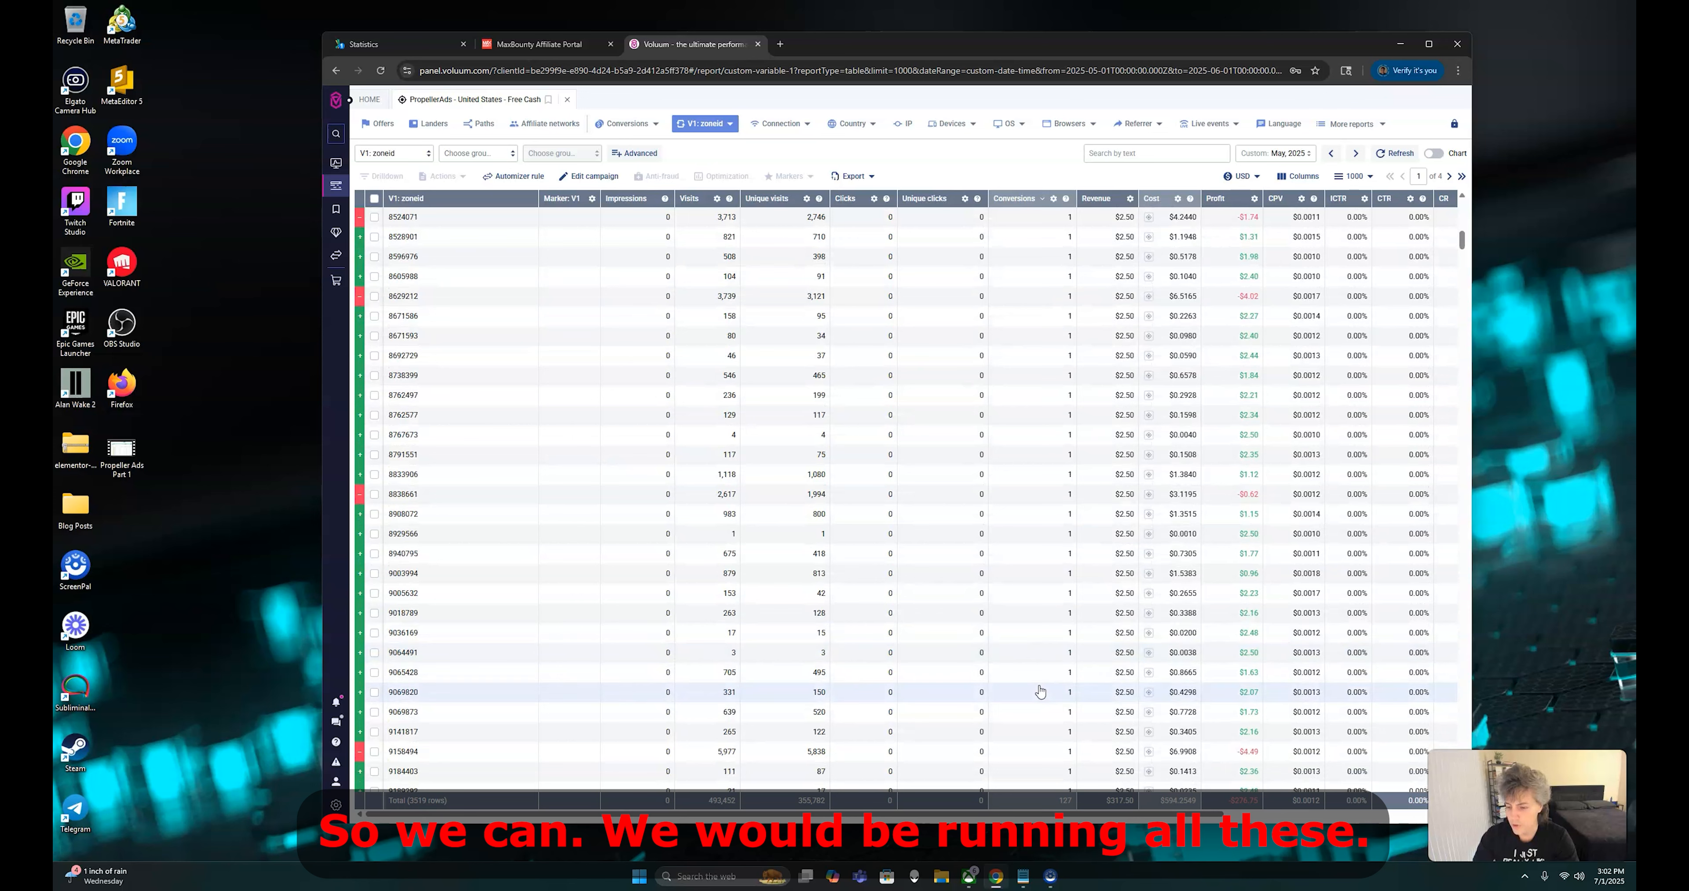
scroll(1040, 681, "down", 1)
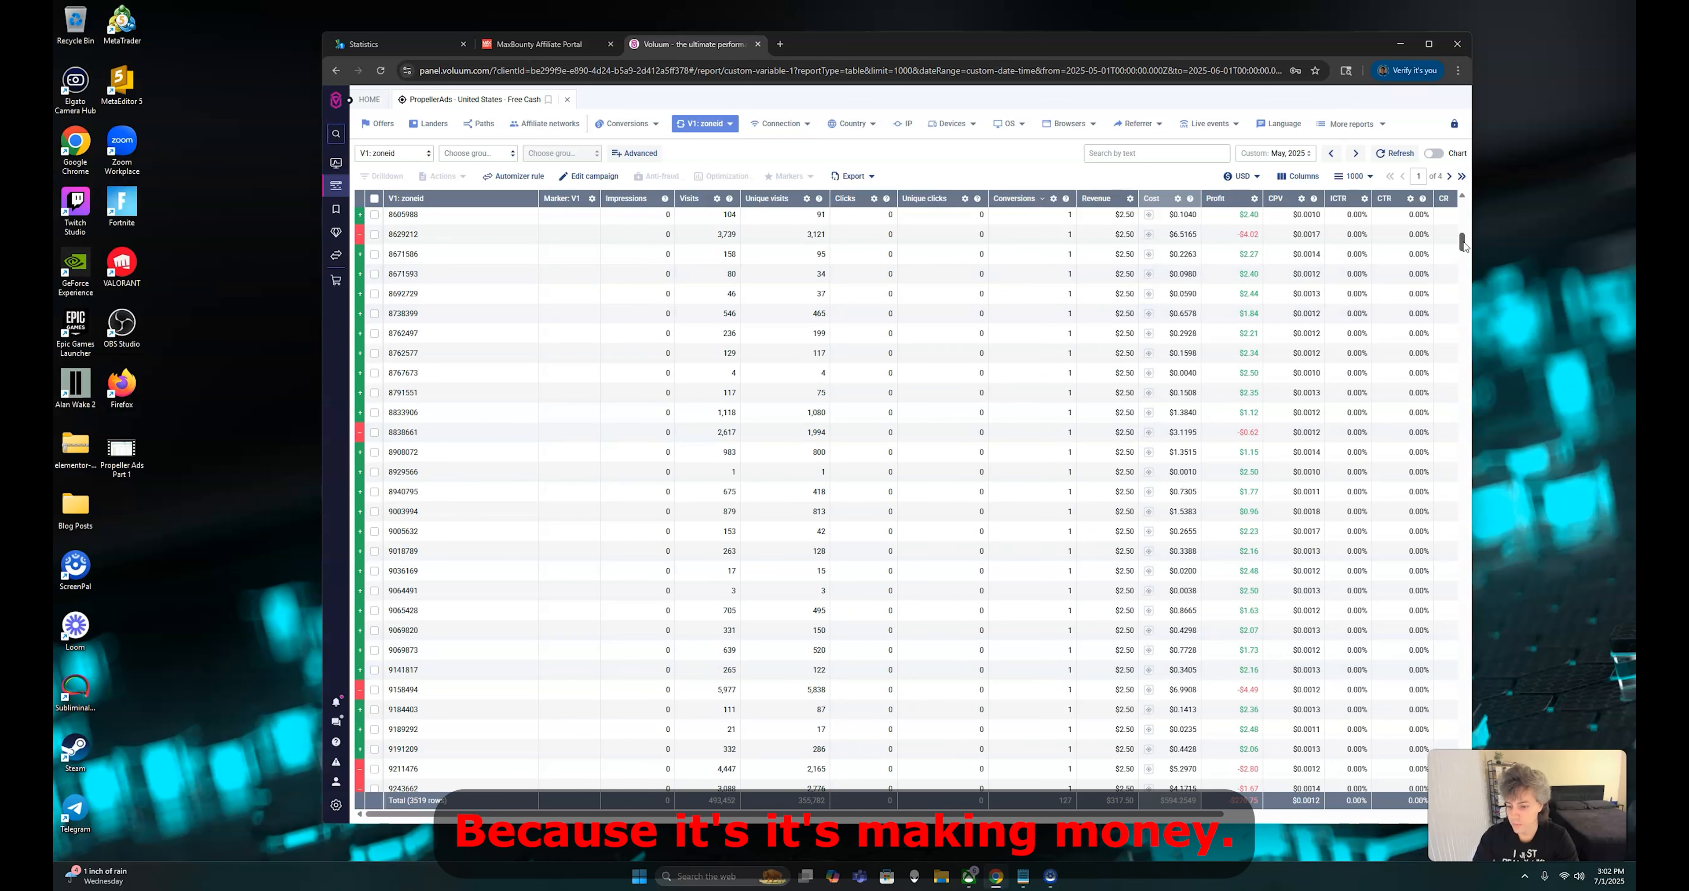
left_click_drag(1462, 243, 1464, 254)
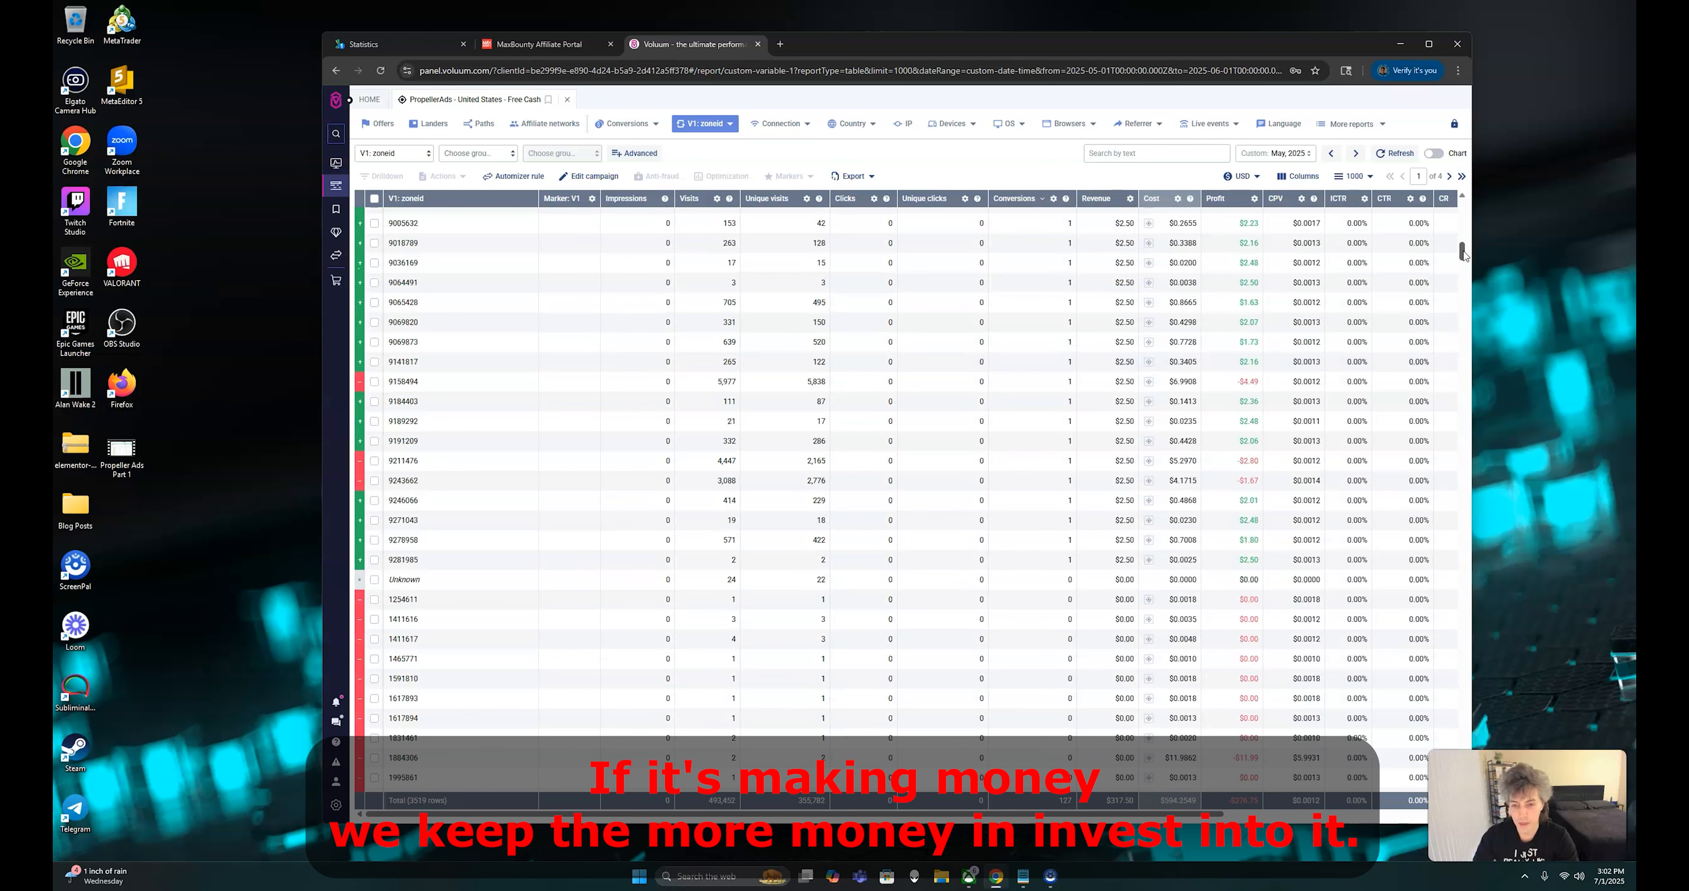
left_click_drag(1463, 254, 1465, 210)
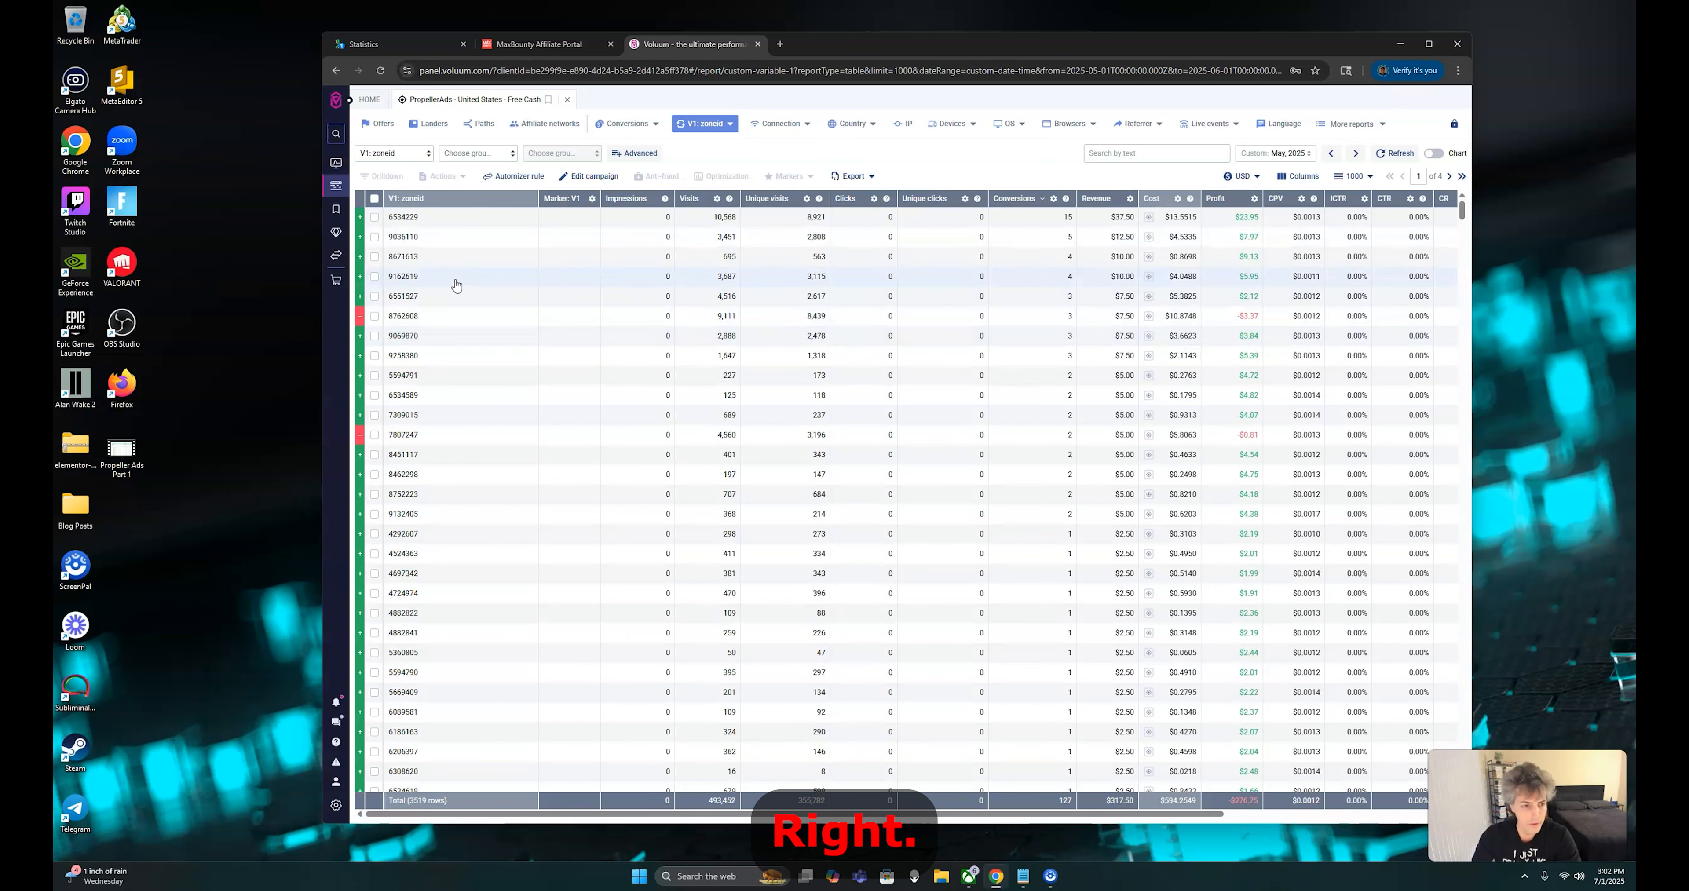
Copy the zone ID 6534229 of the zone with the most conversions
left_click_drag(391, 221, 418, 220)
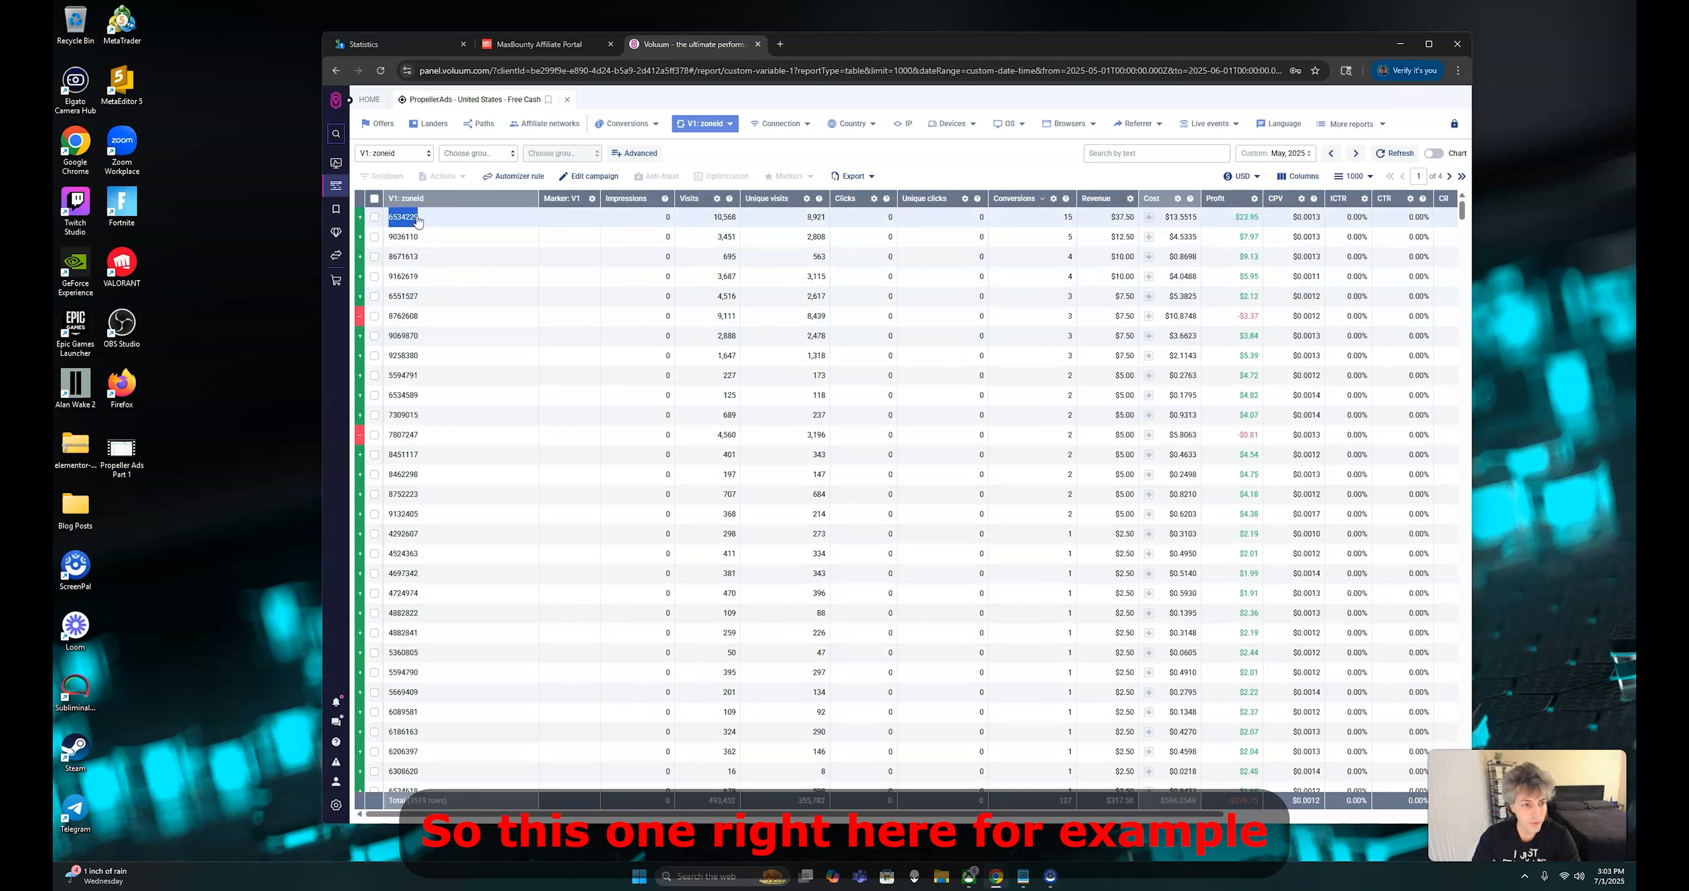
right_click(407, 225)
left_click(433, 260)
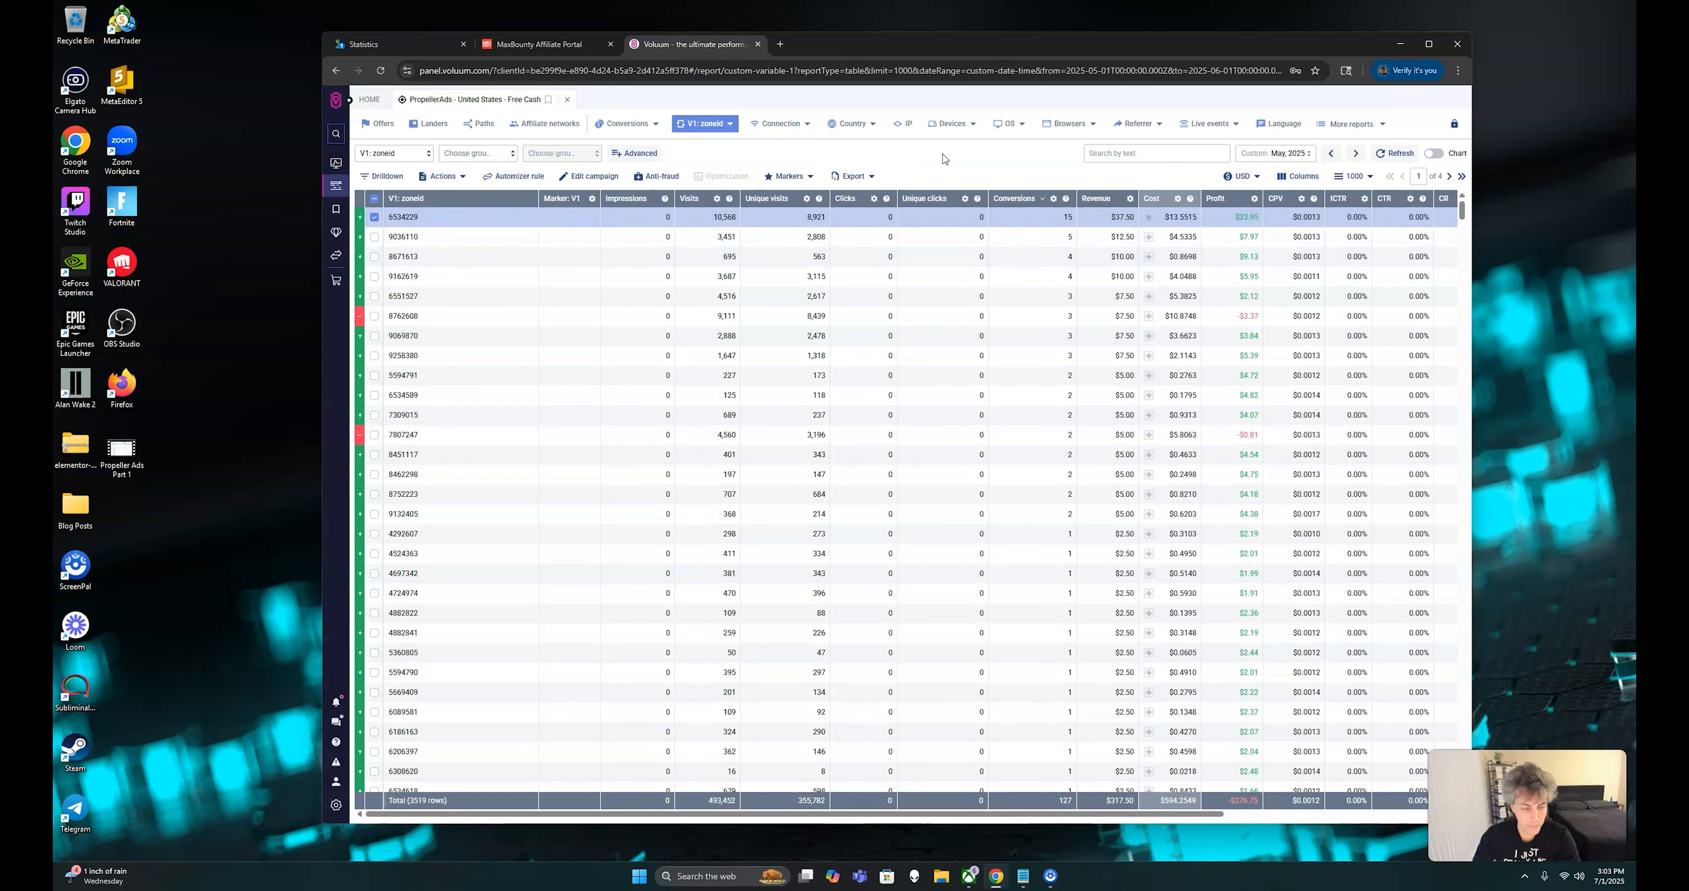
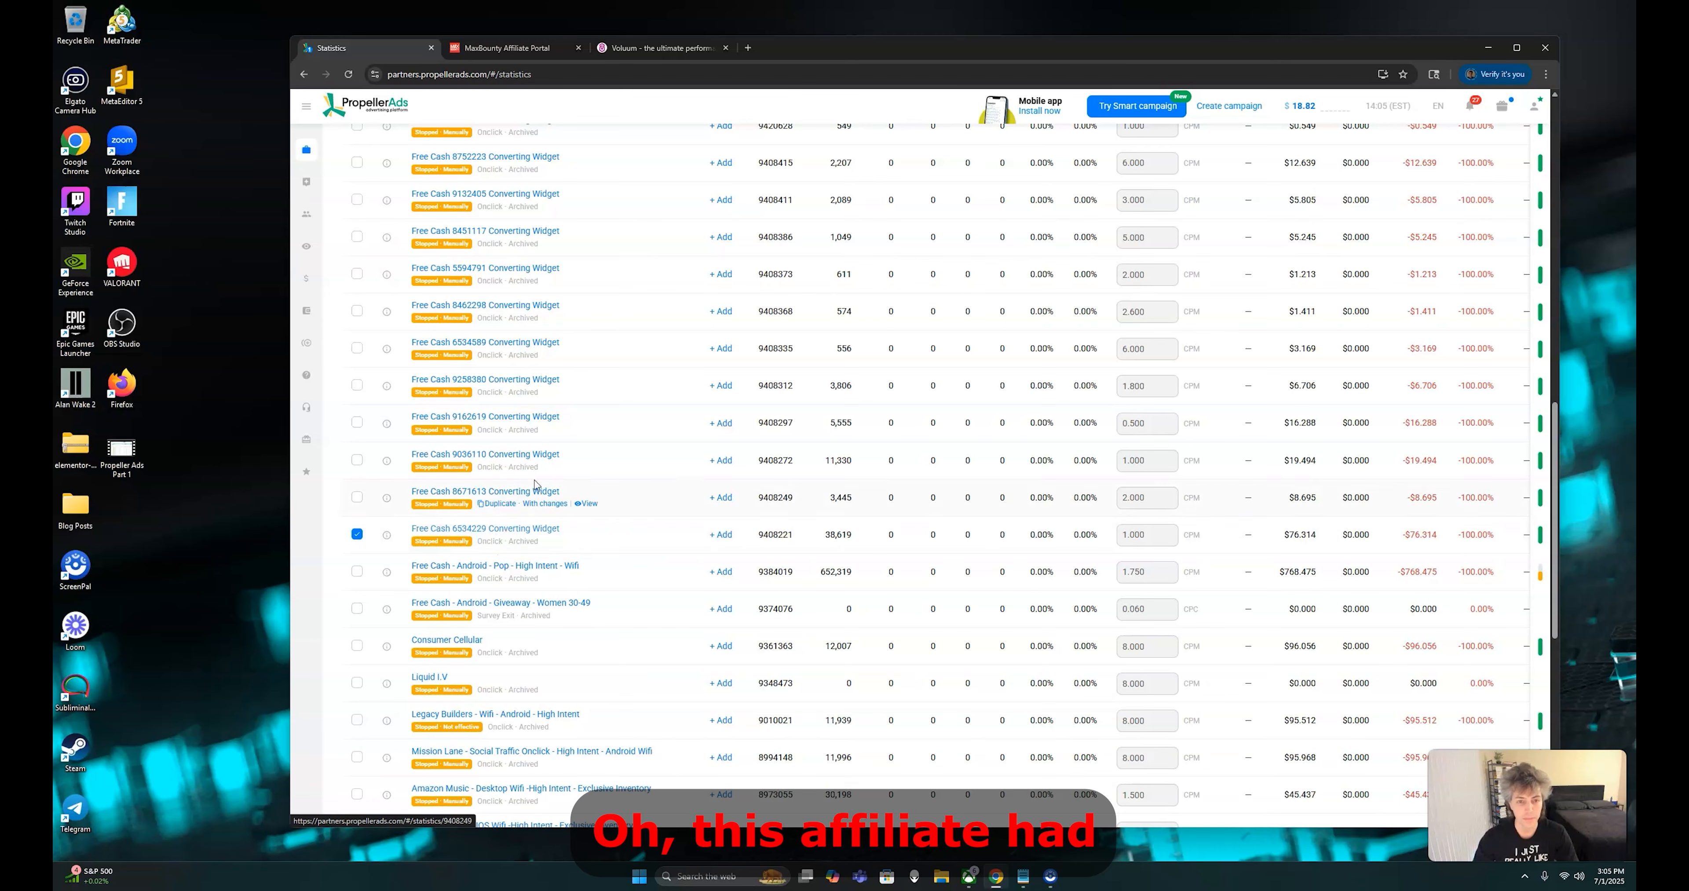
Compare the tracker's conversions for zone 6534229 with the existing PropellerAds campaign dedicated to that zone
left_click(623, 47)
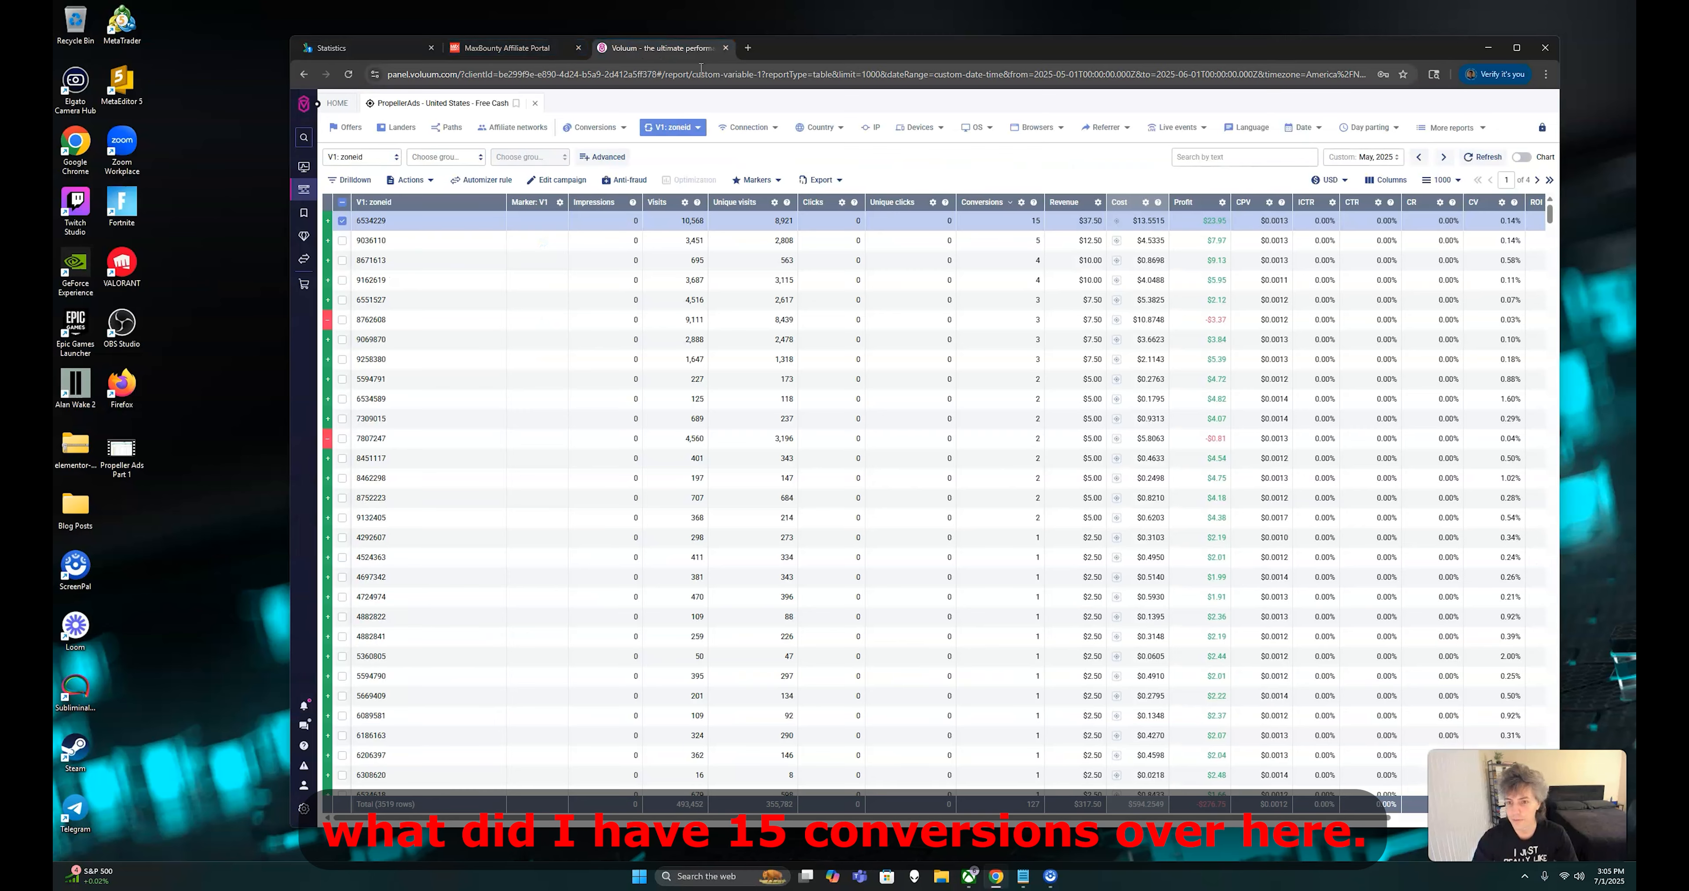
left_click(387, 50)
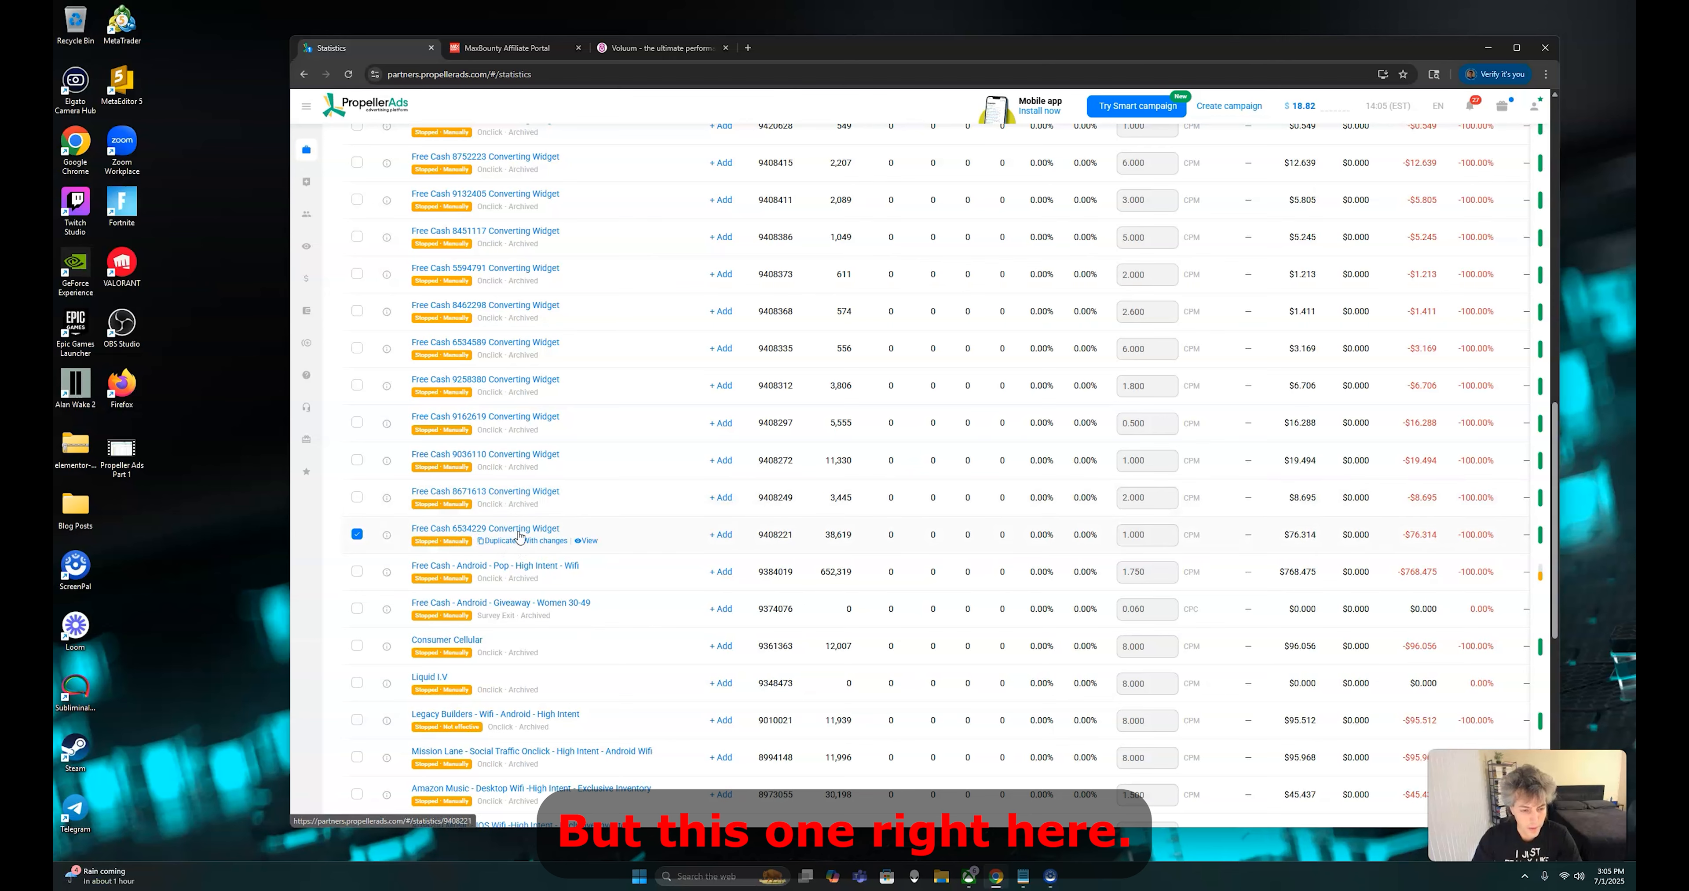
left_click(656, 48)
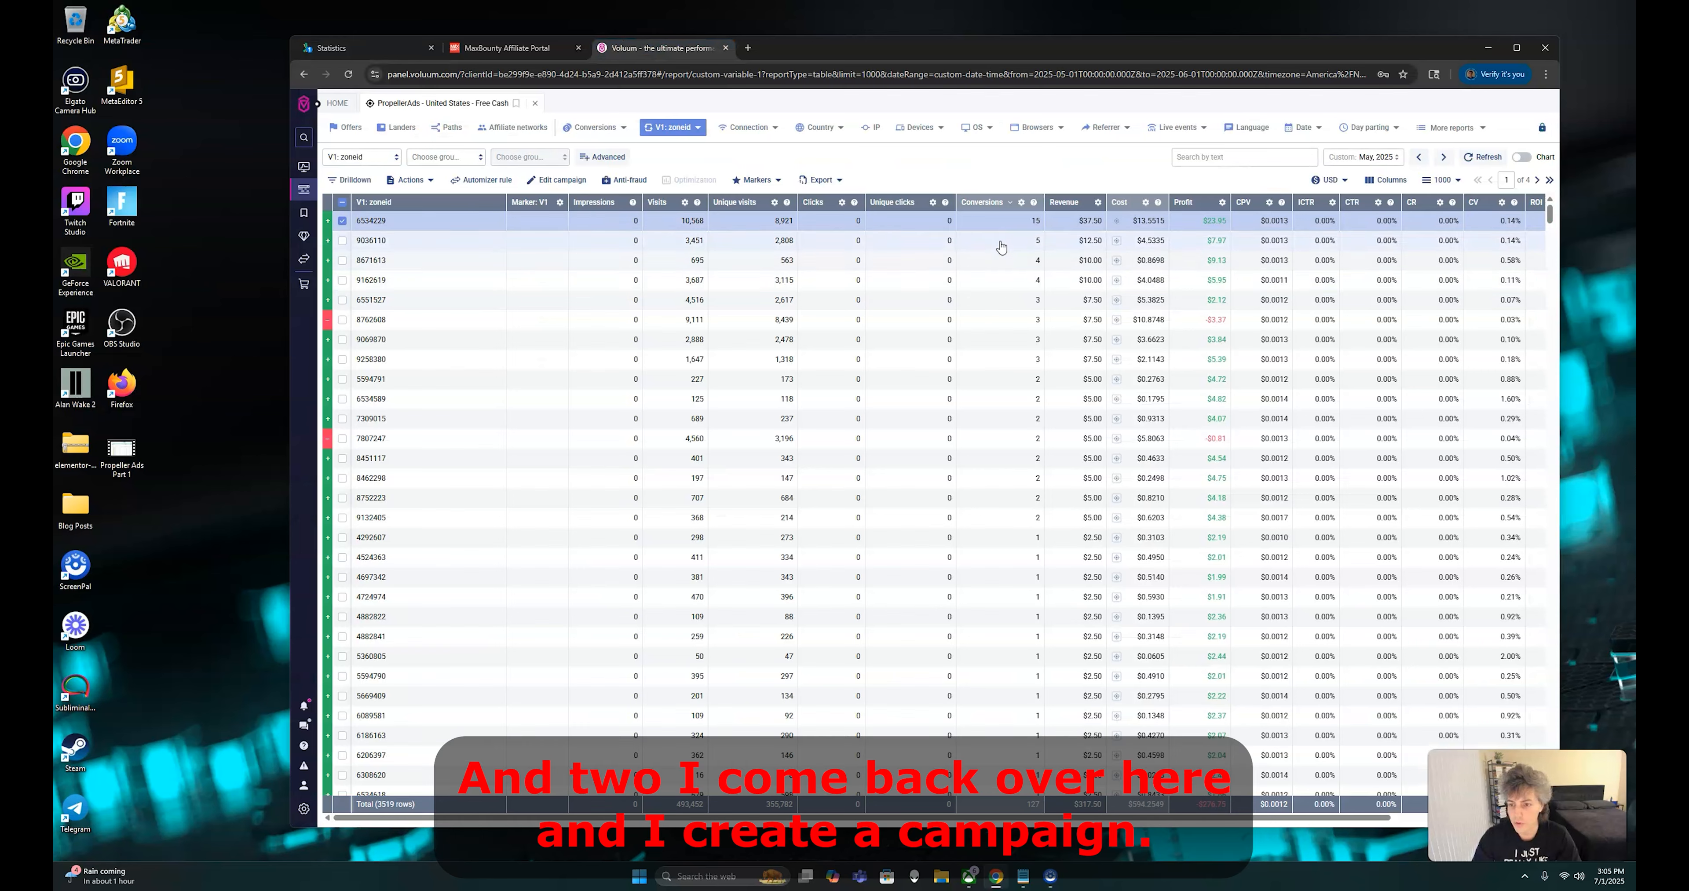
left_click(383, 47)
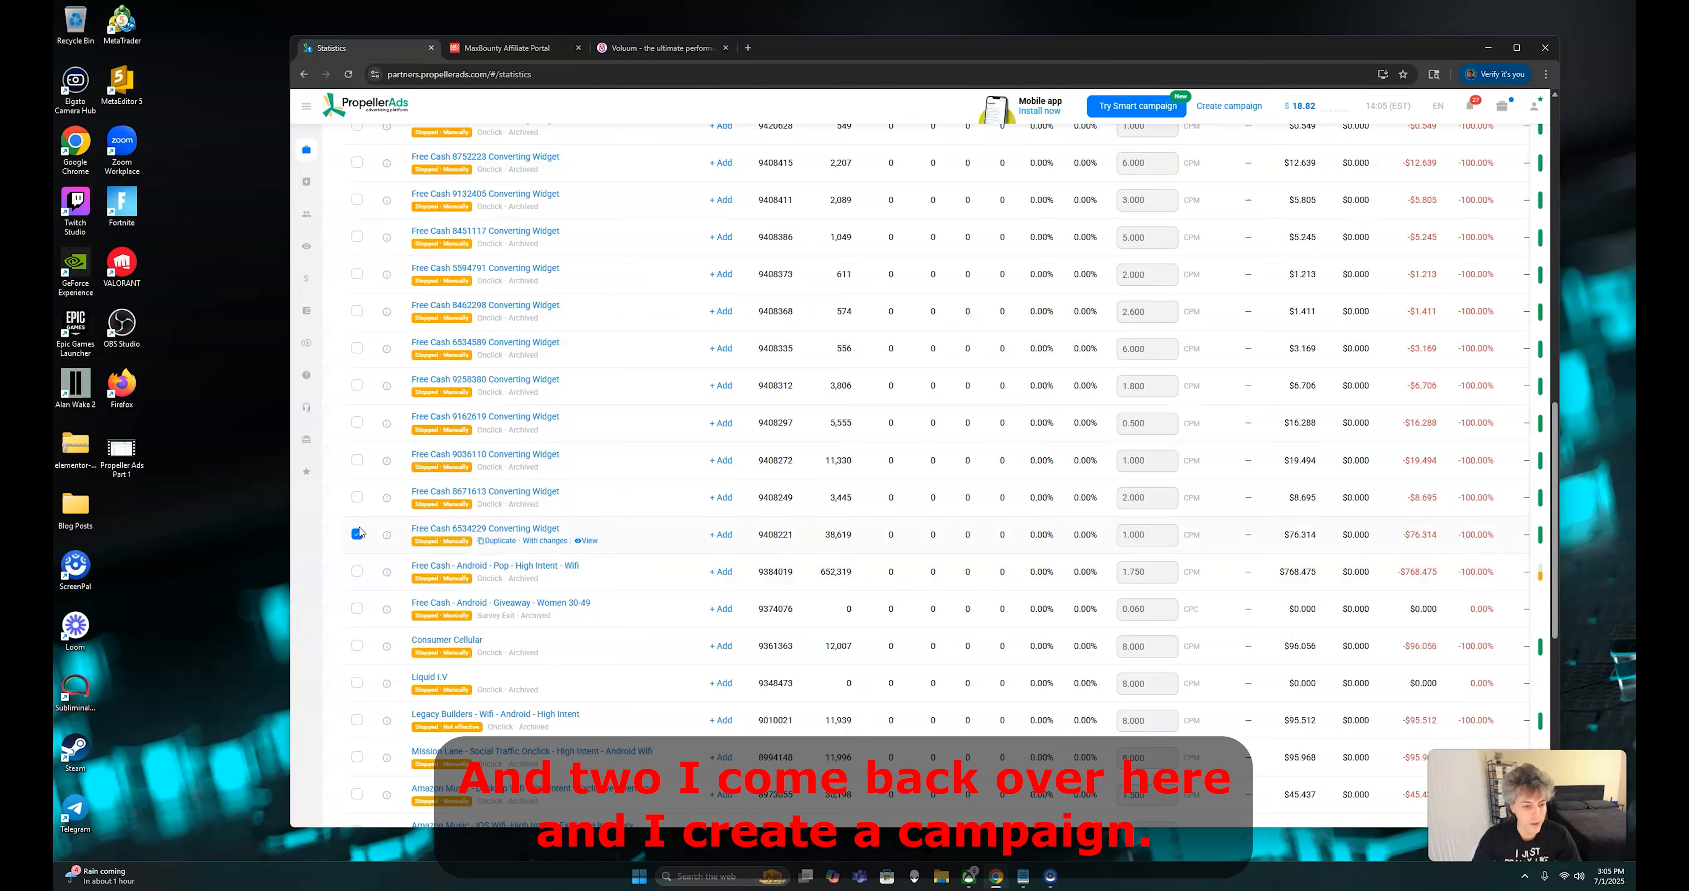
Start a new PropellerAds campaign and paste the copied zone ID 6534229 as its name
scroll(569, 455, "up", 12)
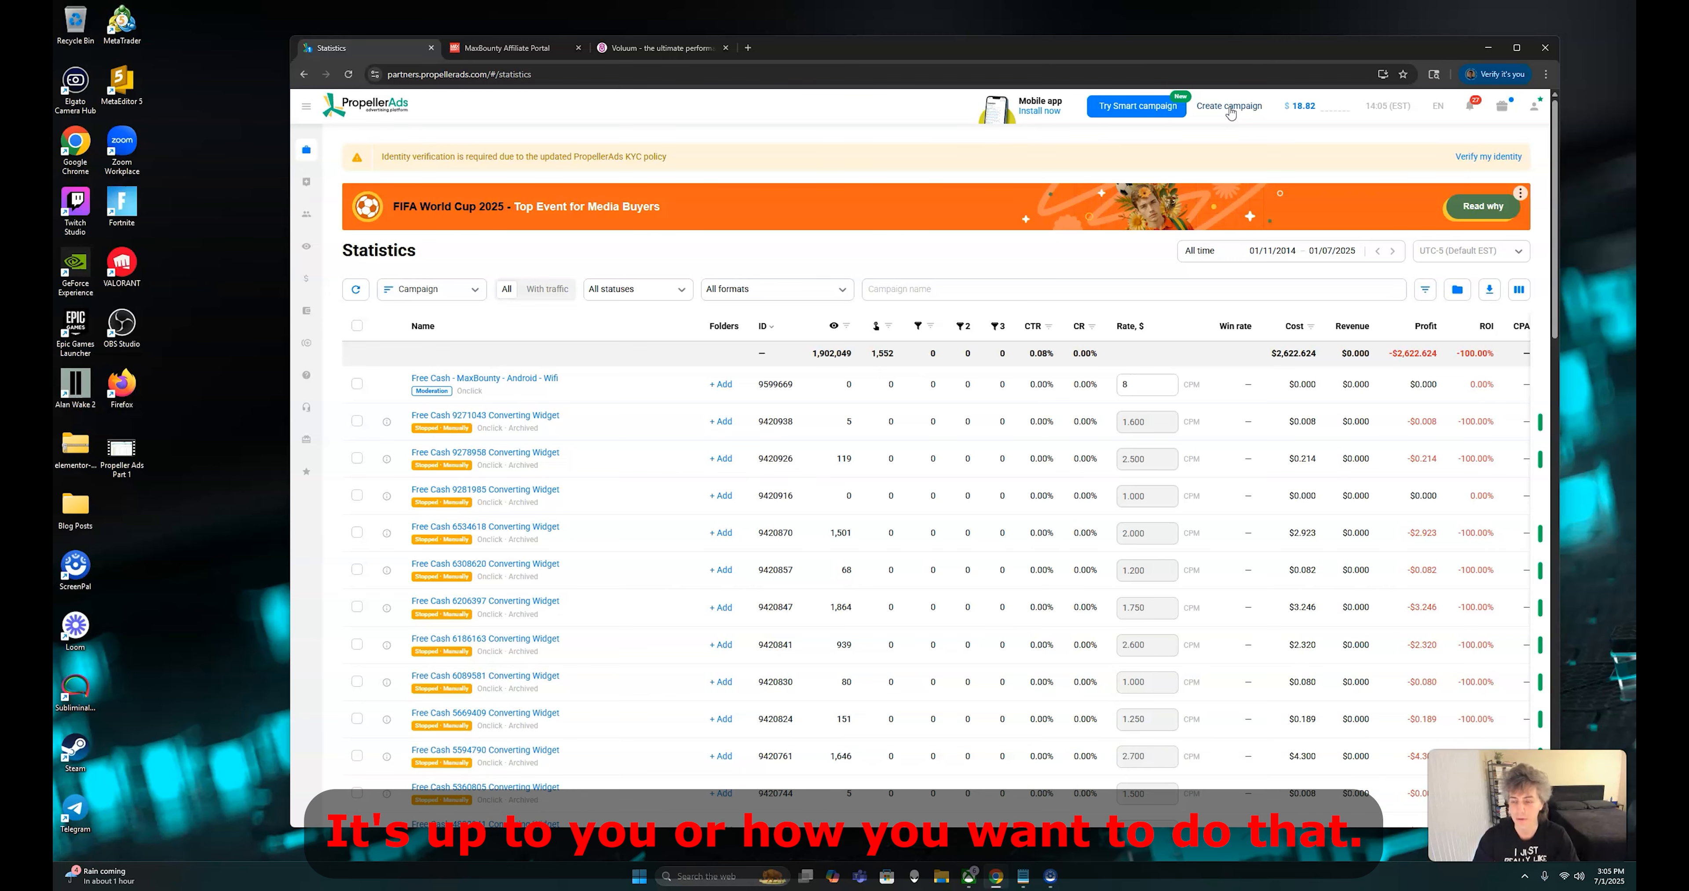
left_click(1229, 106)
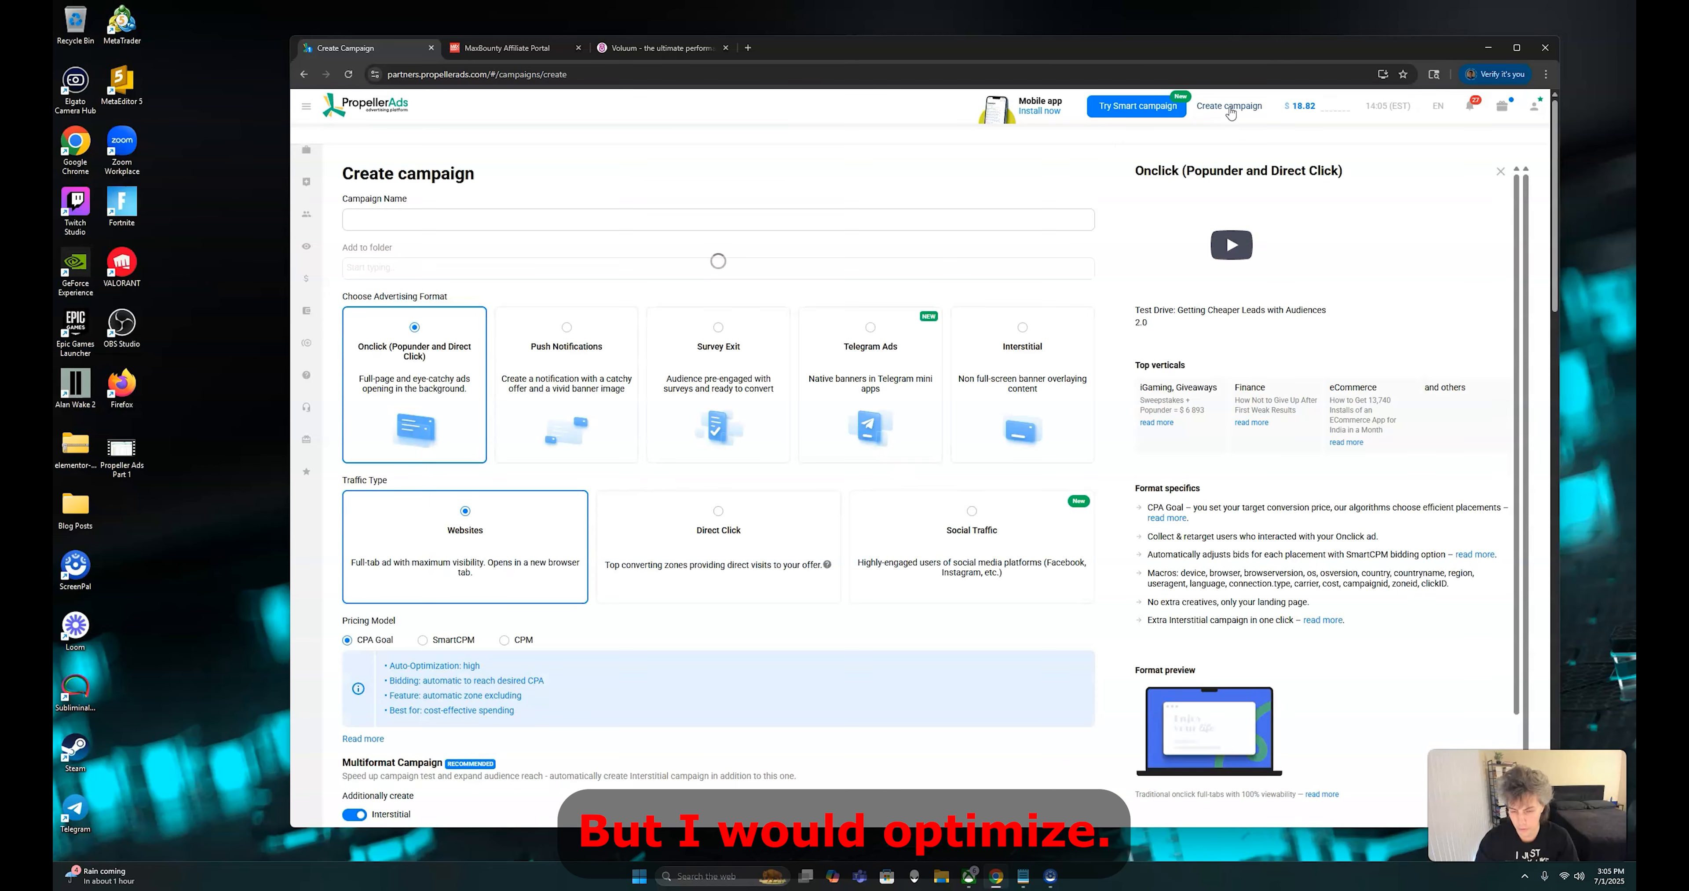
right_click(567, 220)
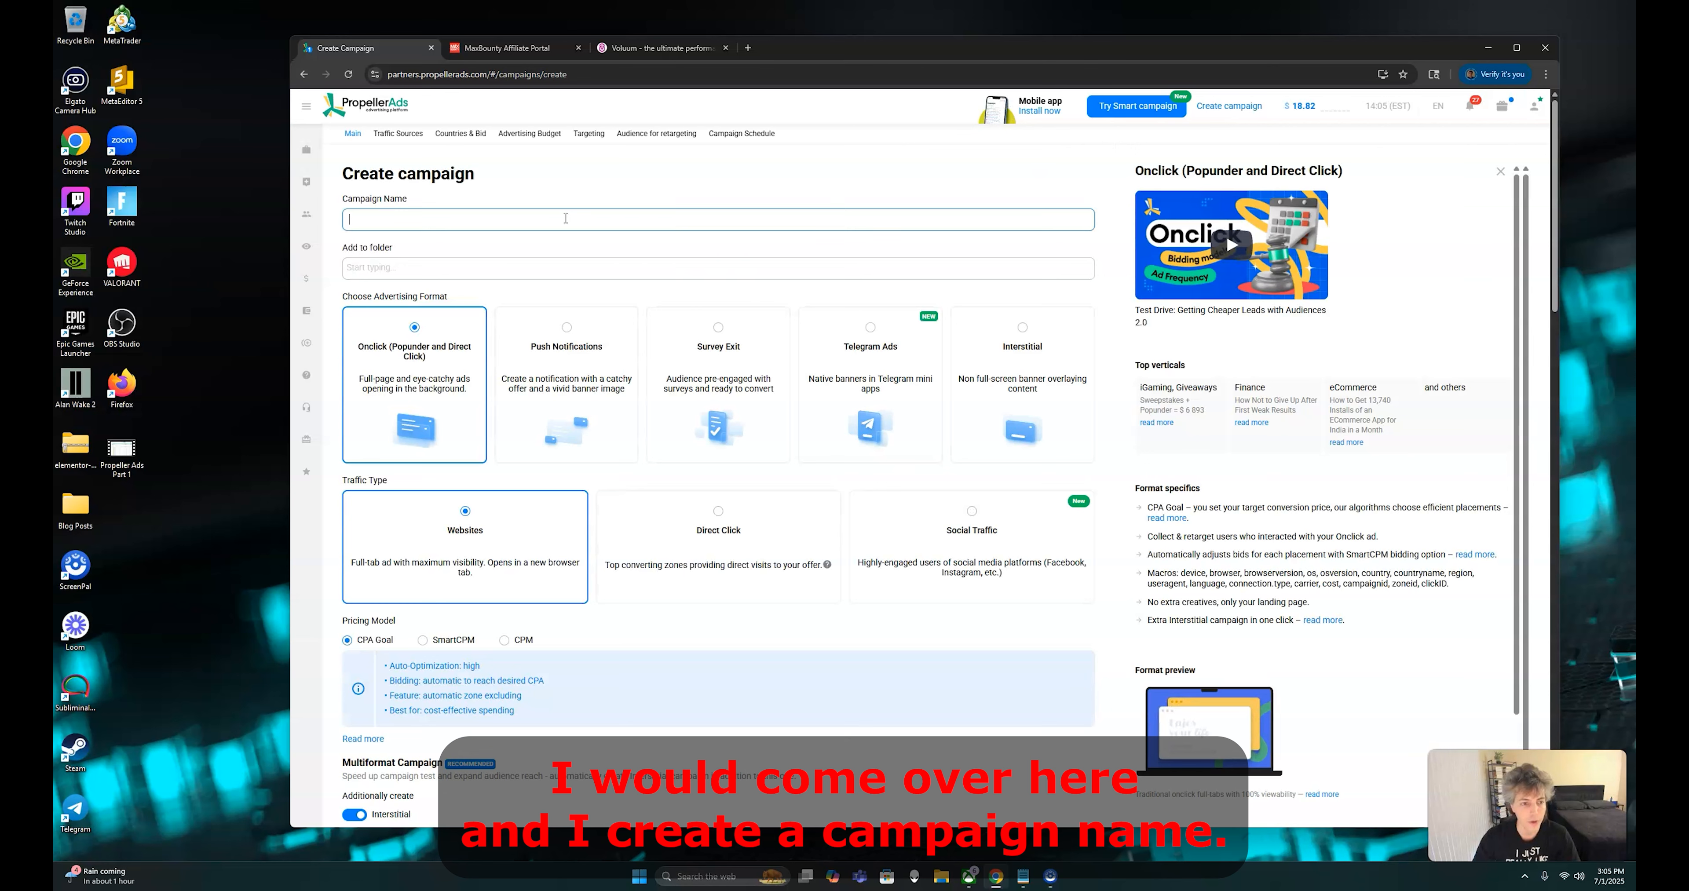
left_click(586, 369)
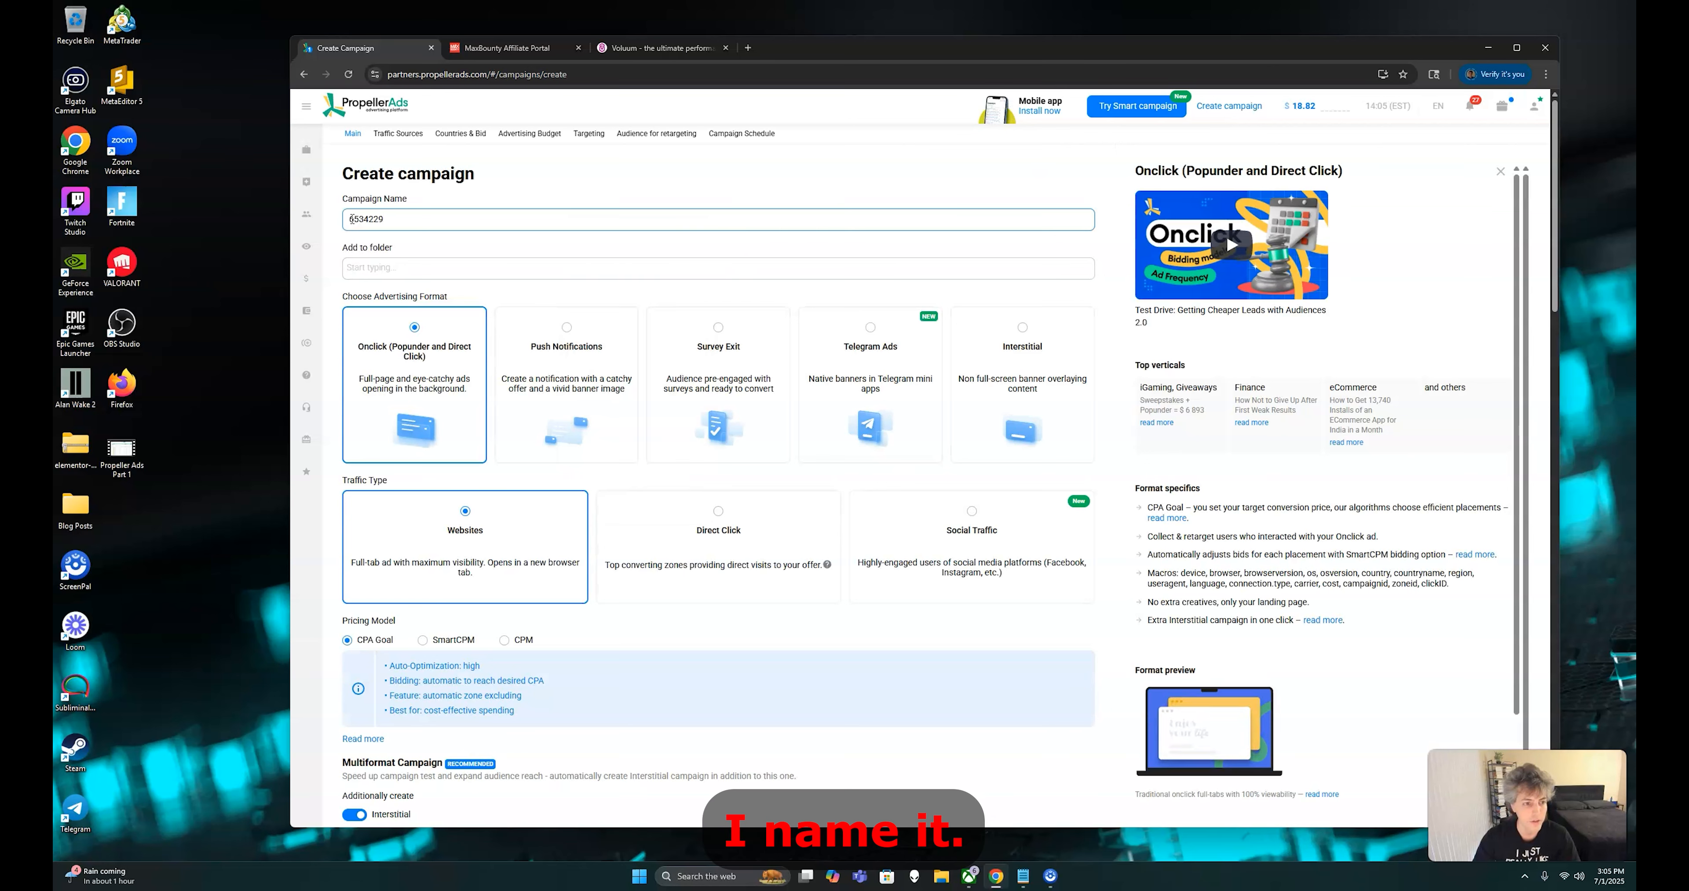
left_click(396, 217)
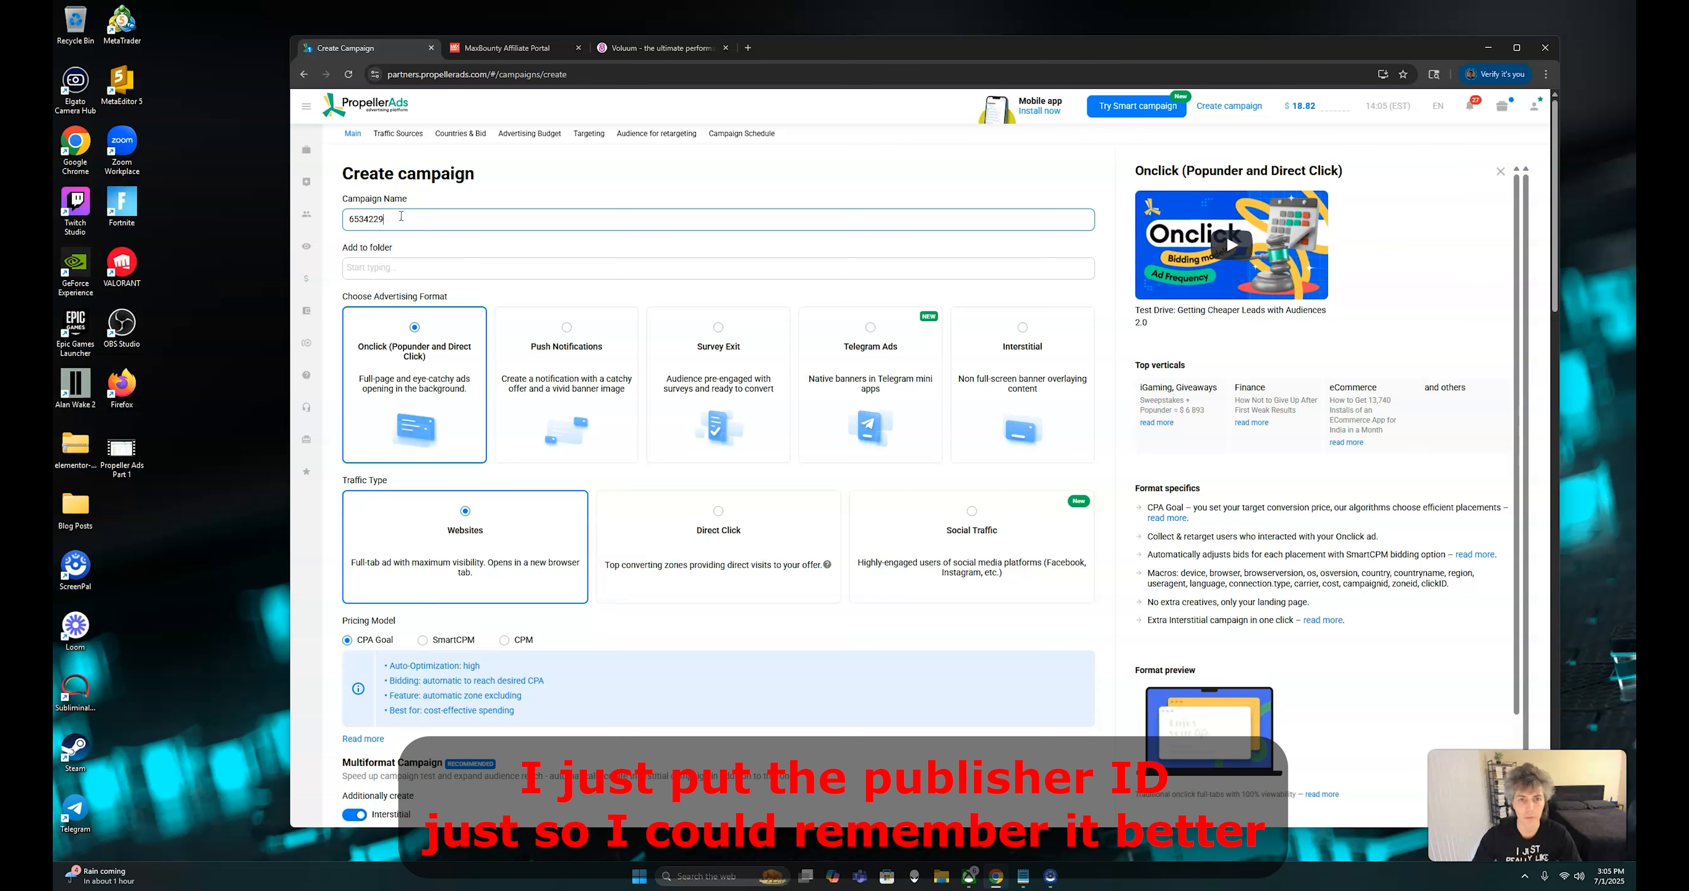
Extend the campaign name after the zone ID so it reads "6534229 - Android Free Cash Optimized ID"
type("- ")
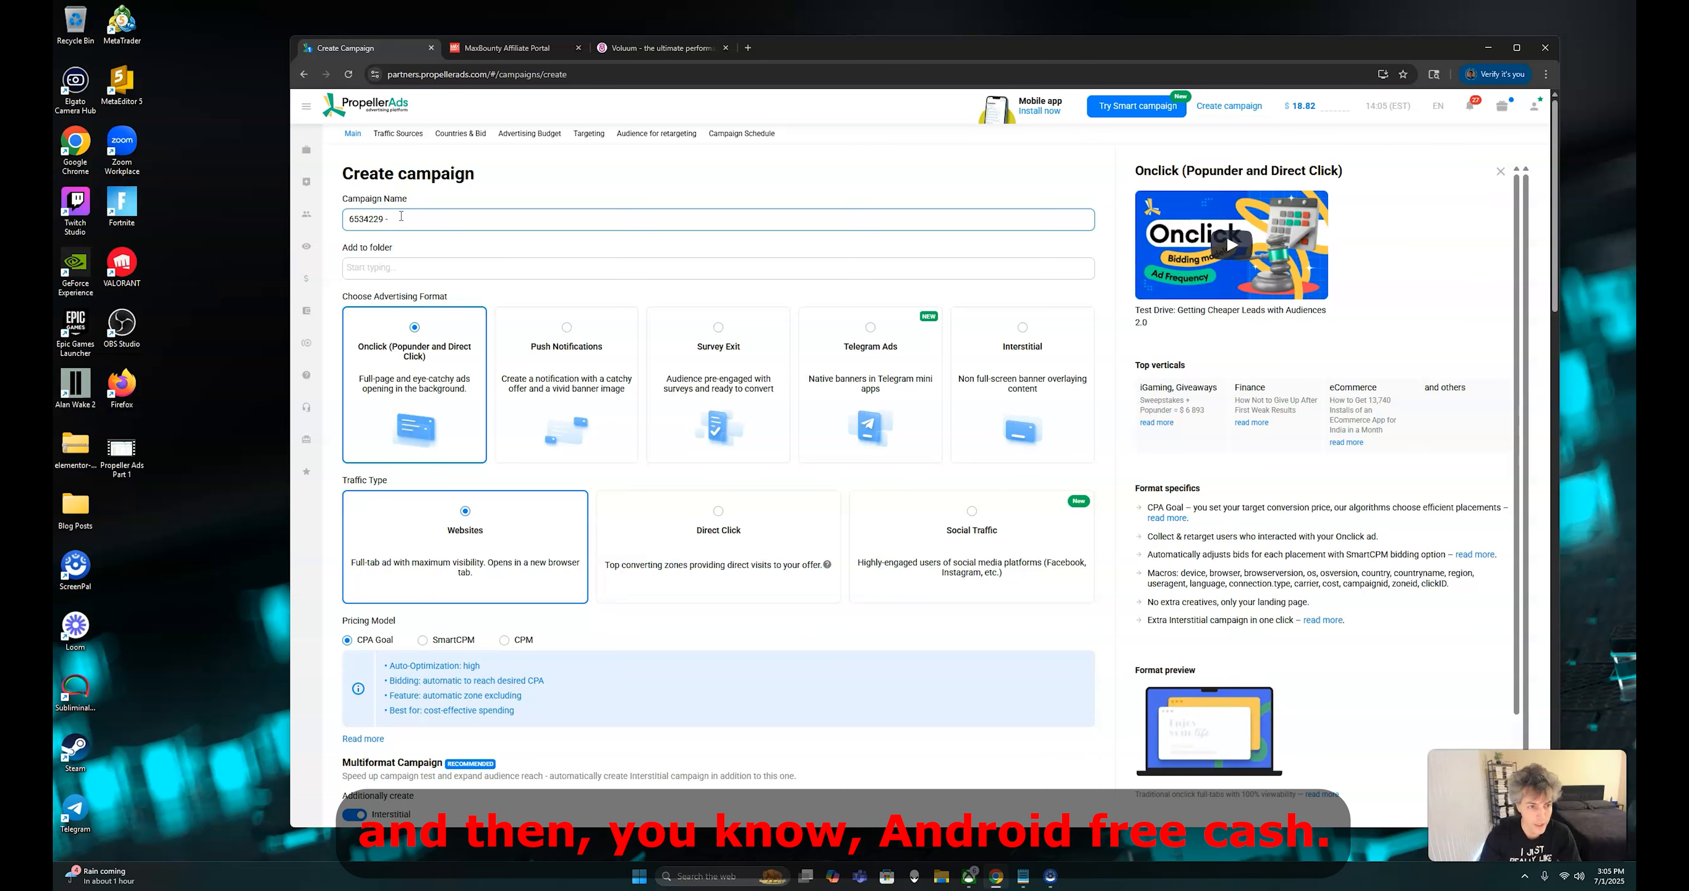
type("And")
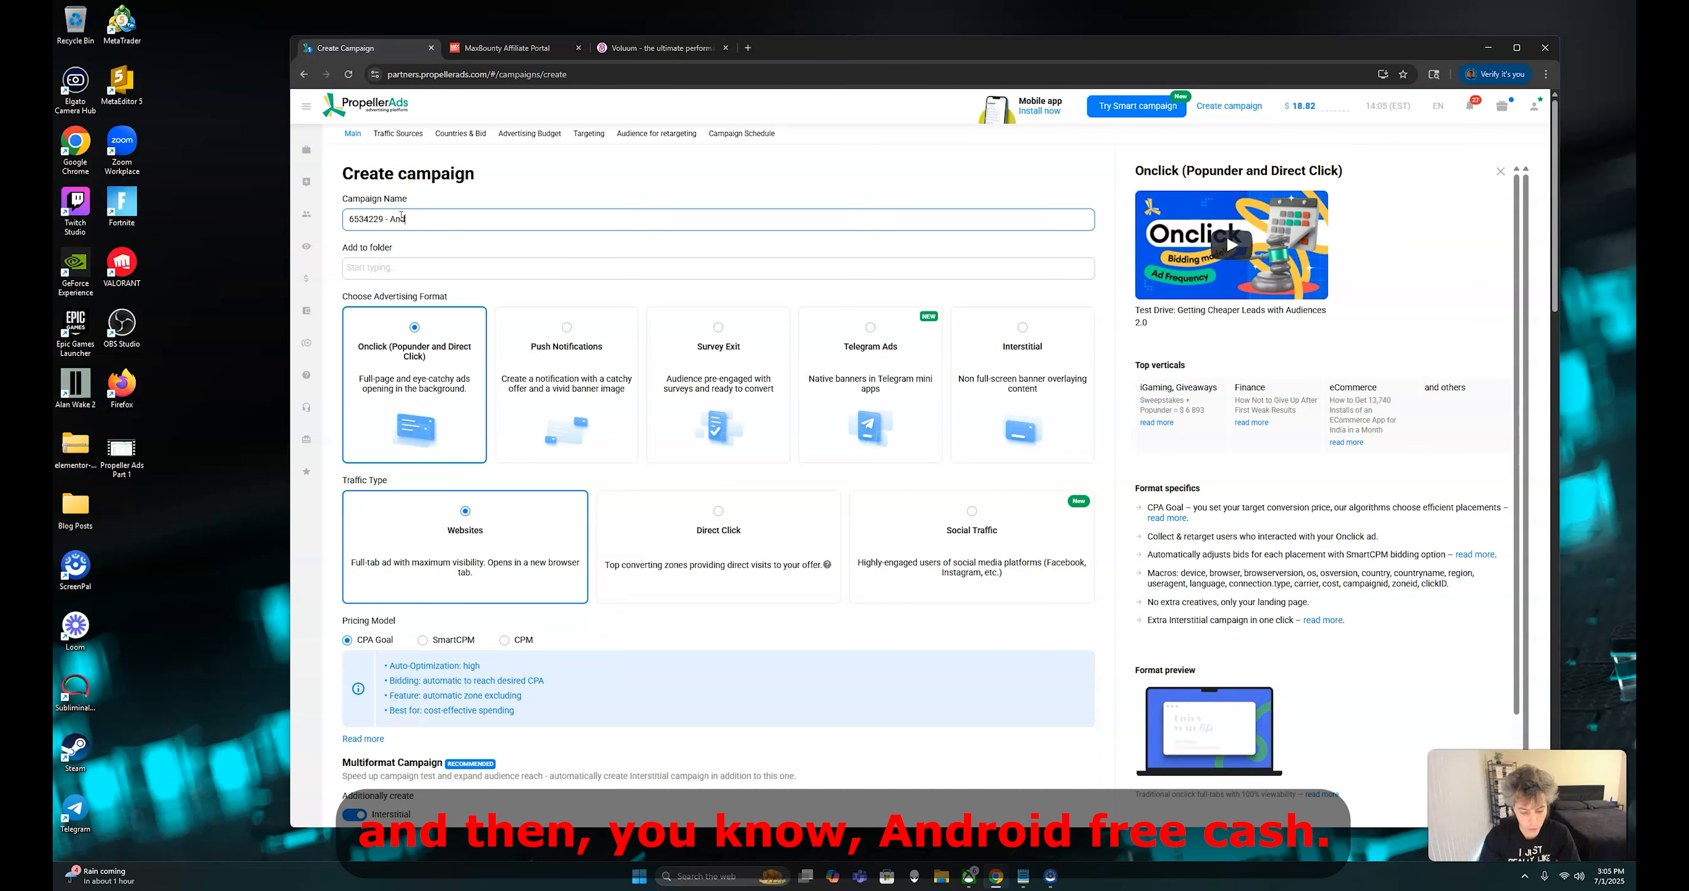
key("BackSpace")
key("BackSpace")
type("roid Free Ca")
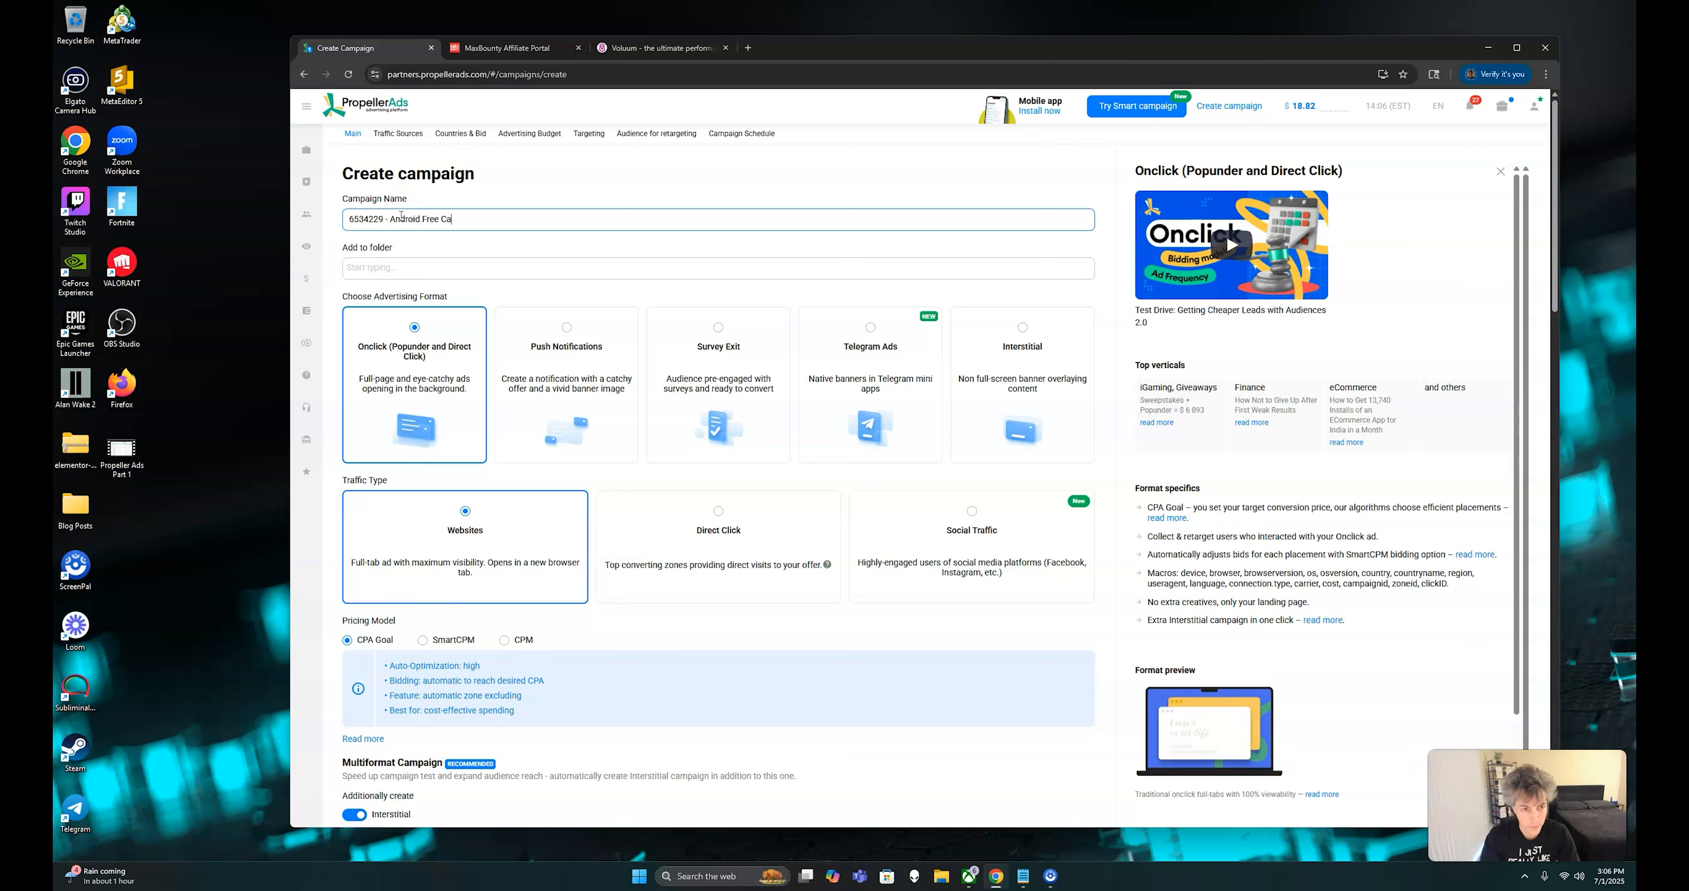
type("sh Optimized ID")
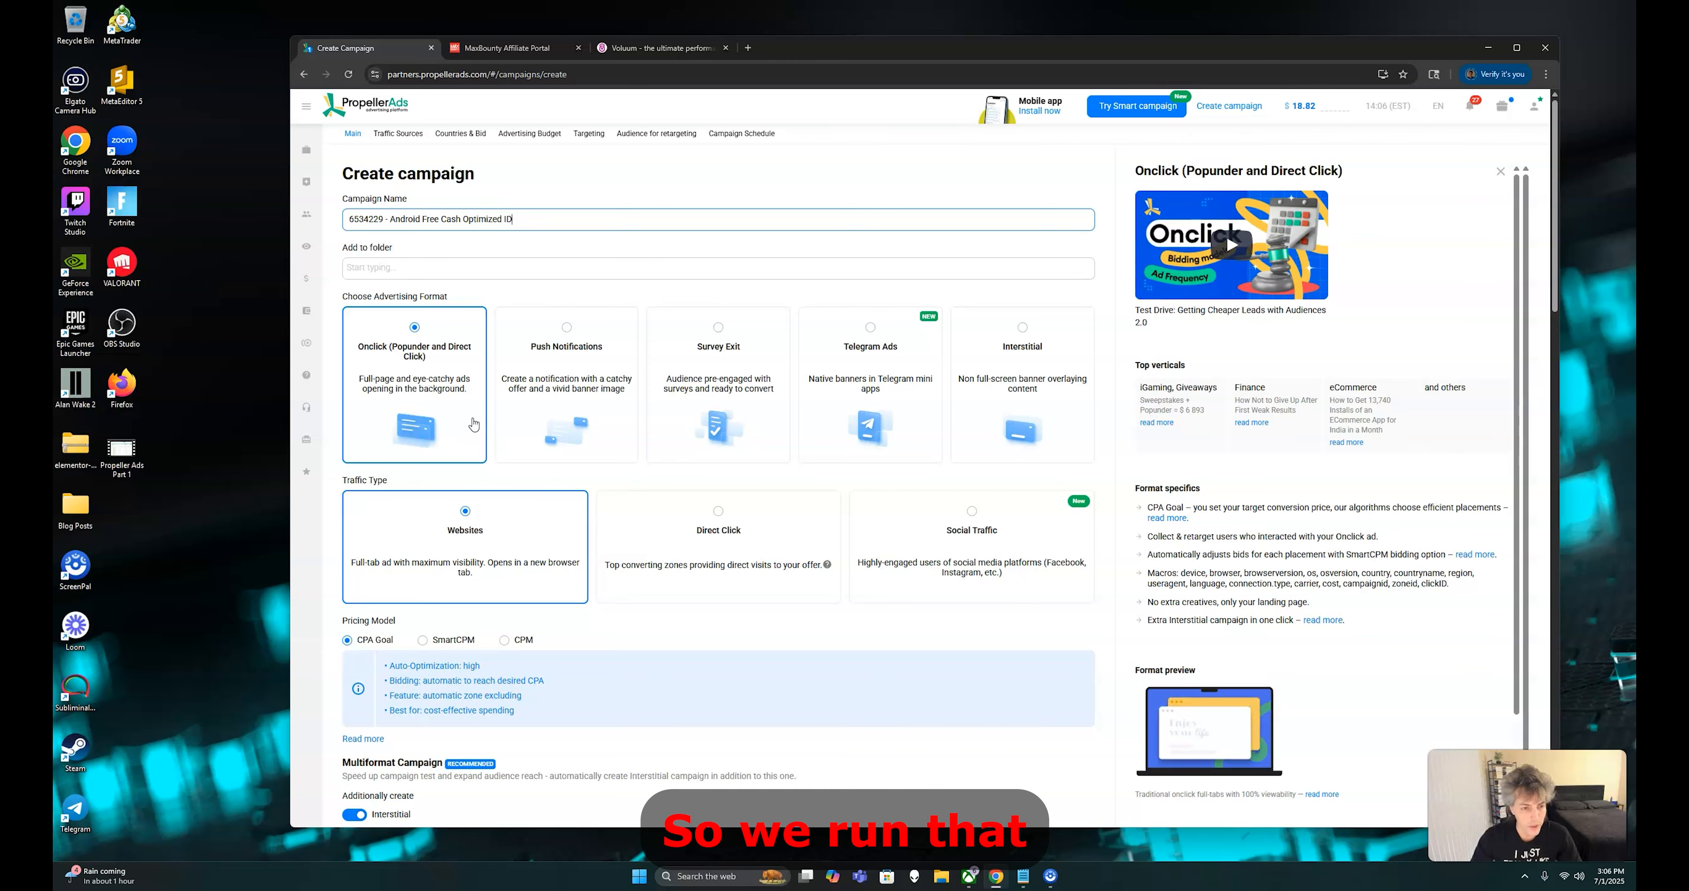
Set the Onclick campaign's pricing model to CPM and its traffic type to Social Traffic
scroll(473, 424, "down", 2)
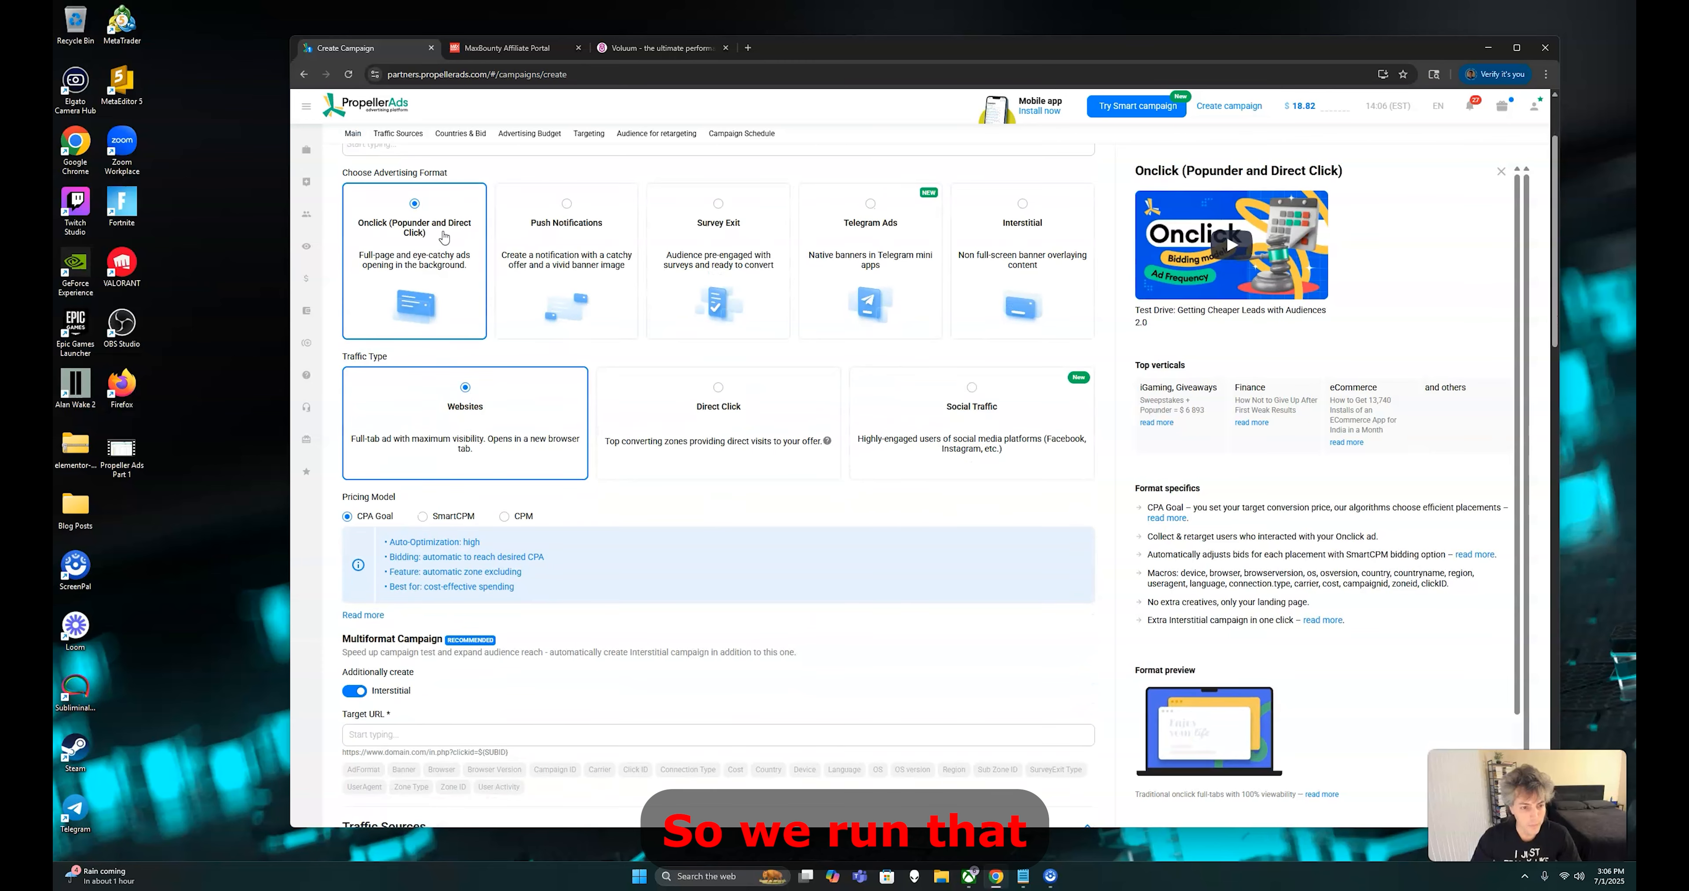
left_click(514, 517)
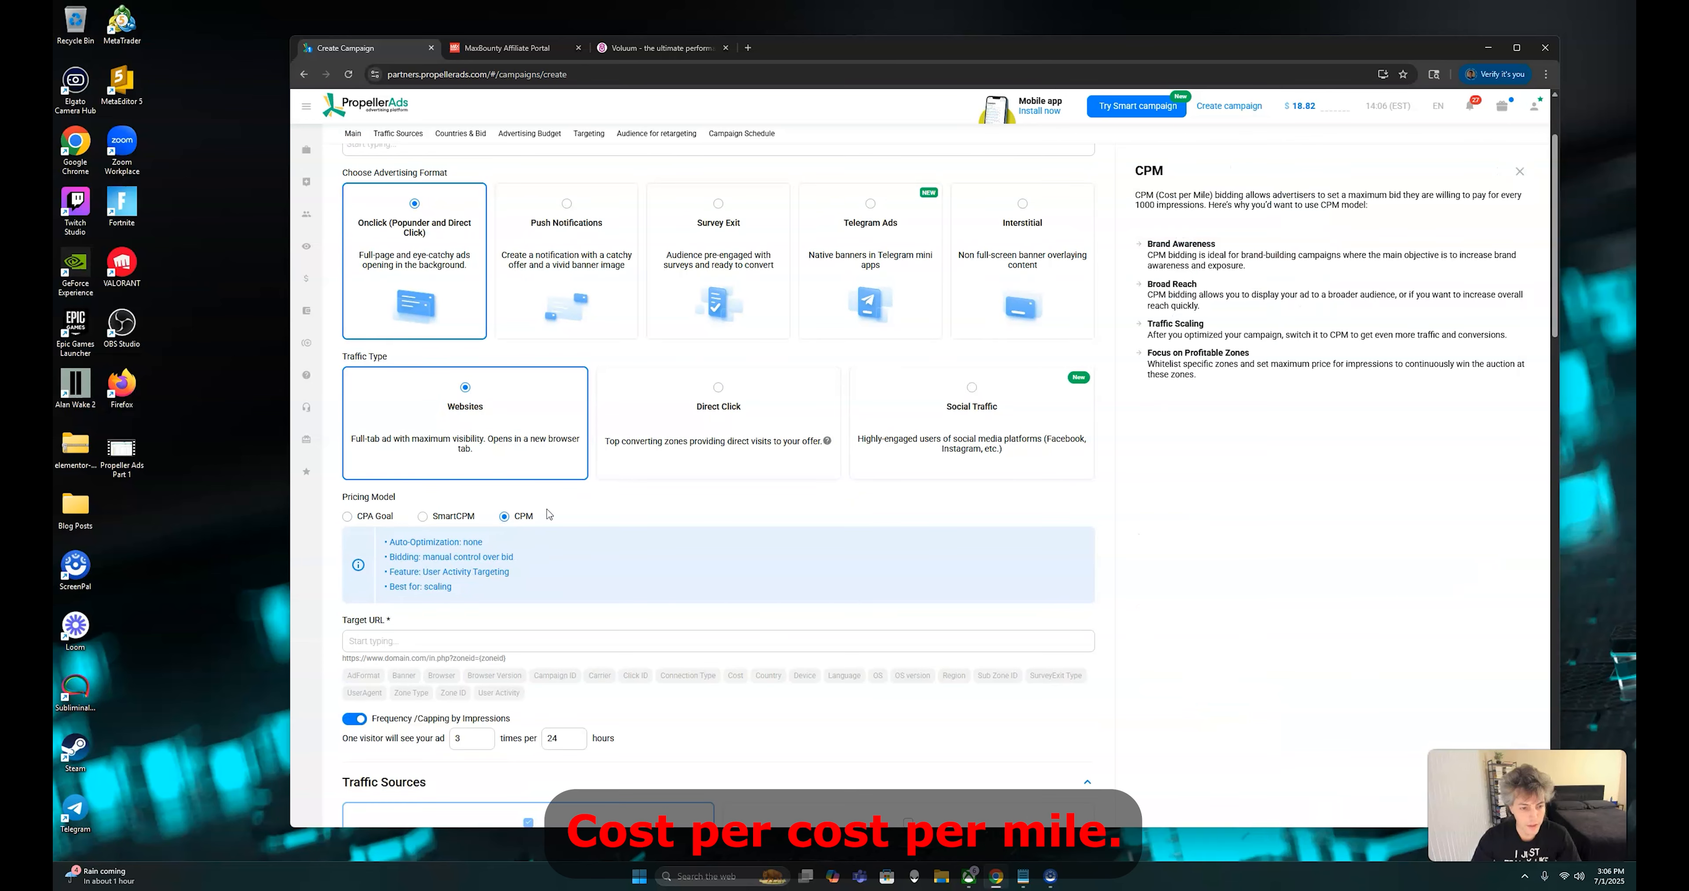
left_click(917, 440)
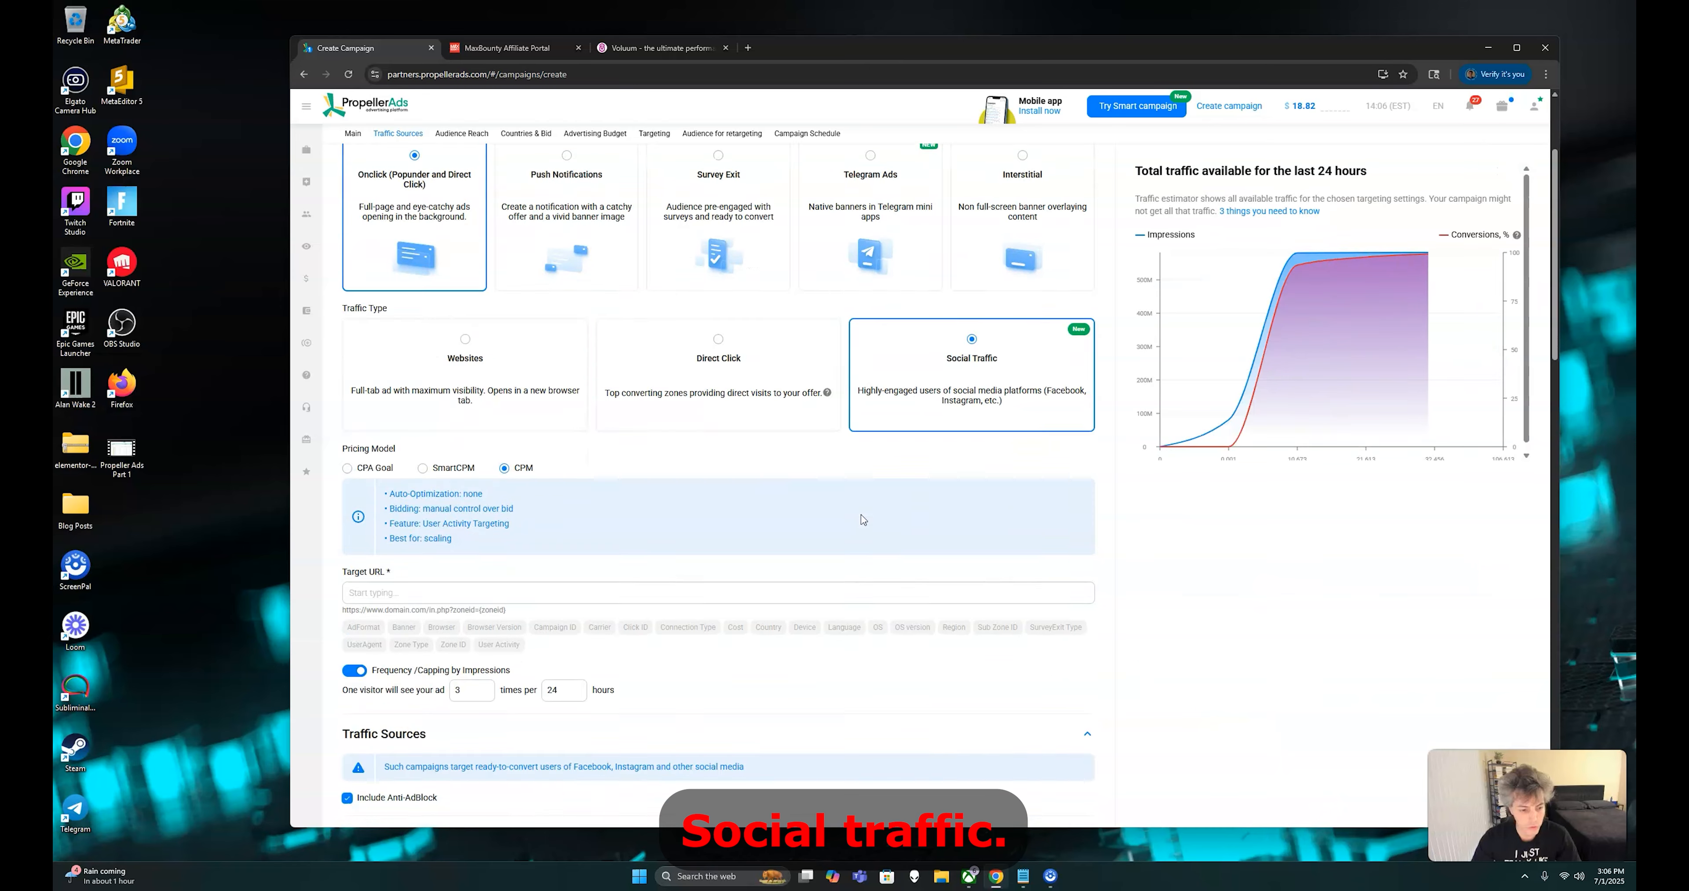
Copy the tracking link with its zoneid and other parameters from the Notepad note and paste it as the campaign's target URL
scroll(580, 330, "down", 5)
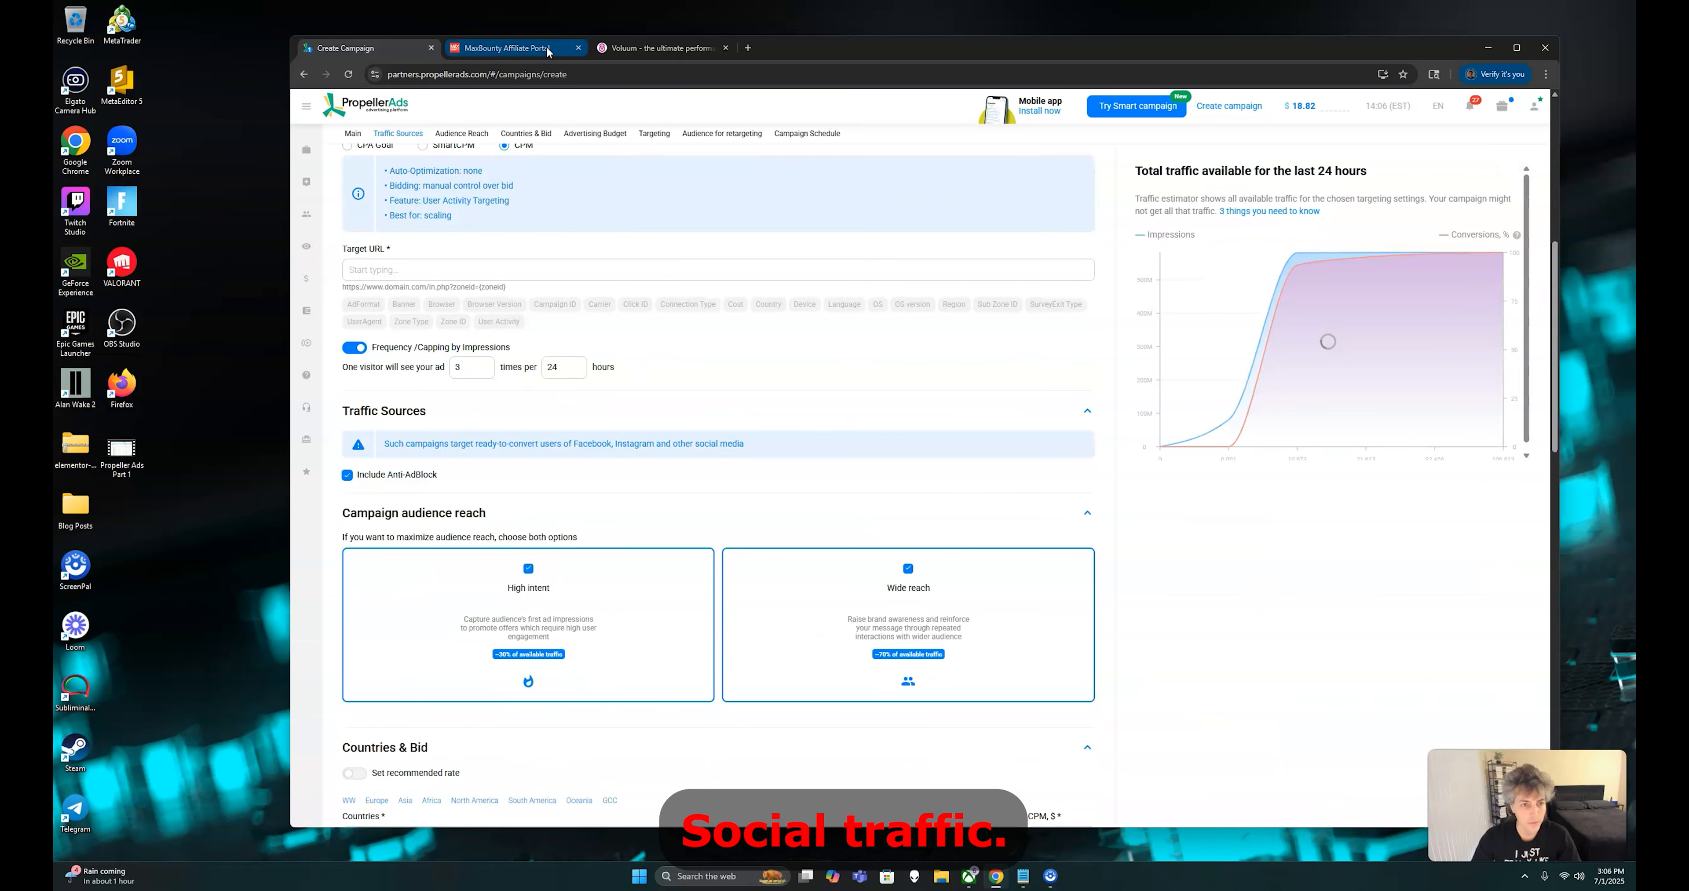
left_click(640, 50)
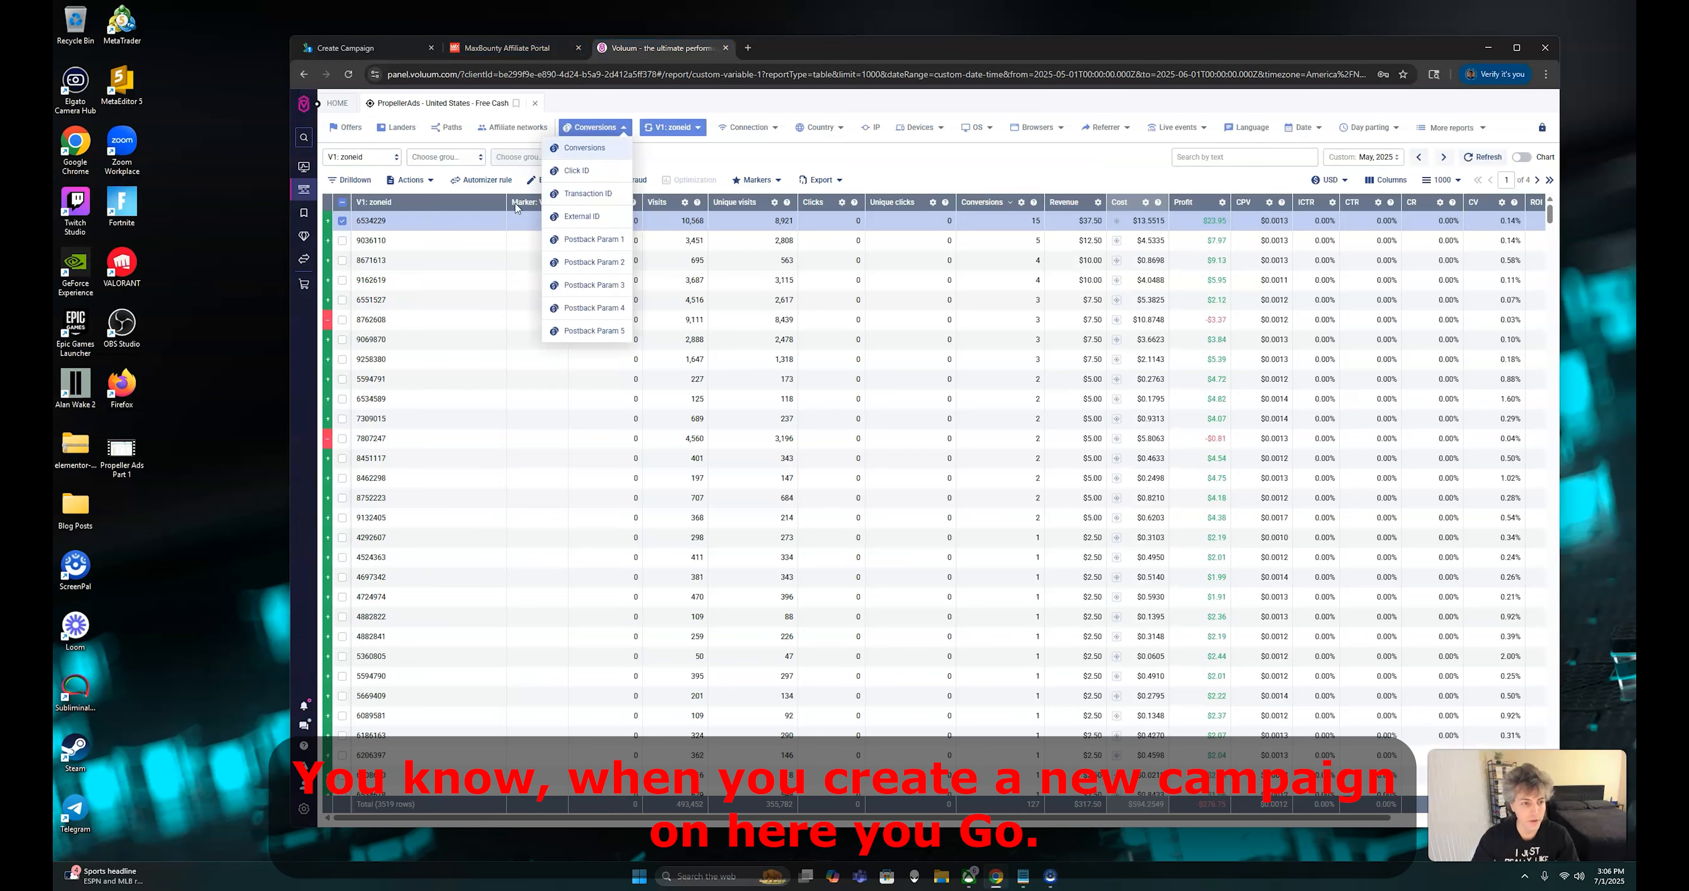
left_click(385, 50)
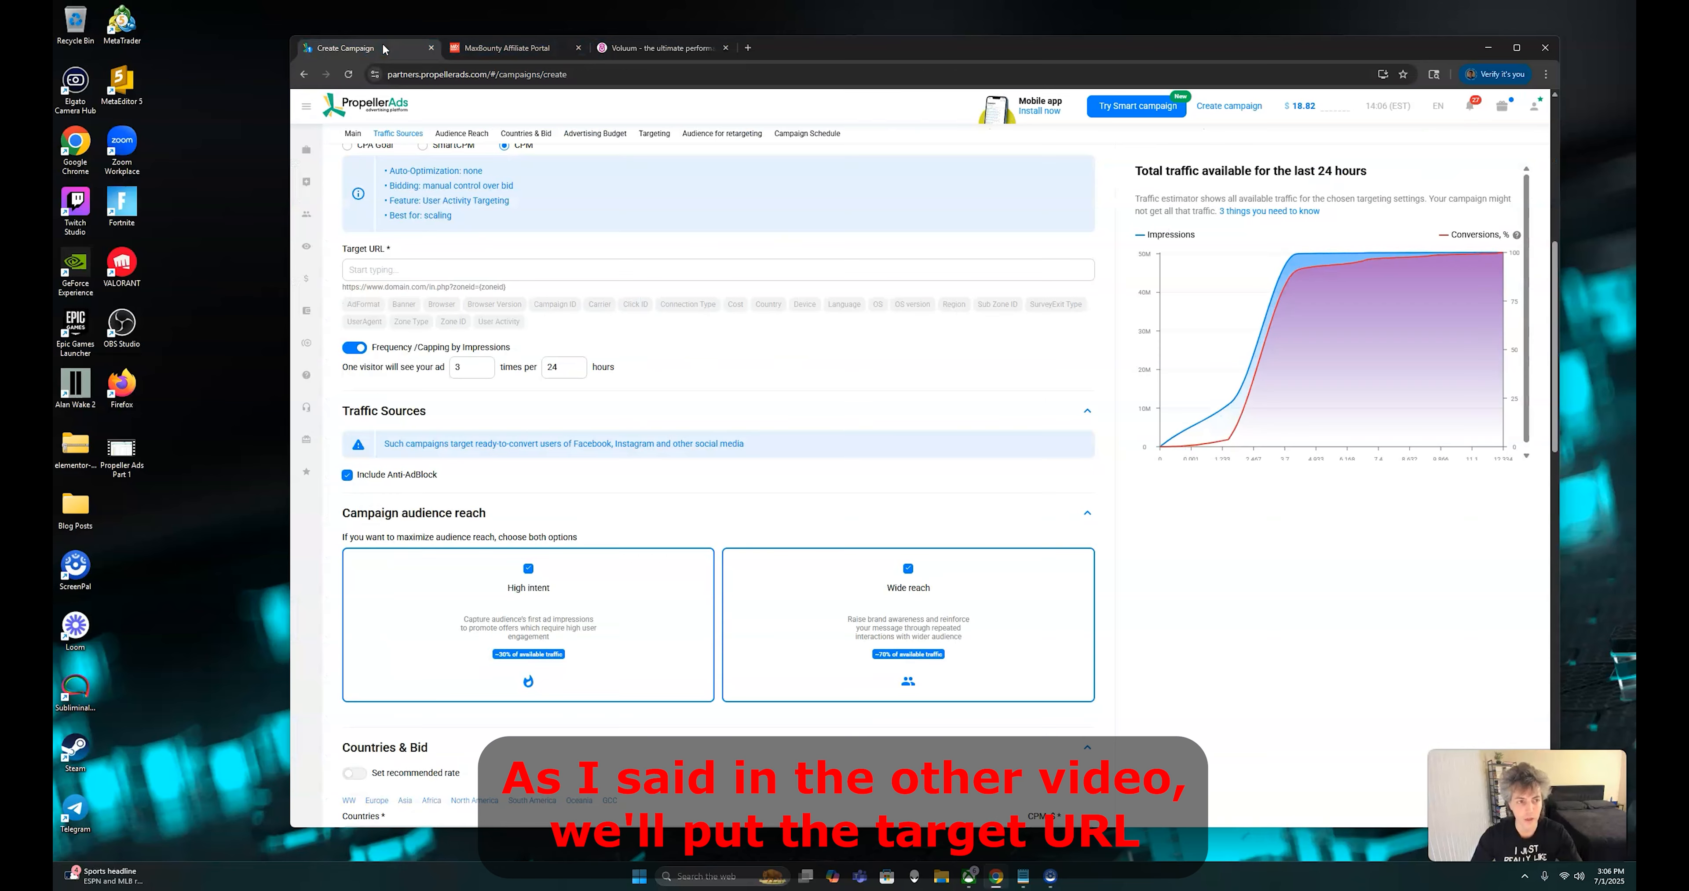
left_click(452, 269)
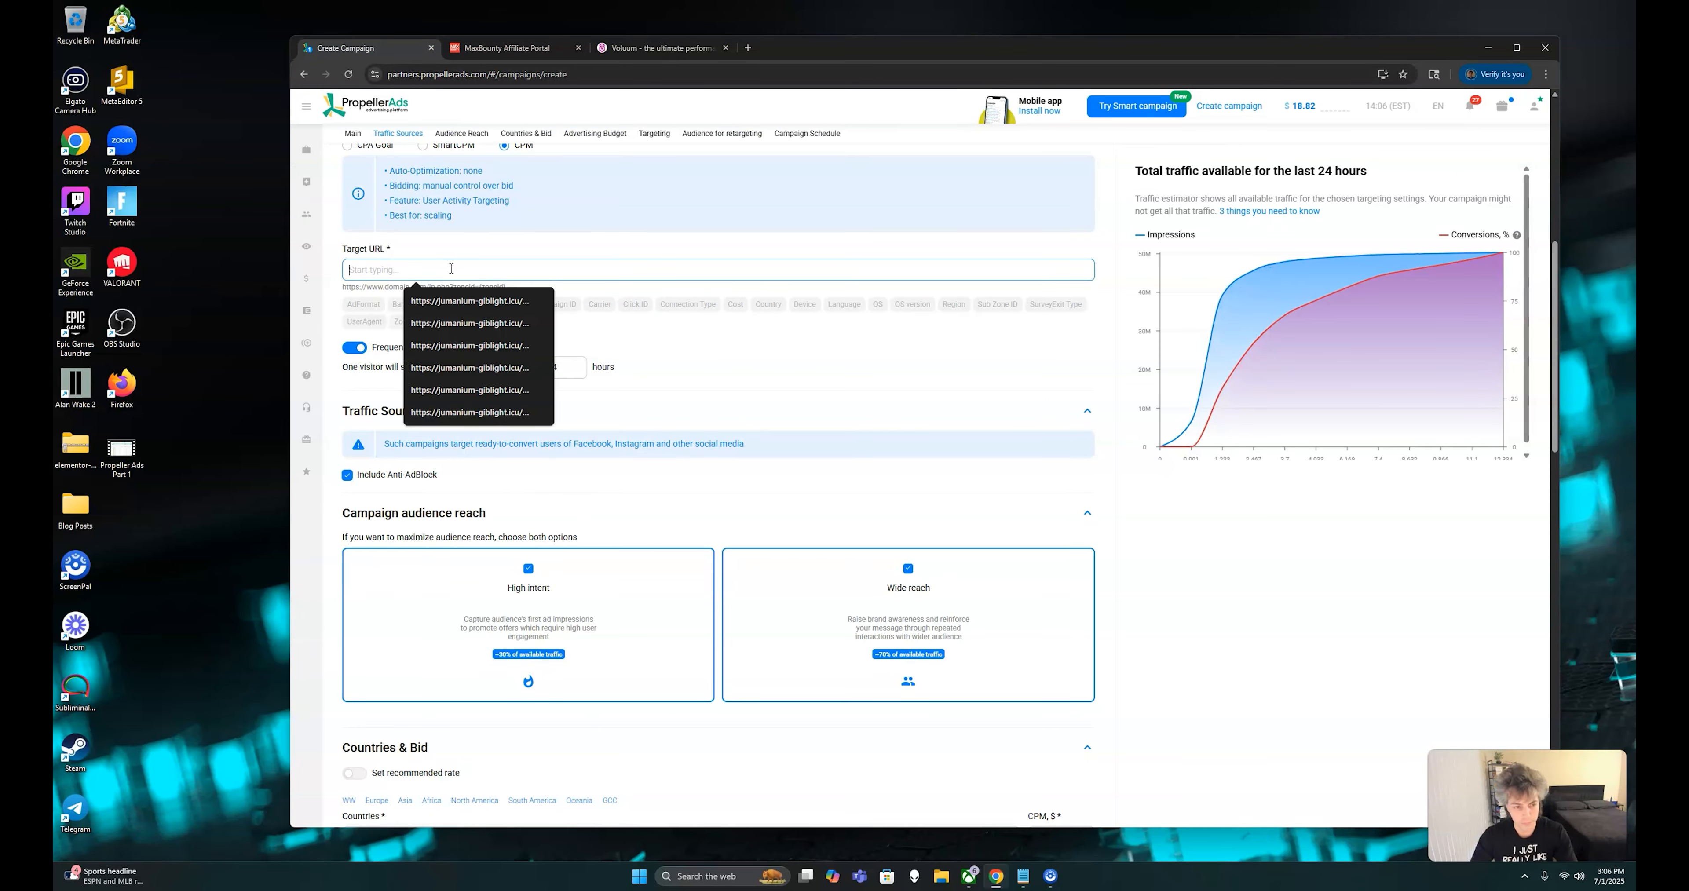
left_click(1024, 877)
triple_click(388, 252)
right_click(388, 252)
left_click(433, 315)
left_click(564, 249)
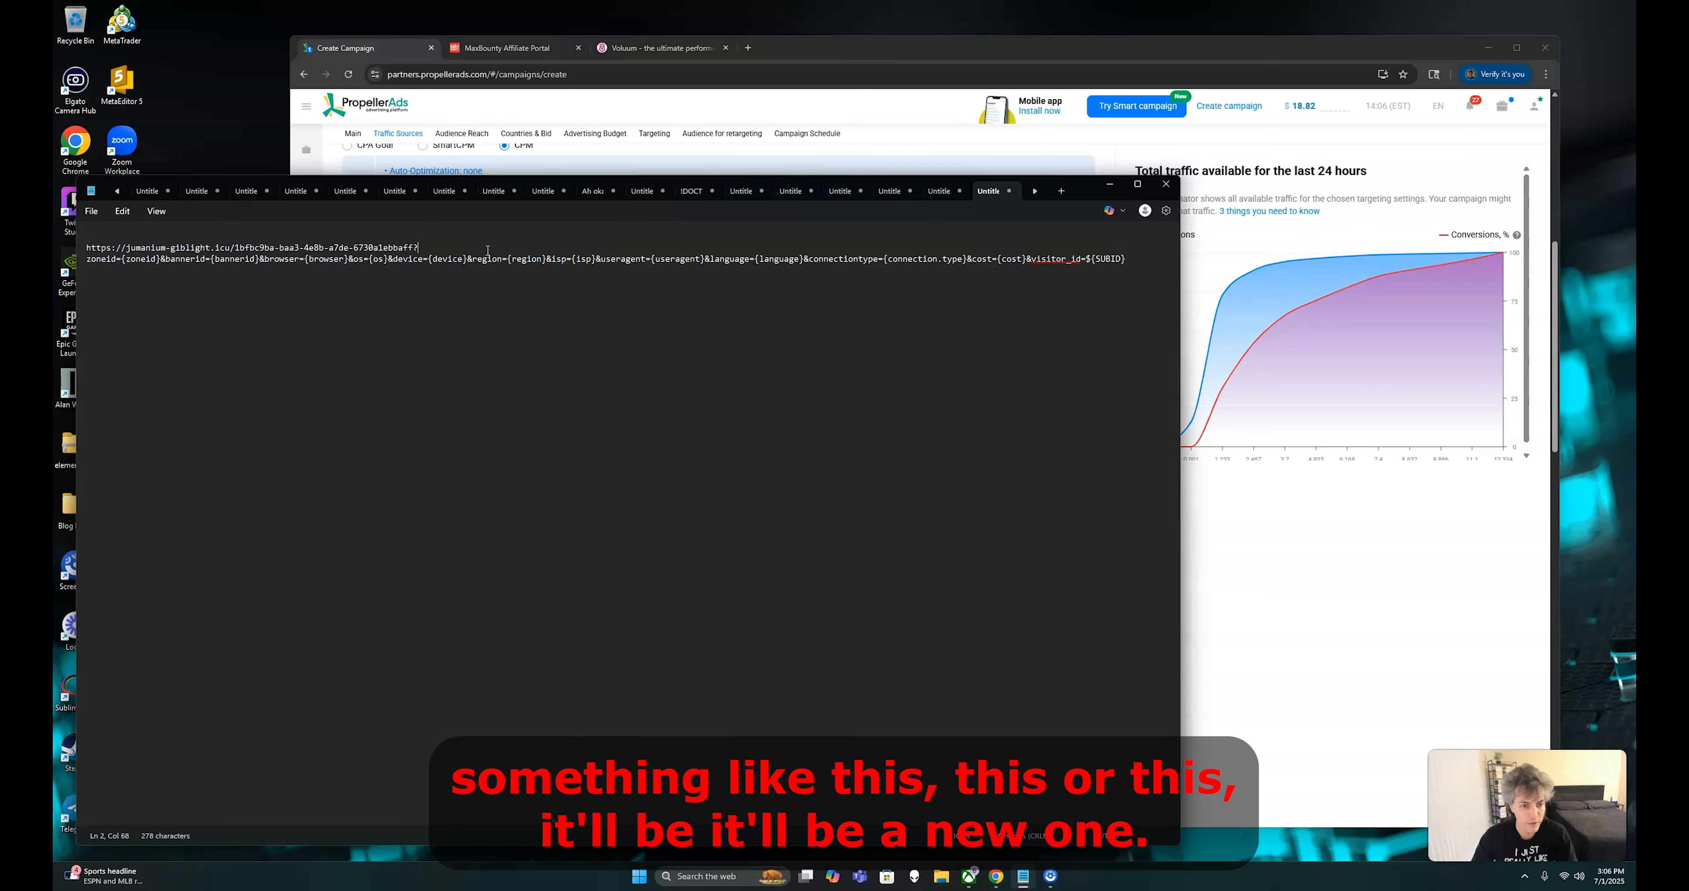
left_click(885, 147)
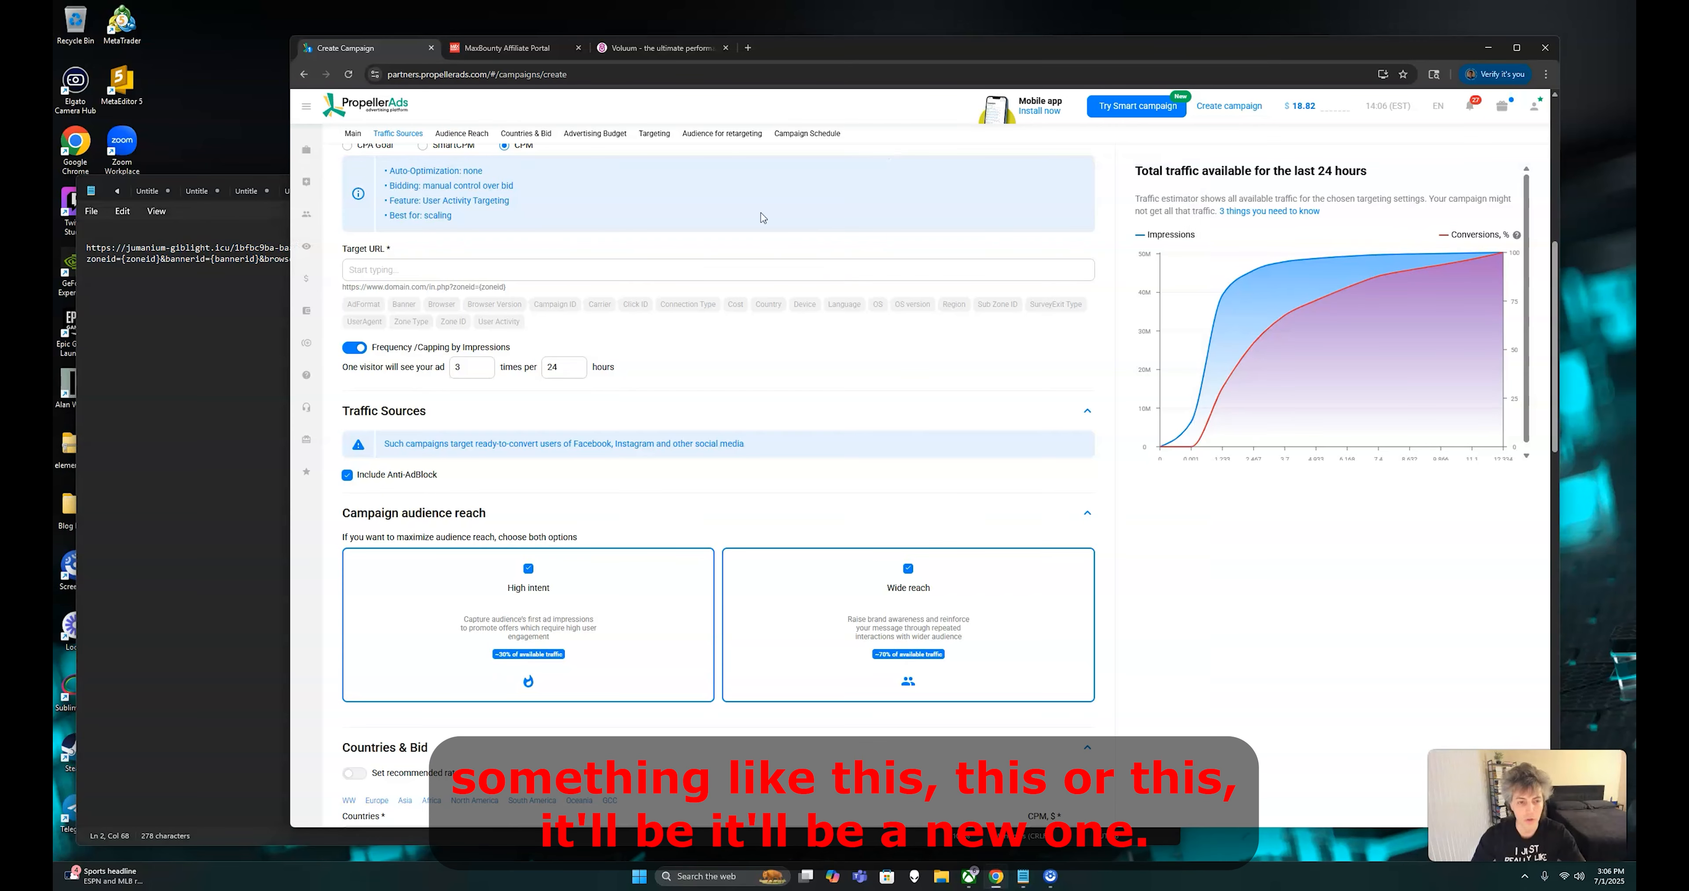
right_click(563, 270)
left_click(611, 420)
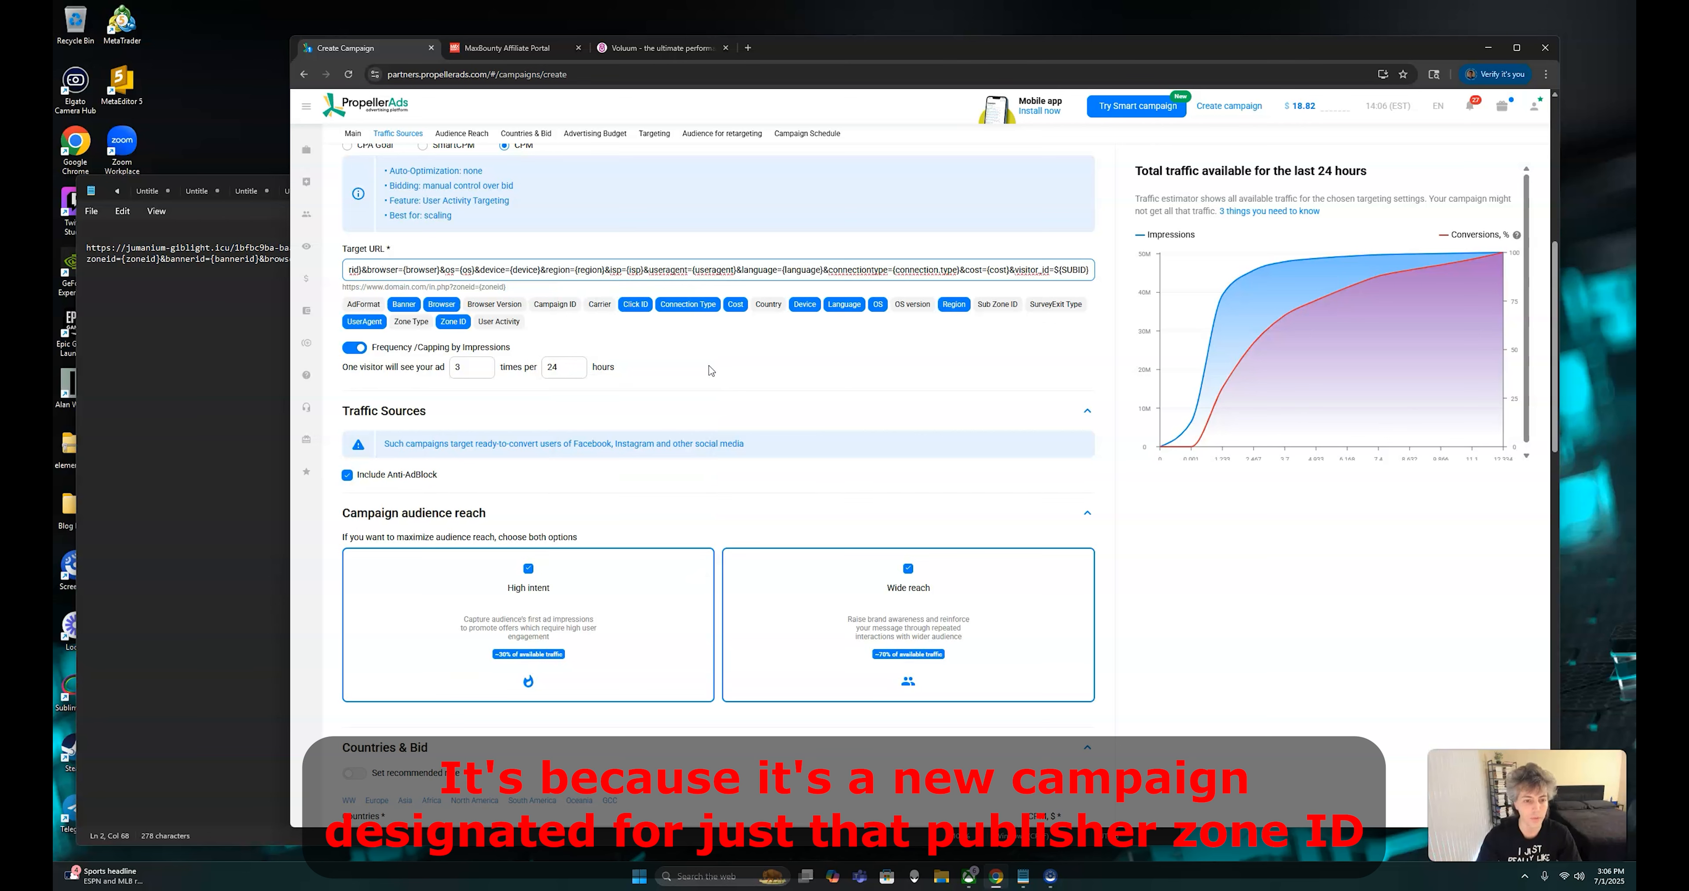
Cap the ad frequency at 1 time per 24 hours and limit the audience reach to High intent by excluding Wide reach
left_click(461, 372)
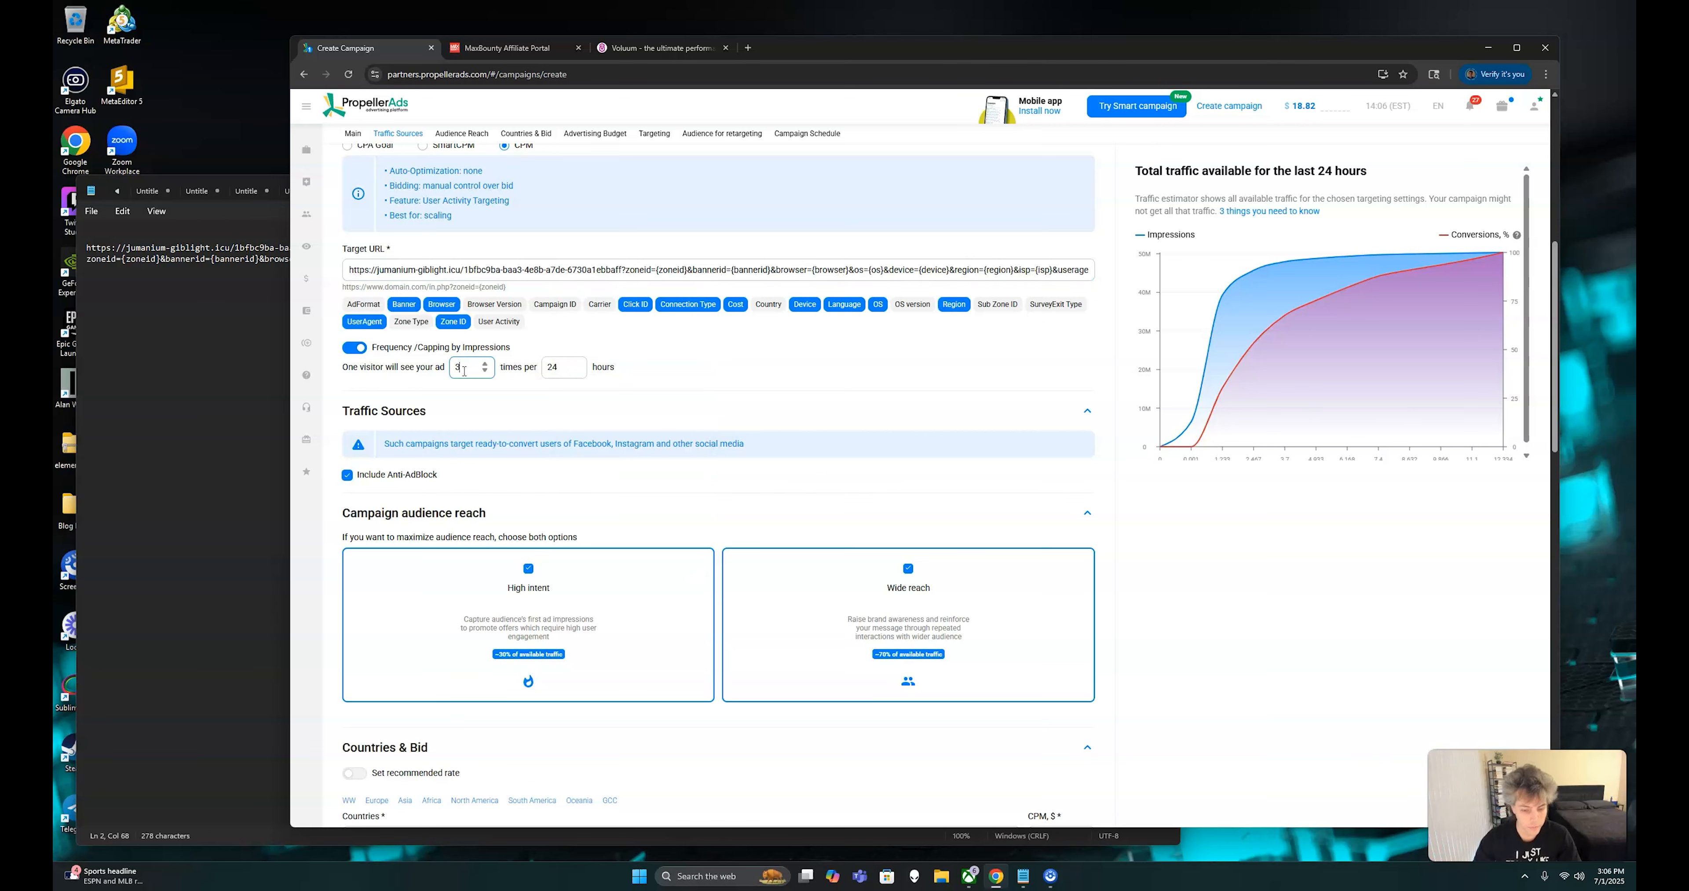
key("BackSpace")
type("1")
scroll(743, 426, "down", 3)
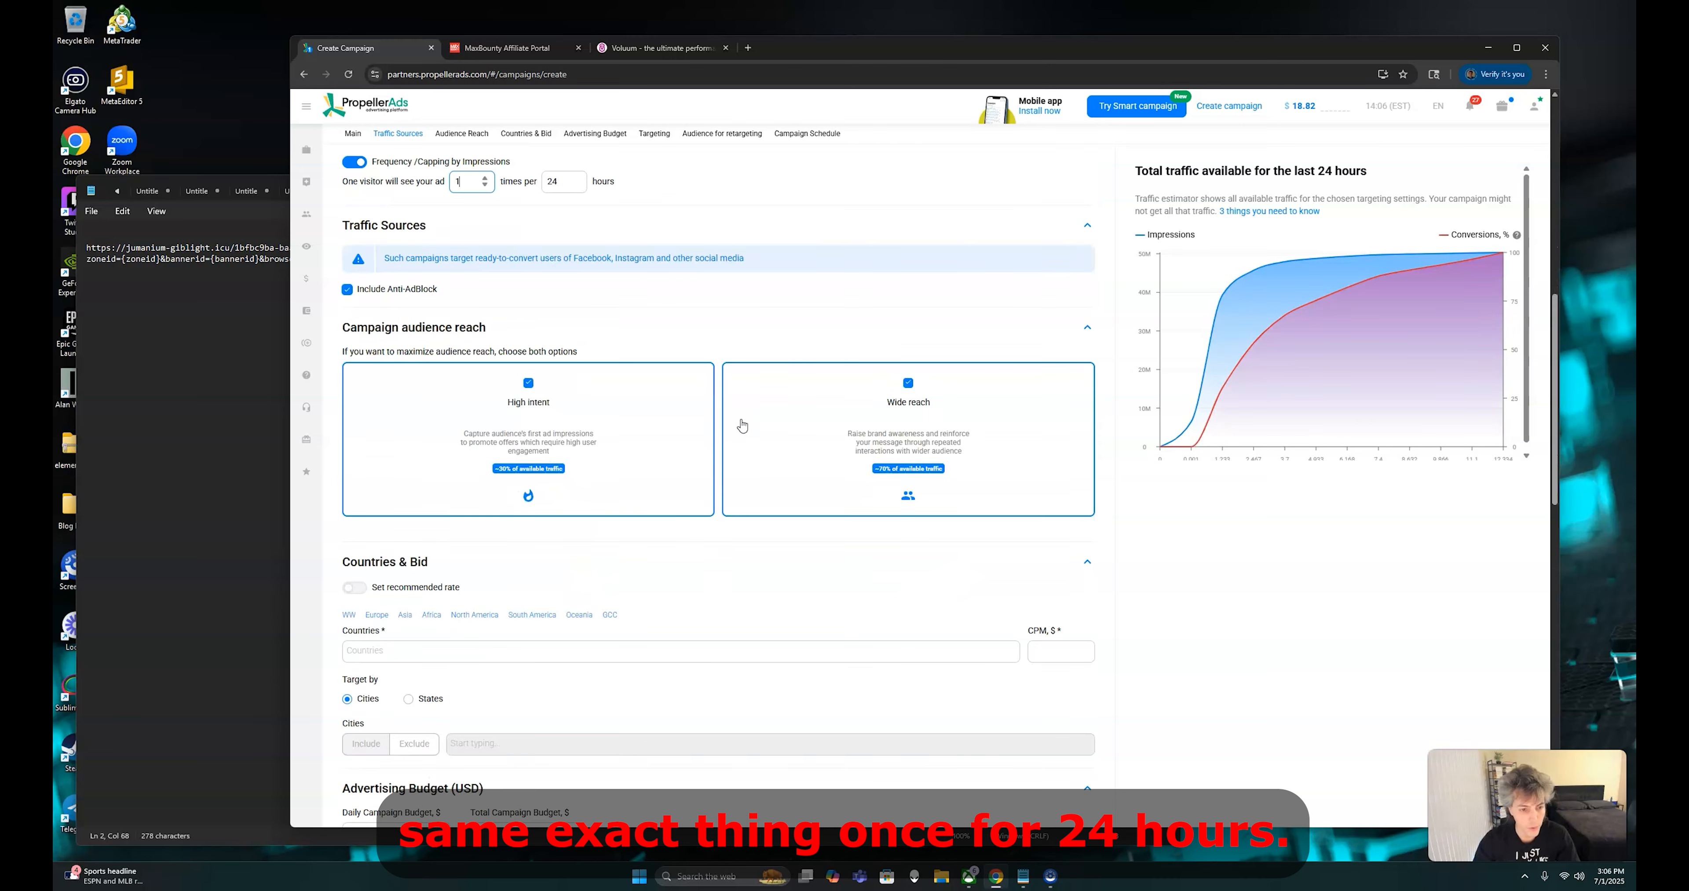
left_click(908, 384)
Set the campaign's targeting platform to Mobile
scroll(908, 393, "down", 5)
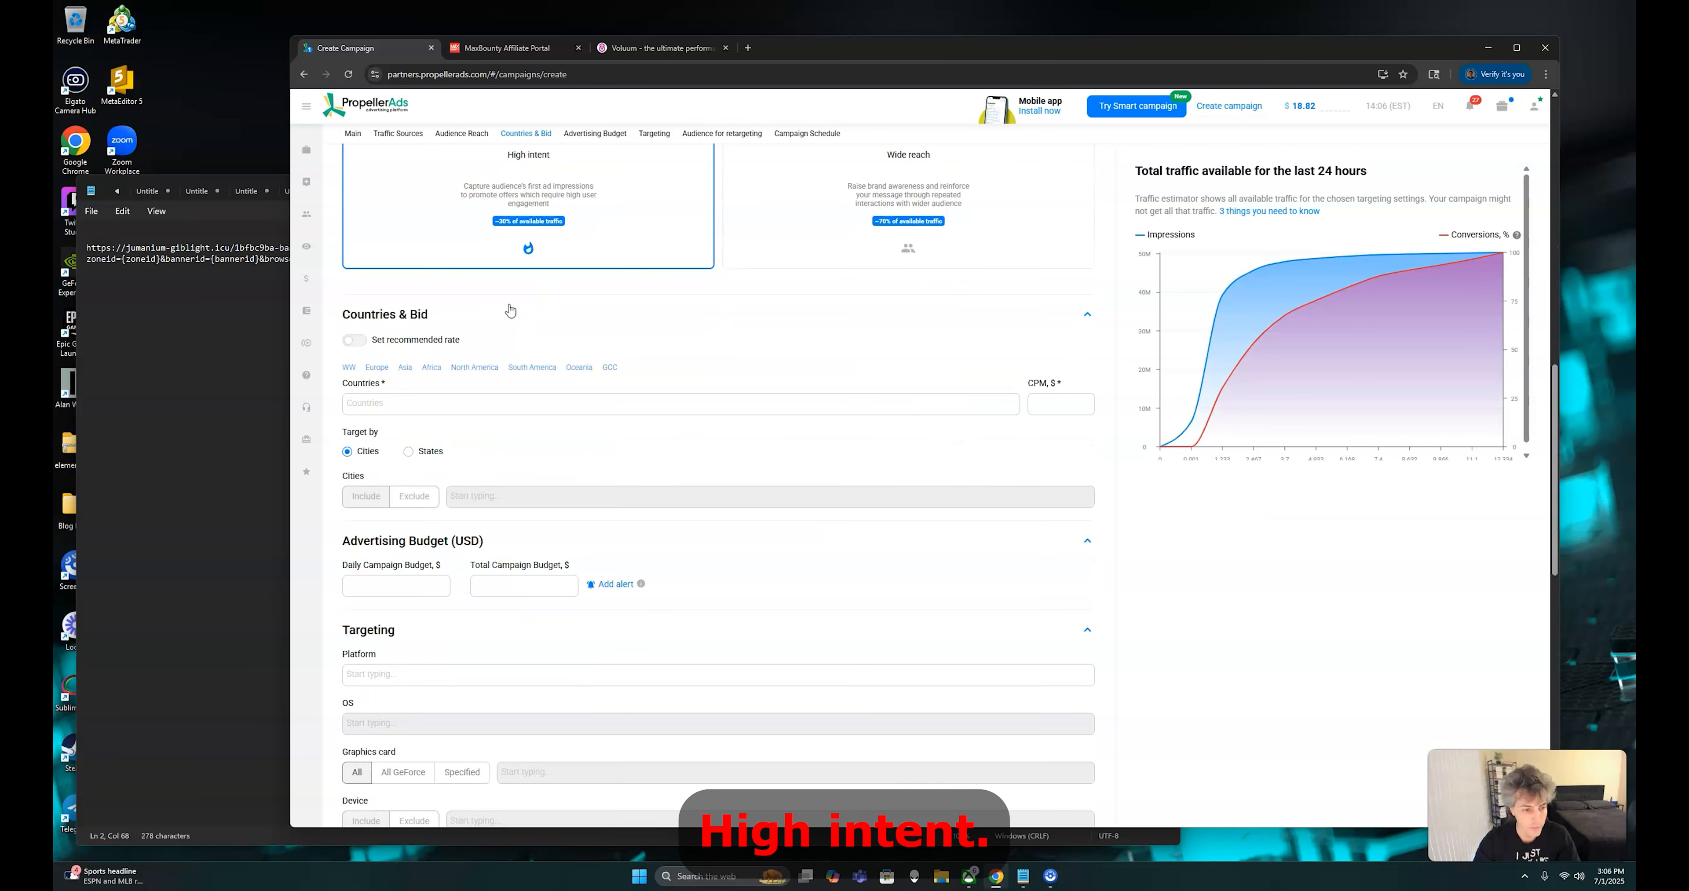
scroll(429, 490, "down", 3)
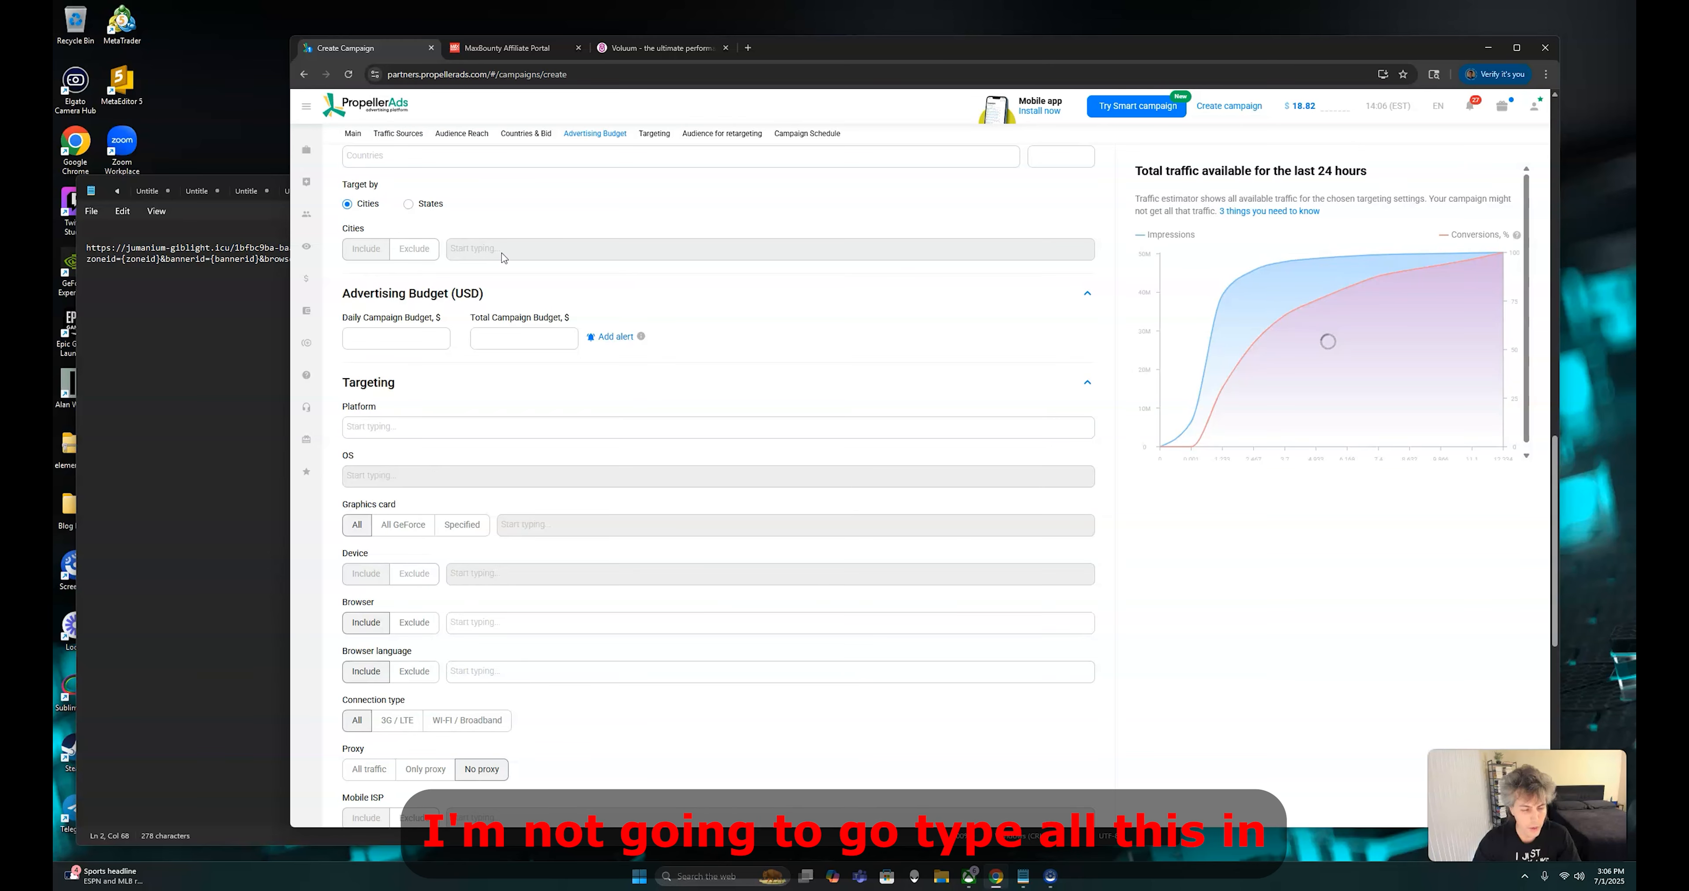
scroll(568, 265, "up", 2)
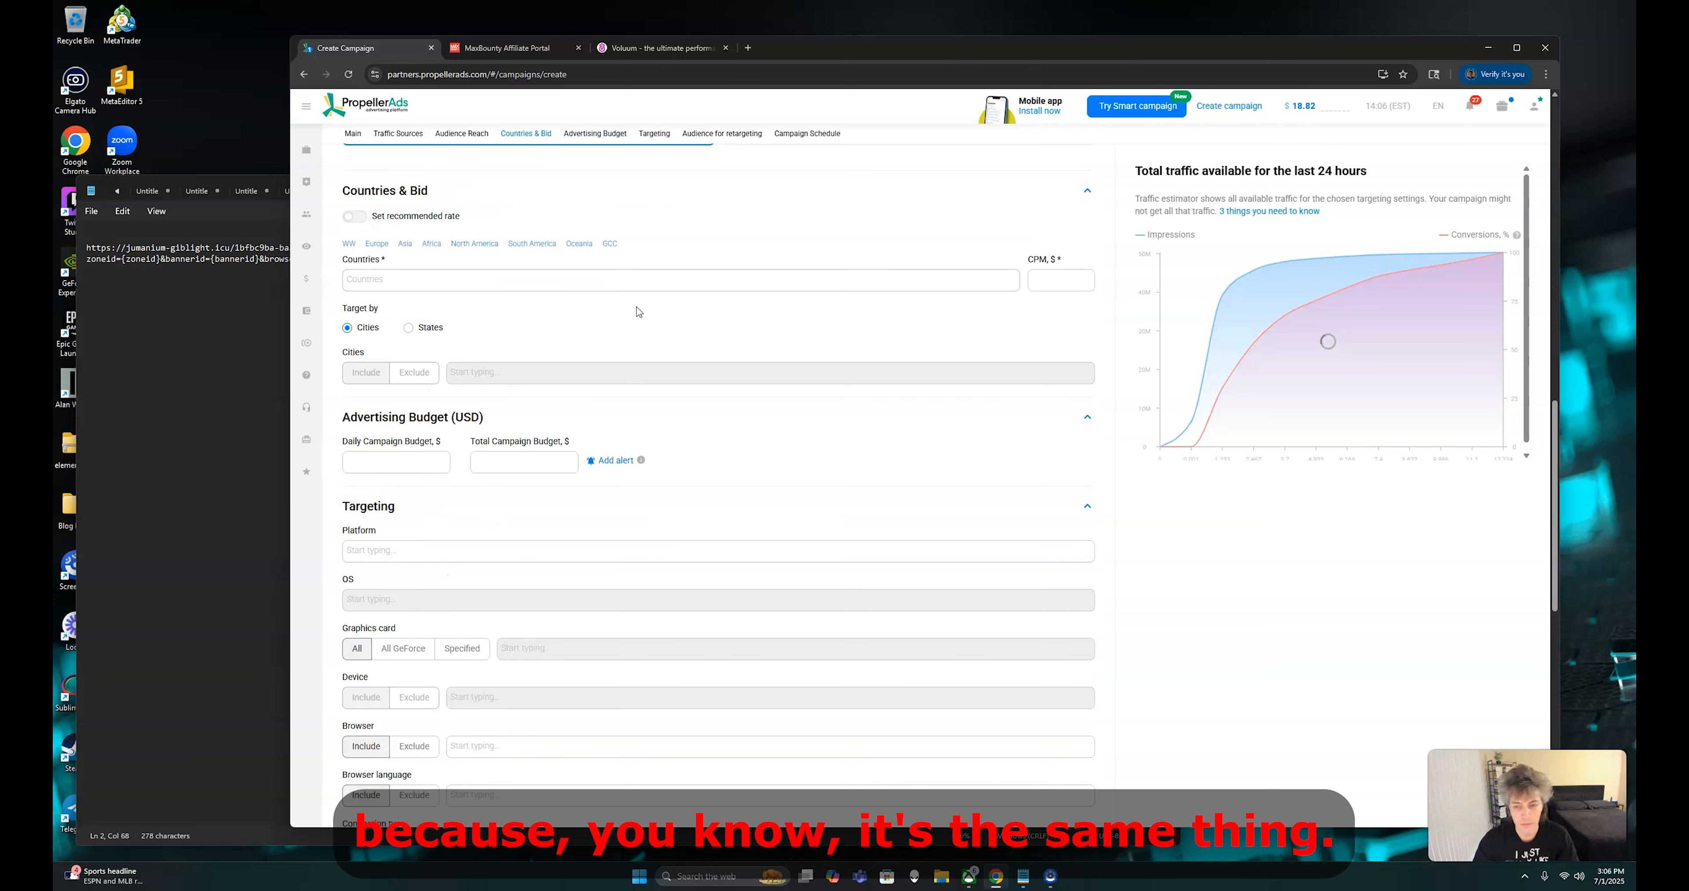
scroll(528, 570, "down", 2)
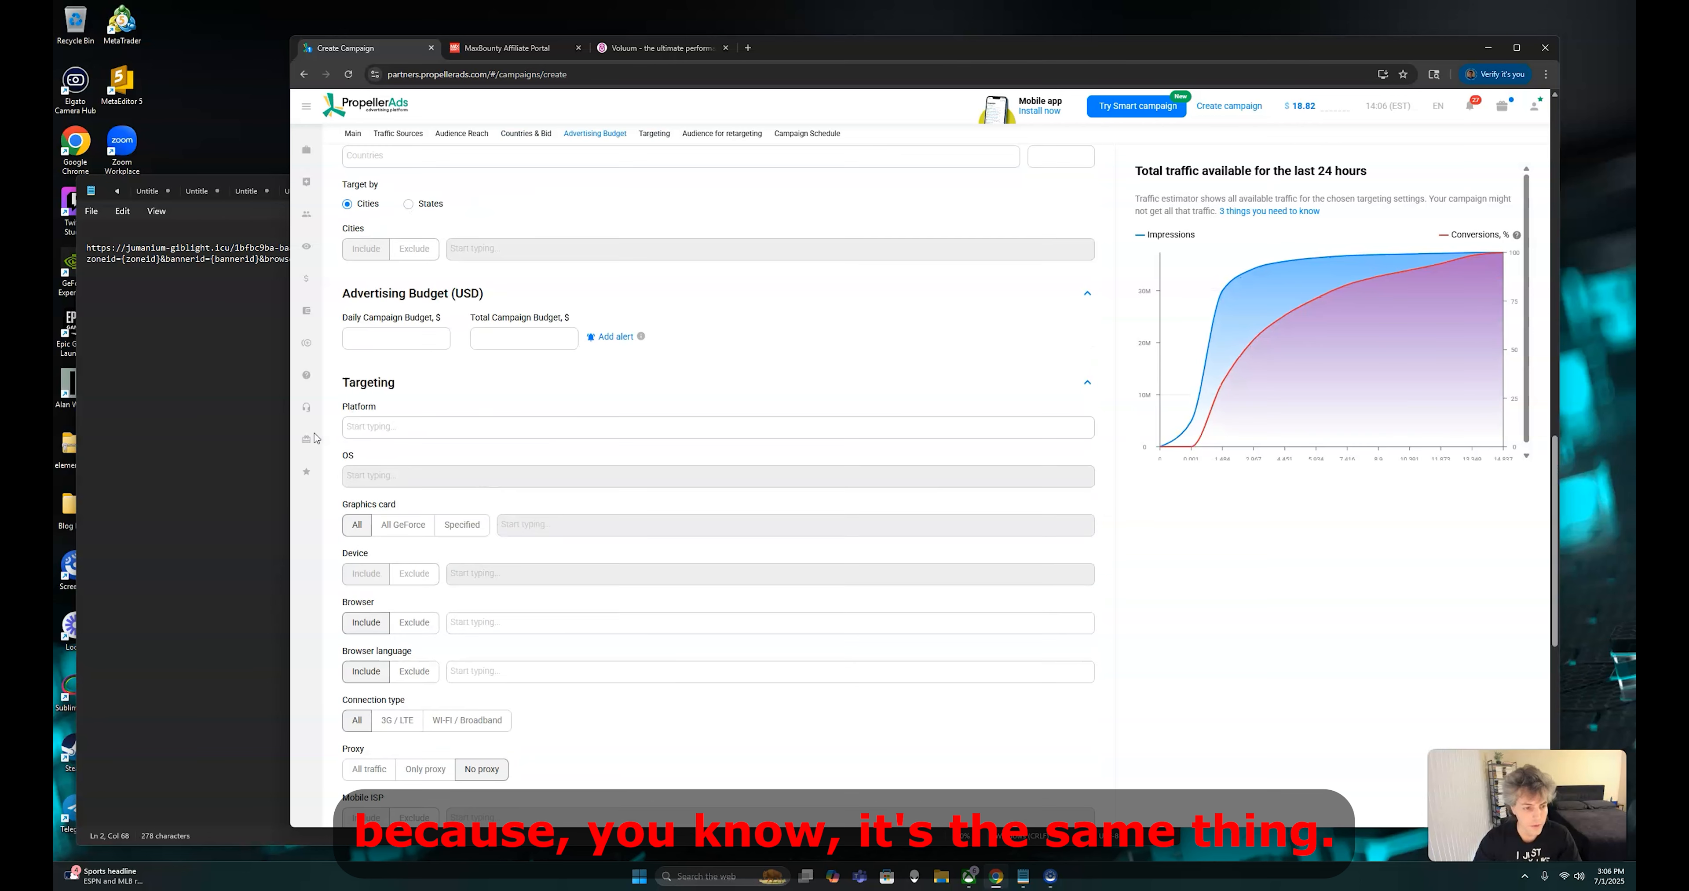
left_click(447, 430)
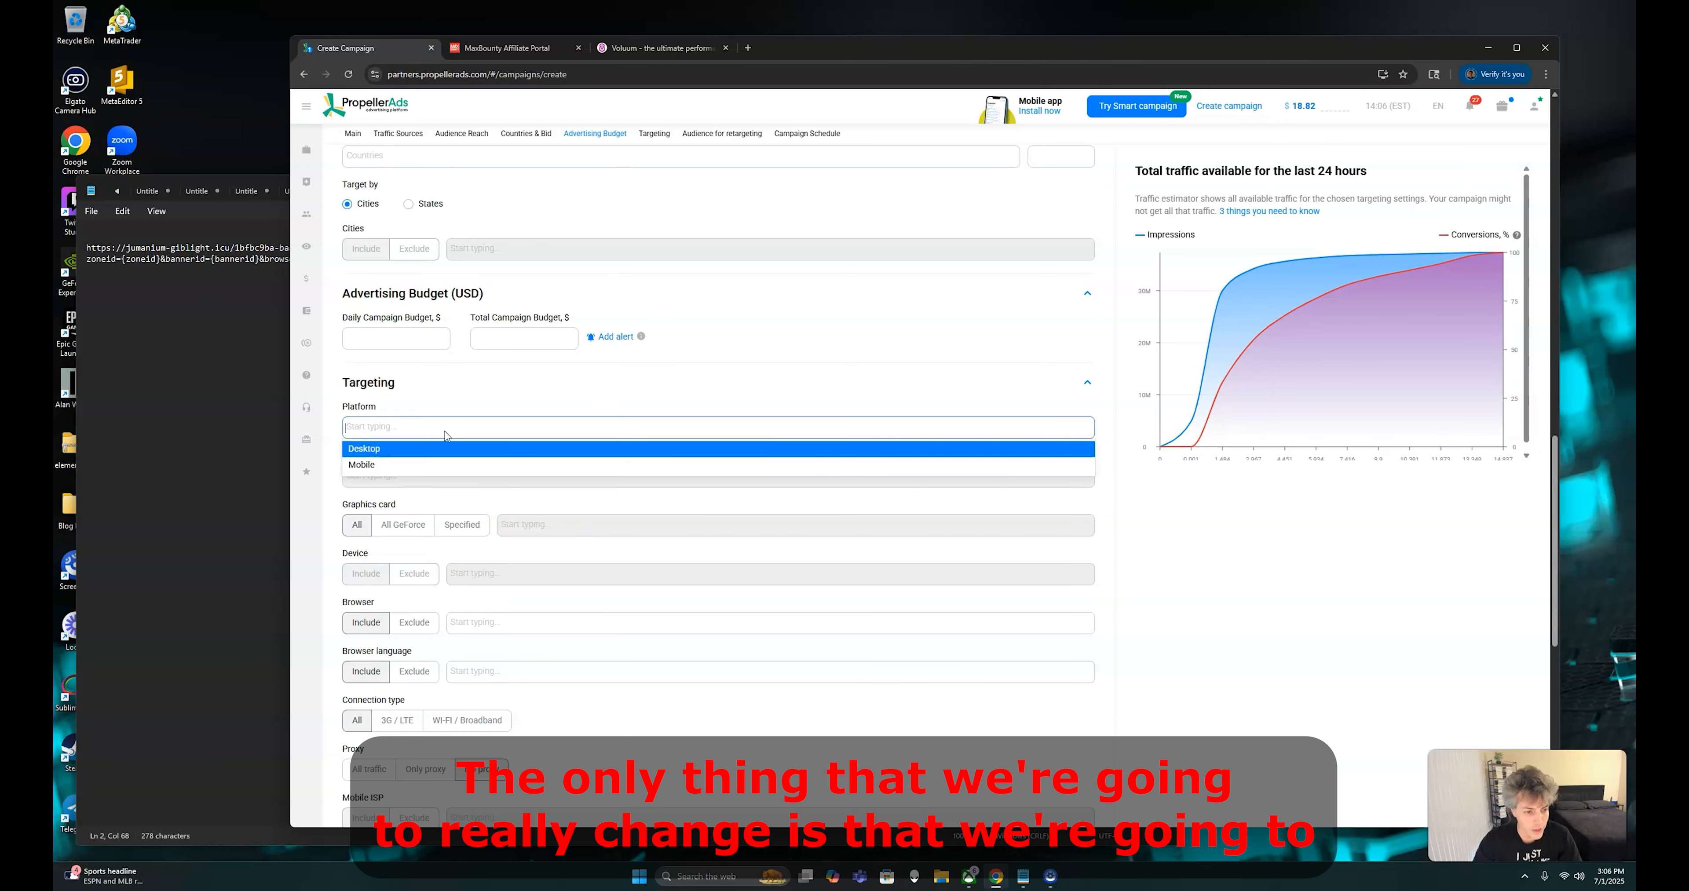
left_click(449, 460)
left_click(627, 383)
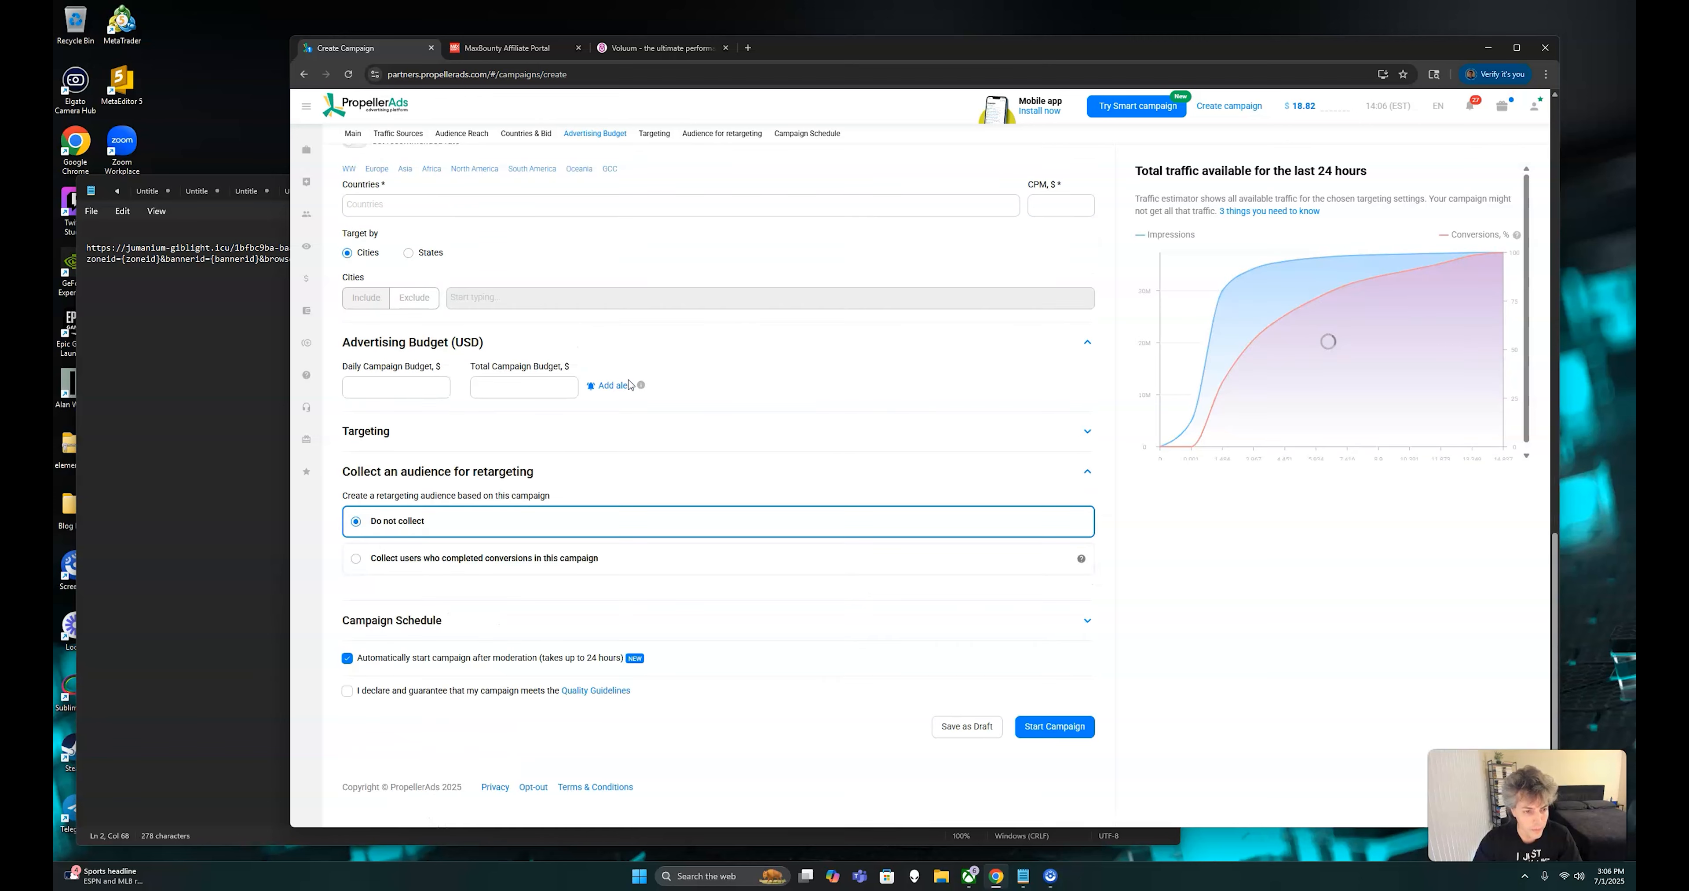
Expand the campaign's targeting settings and set the OS to Android
scroll(692, 439, "up", 17)
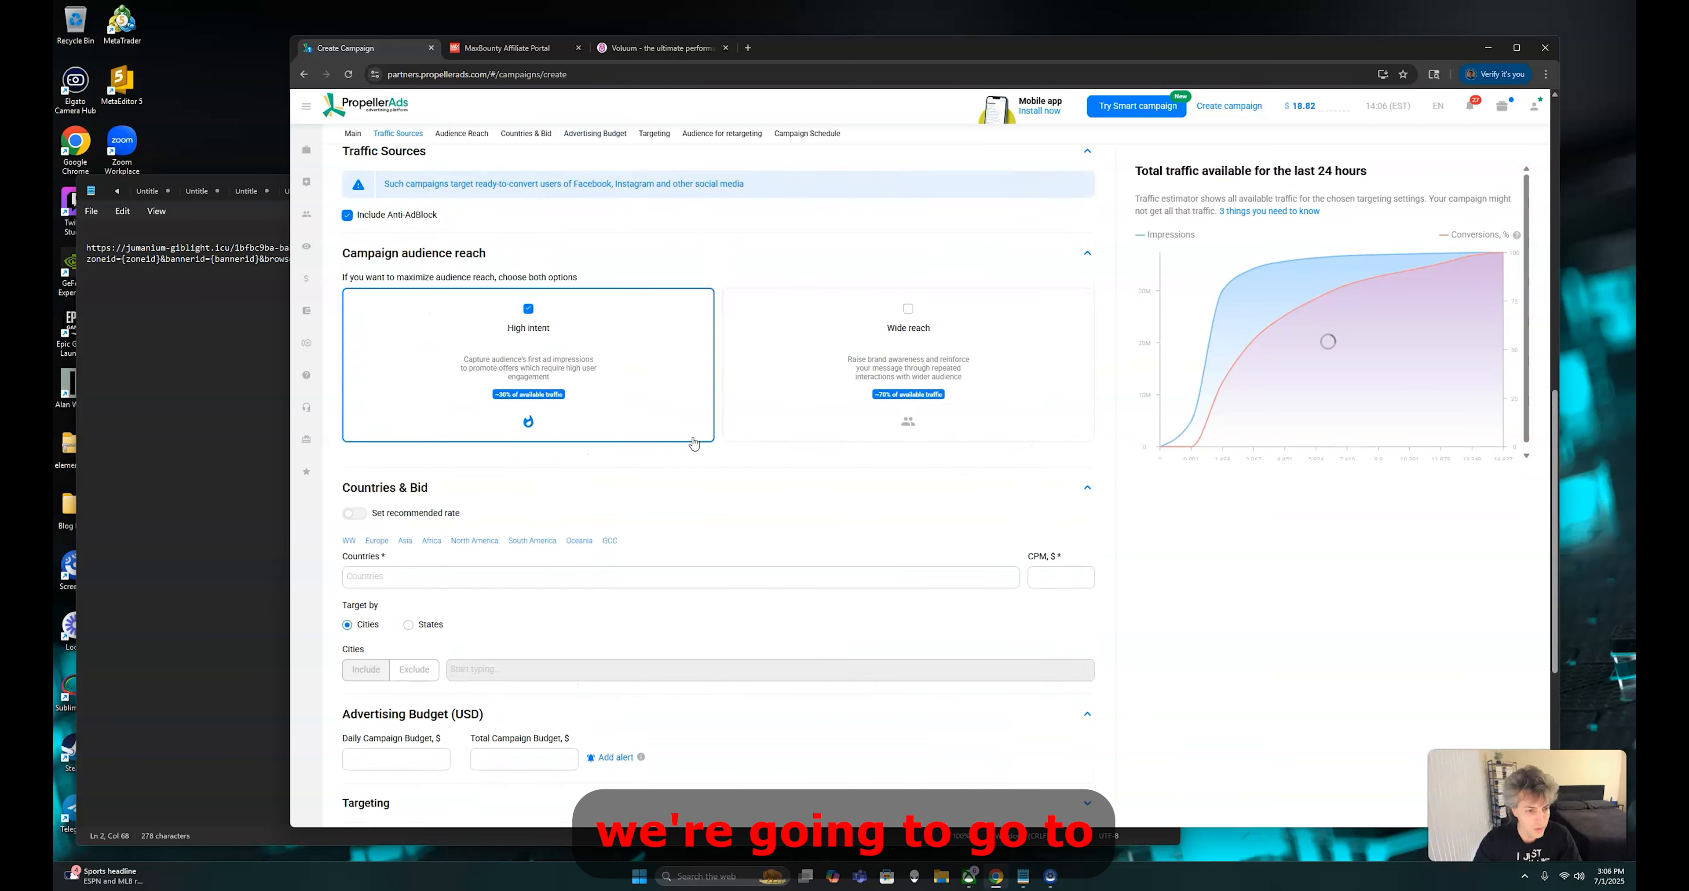
scroll(695, 443, "down", 8)
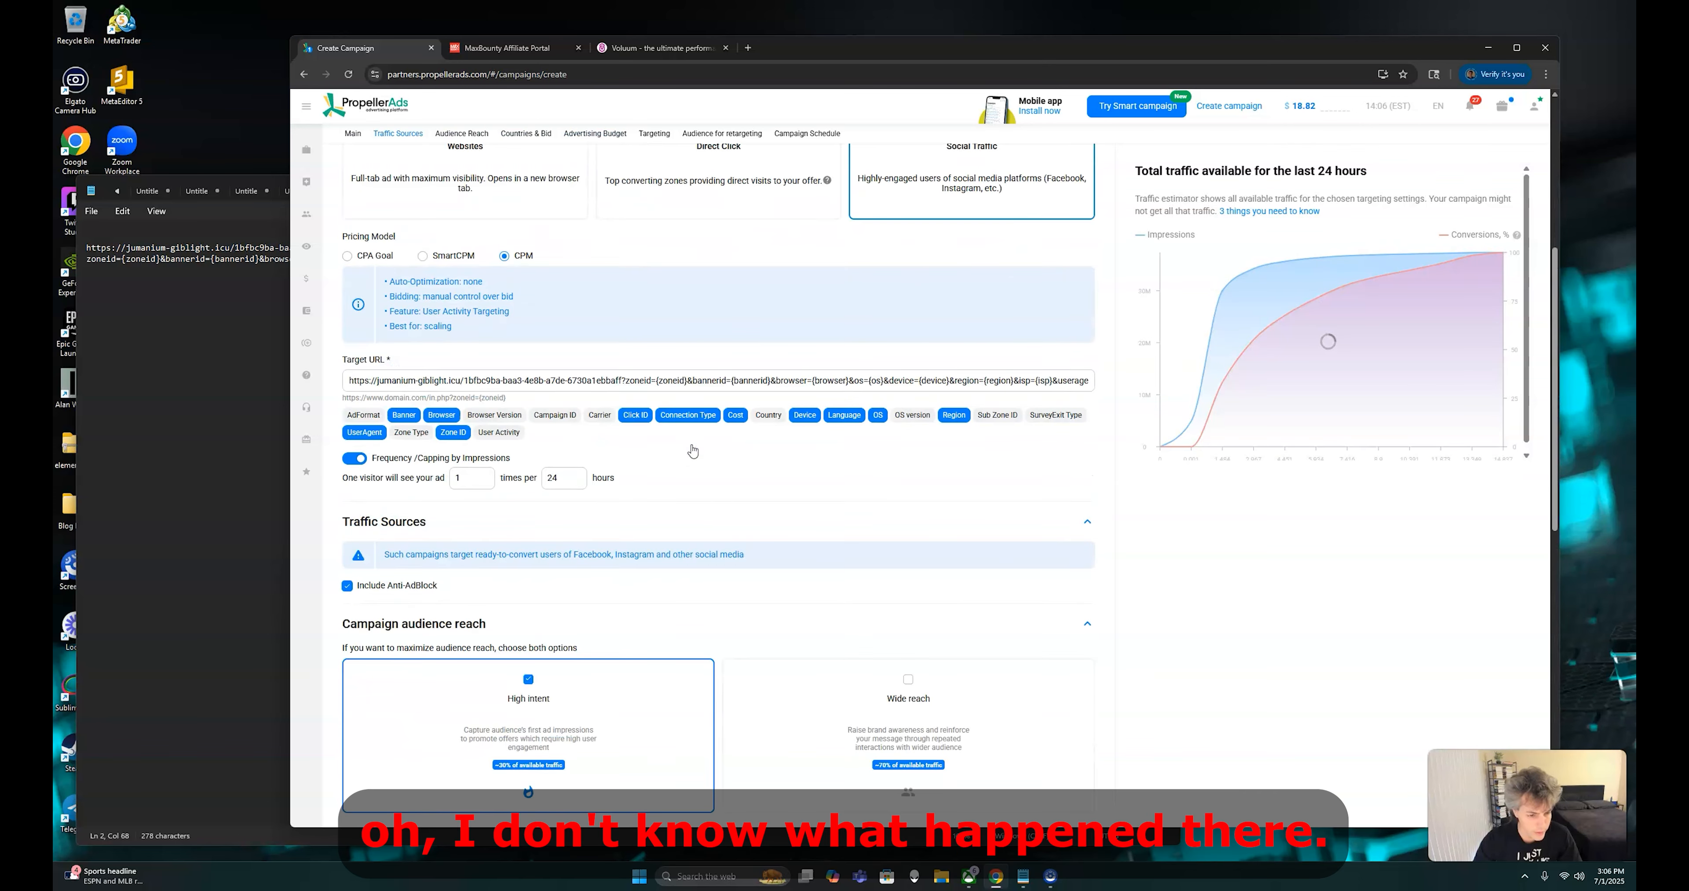
scroll(722, 504, "up", 5)
scroll(722, 505, "up", 5)
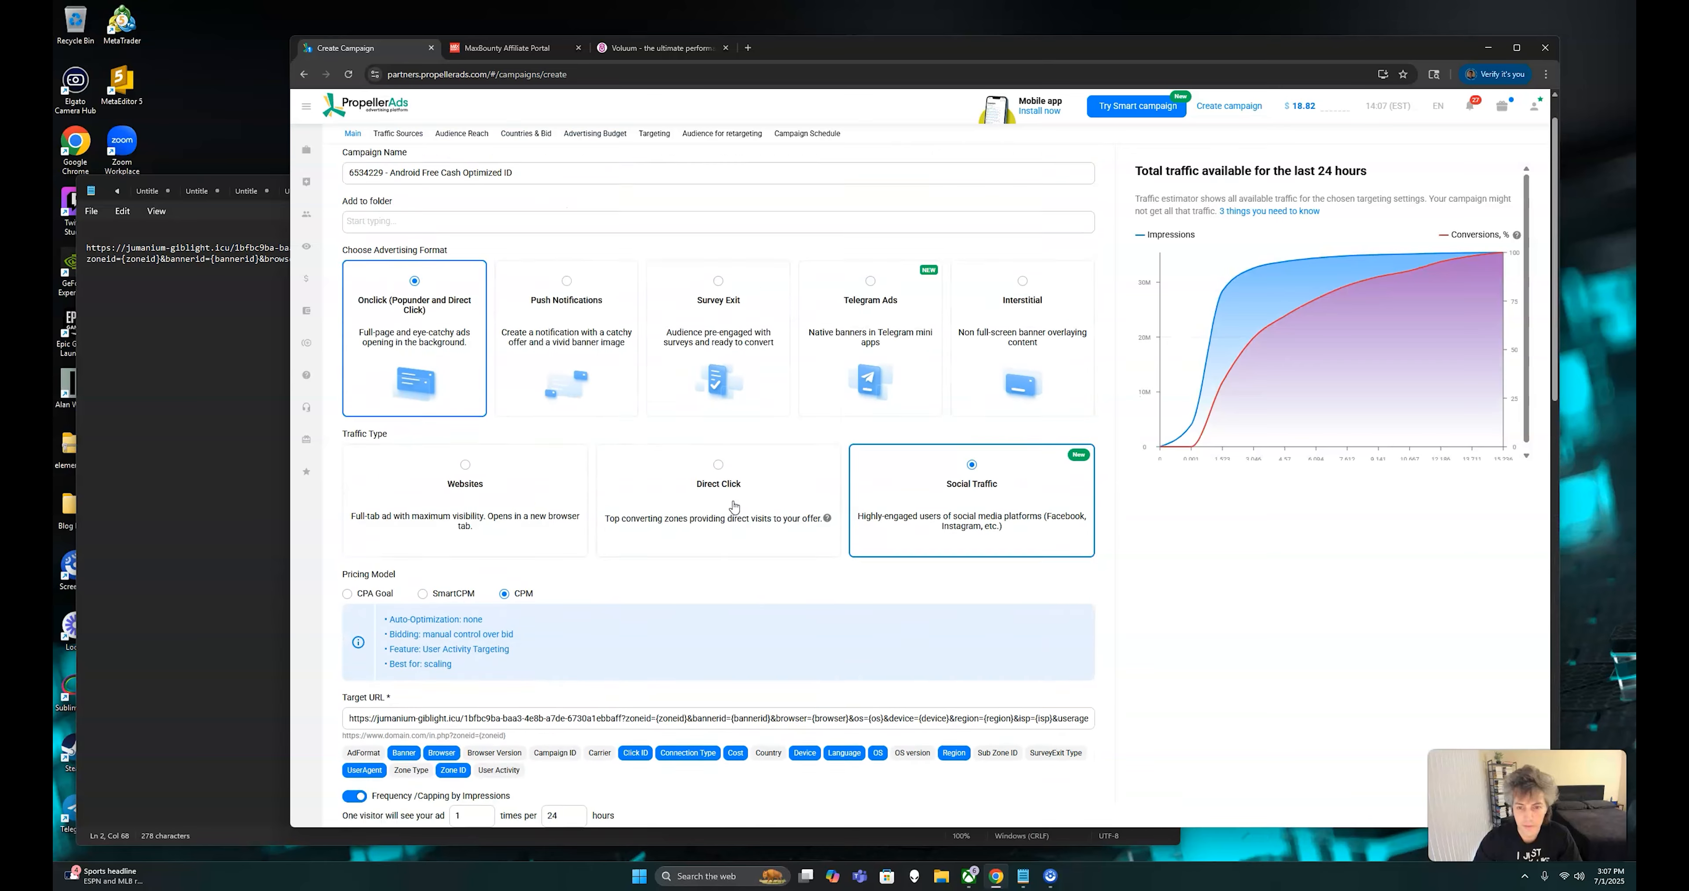
scroll(1057, 401, "down", 9)
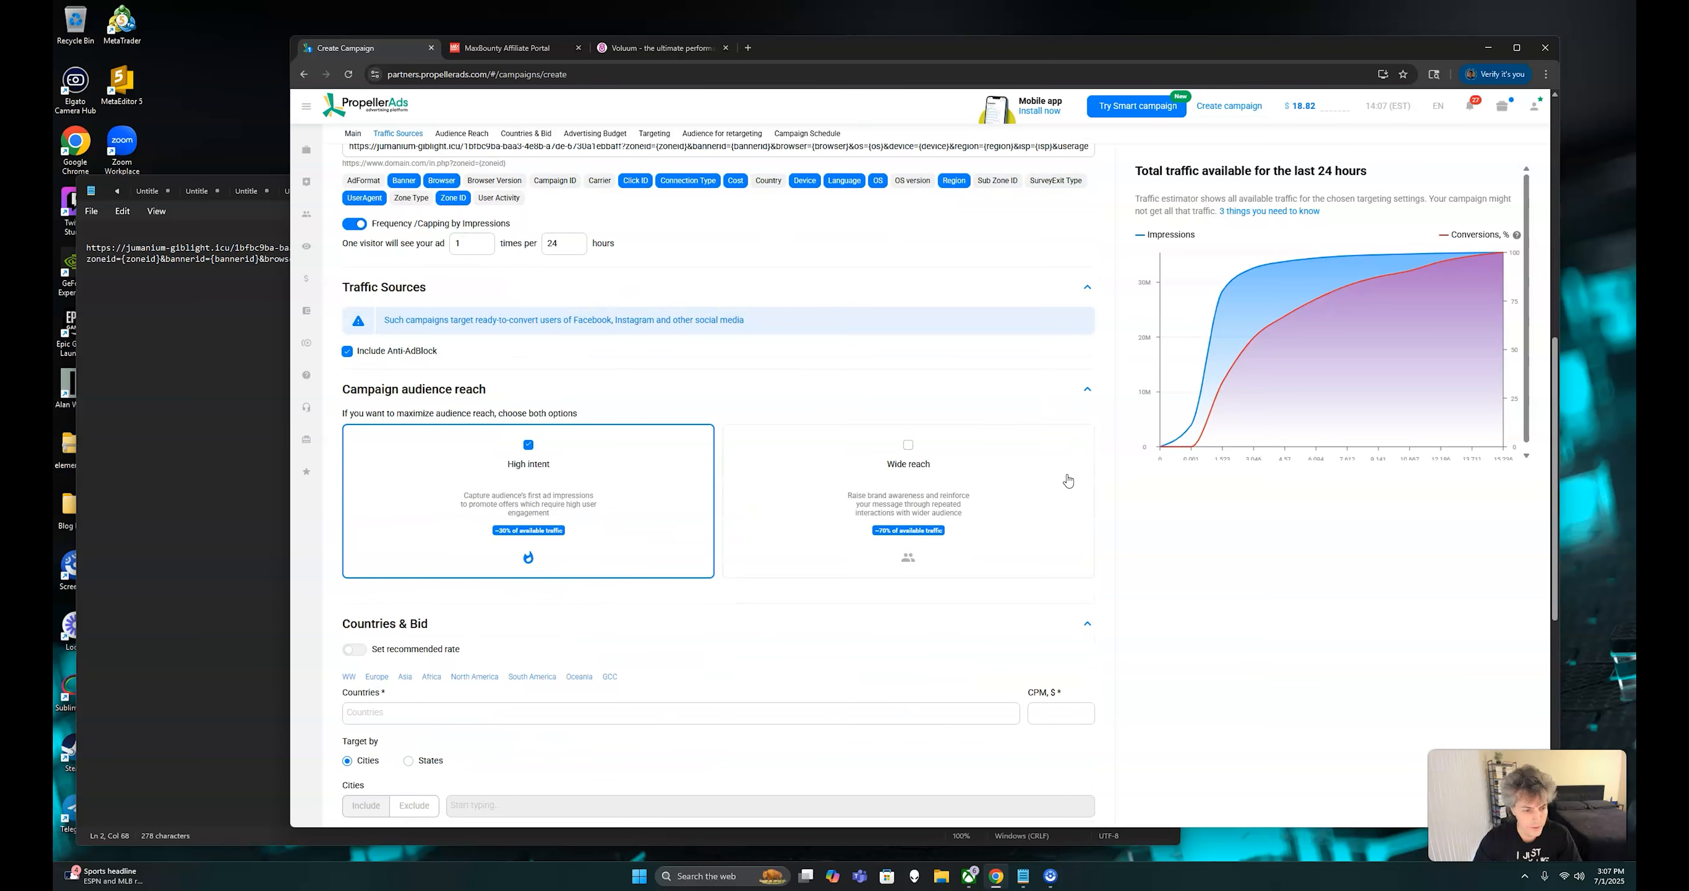
scroll(1067, 482, "down", 5)
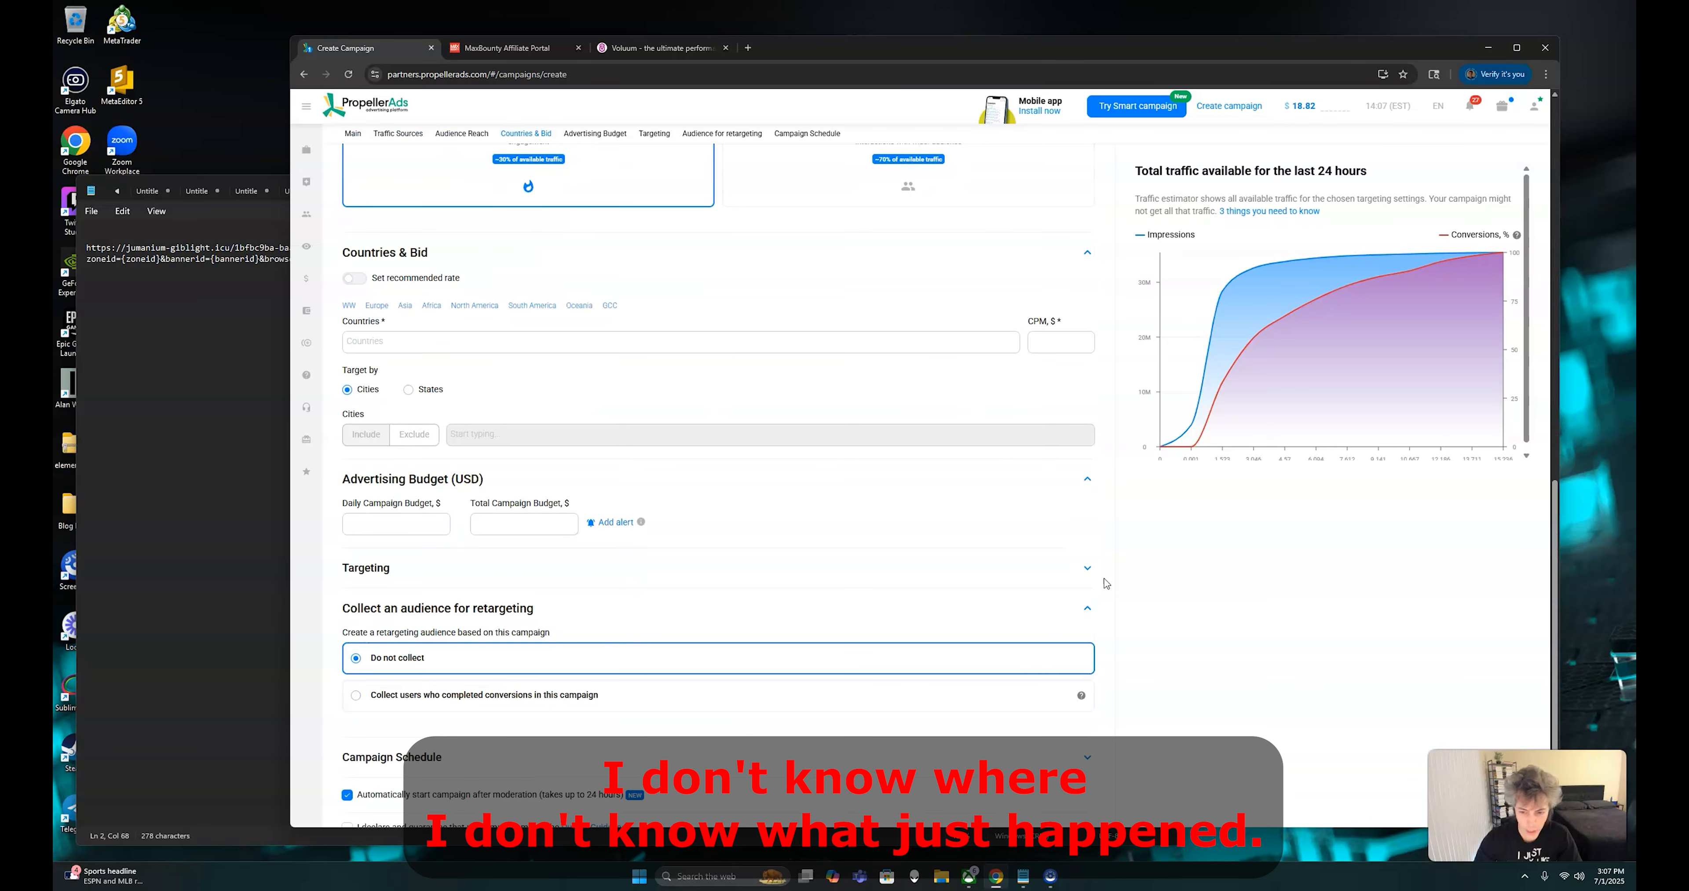
left_click(1087, 569)
scroll(831, 607, "down", 4)
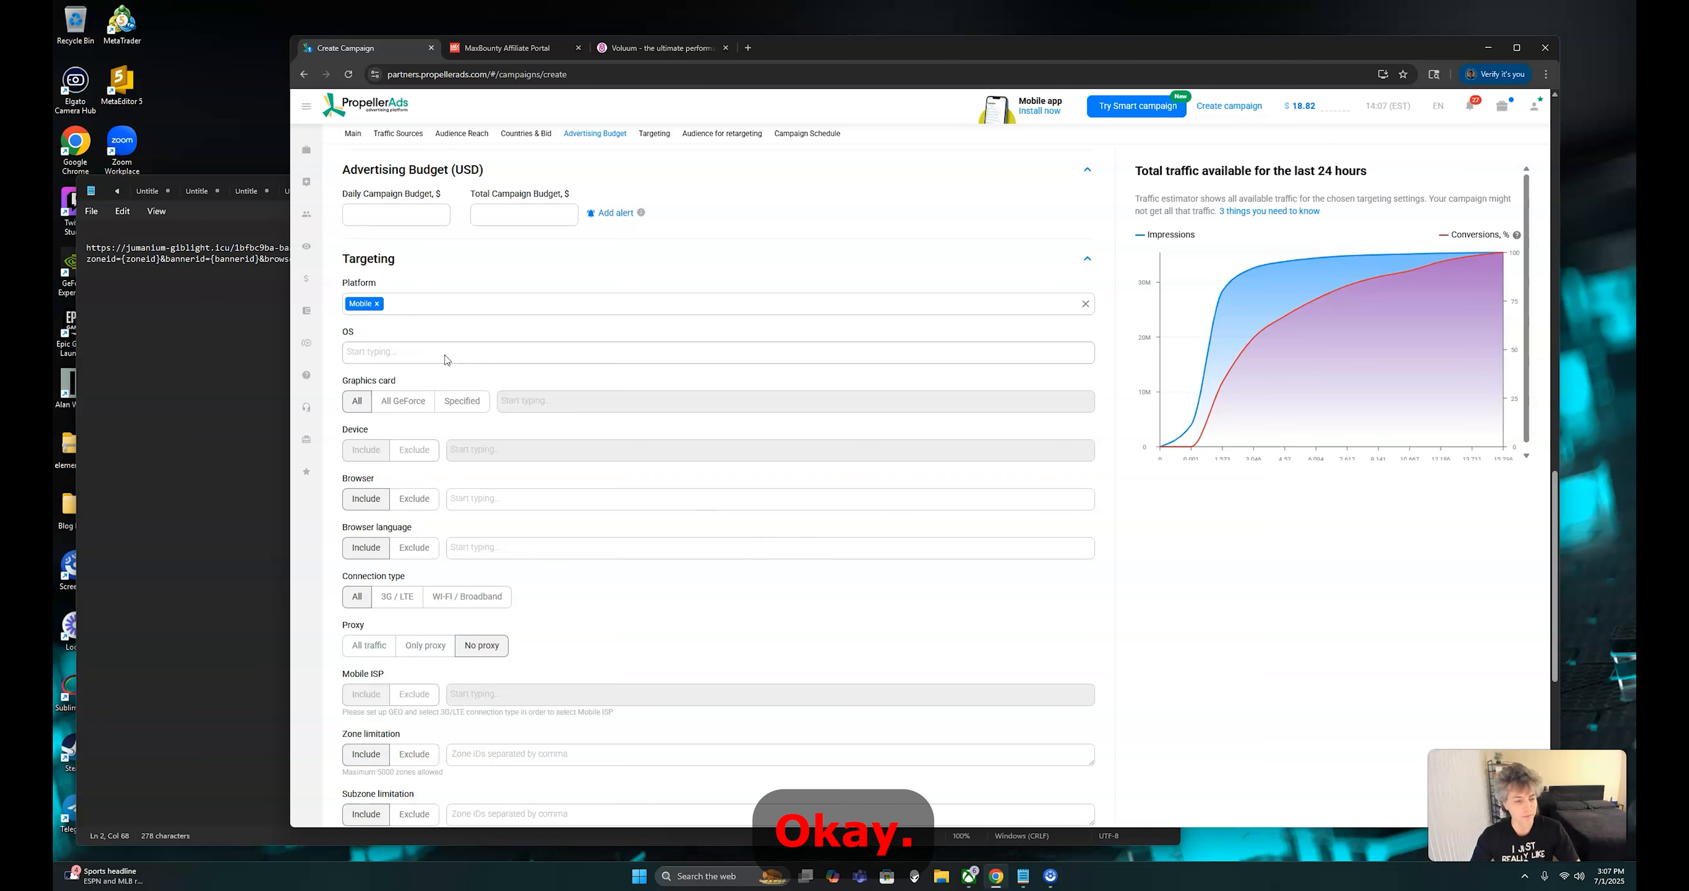
left_click(446, 357)
left_click(436, 375)
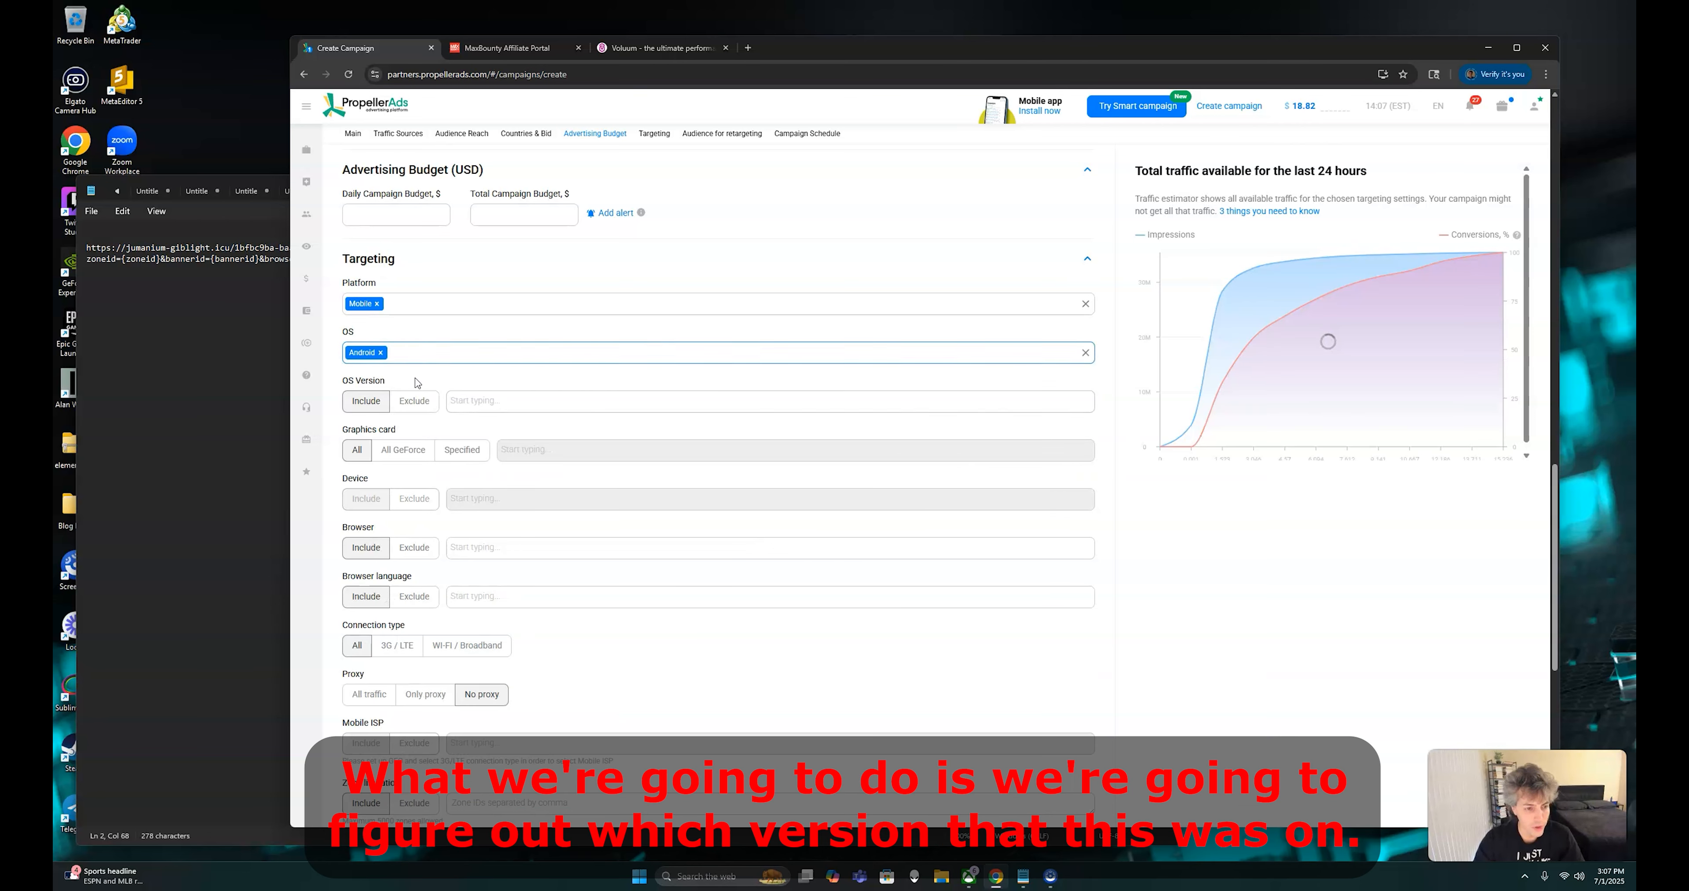
Switch to the Voluum zoneid report, add OS versions as the second grouping level, and expand zone 6534229
left_click(638, 51)
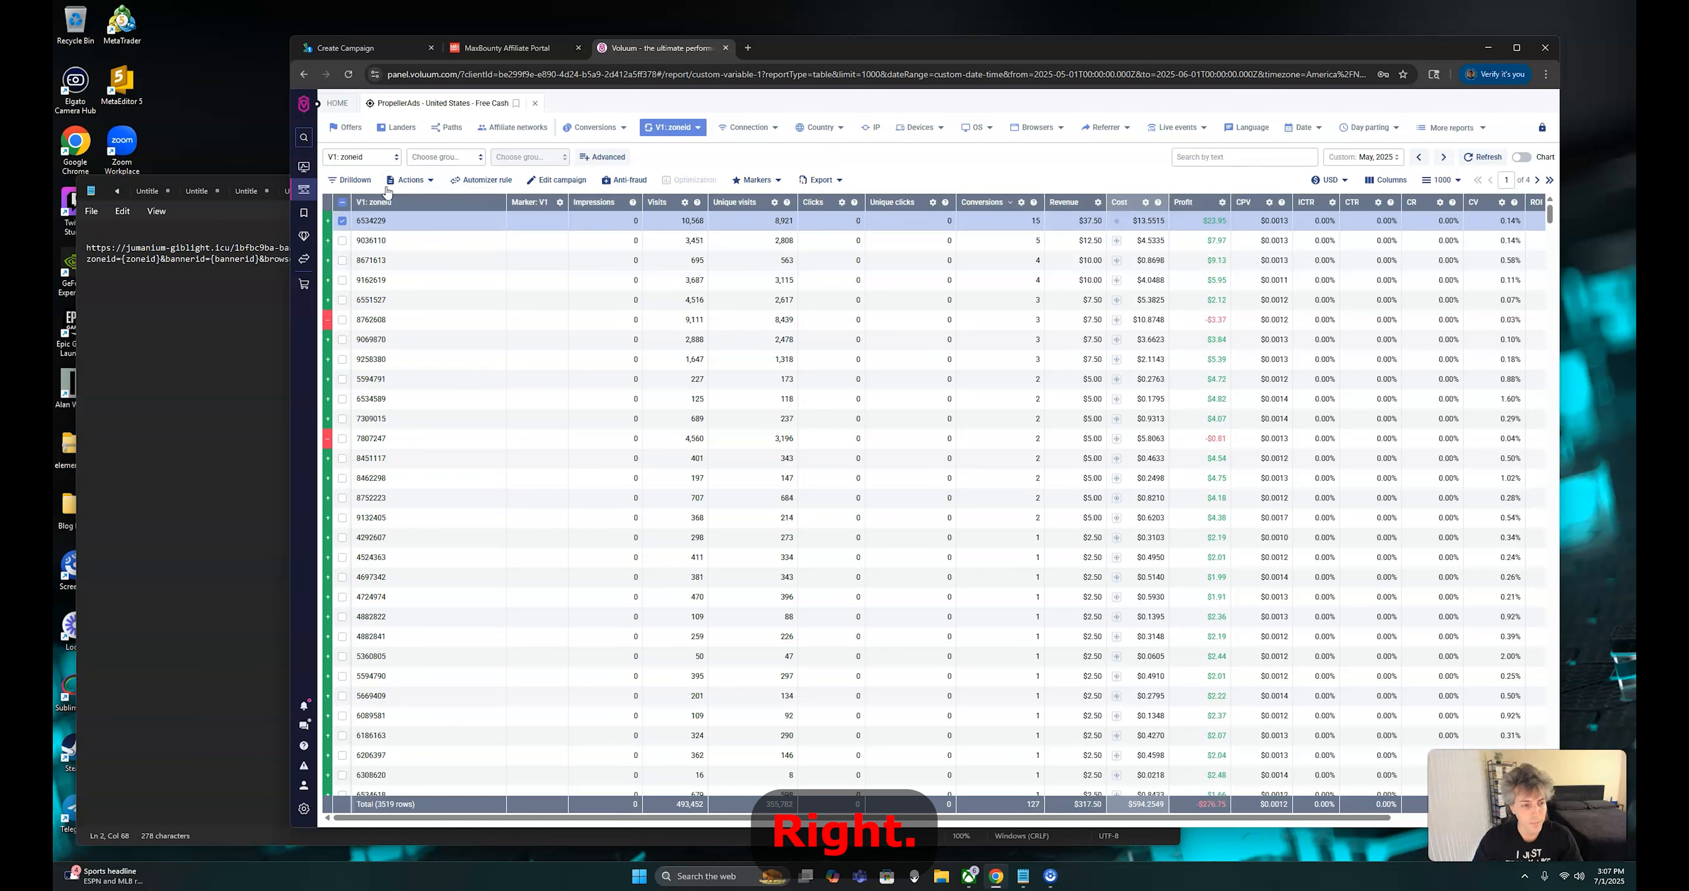
left_click(371, 157)
scroll(367, 295, "down", 3)
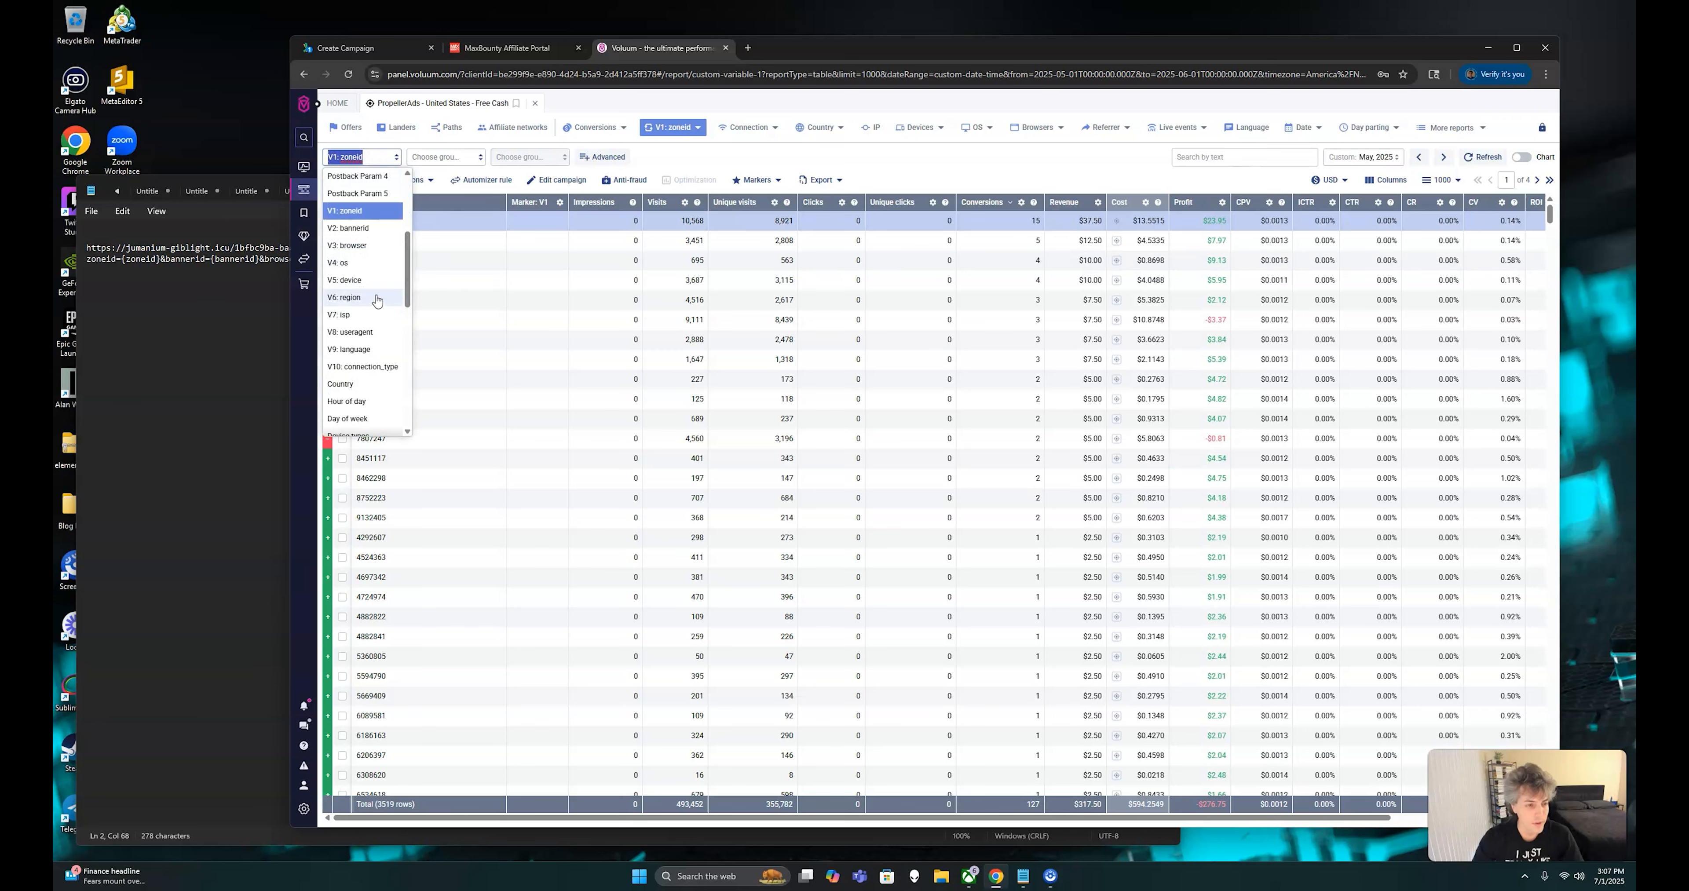
left_click(441, 156)
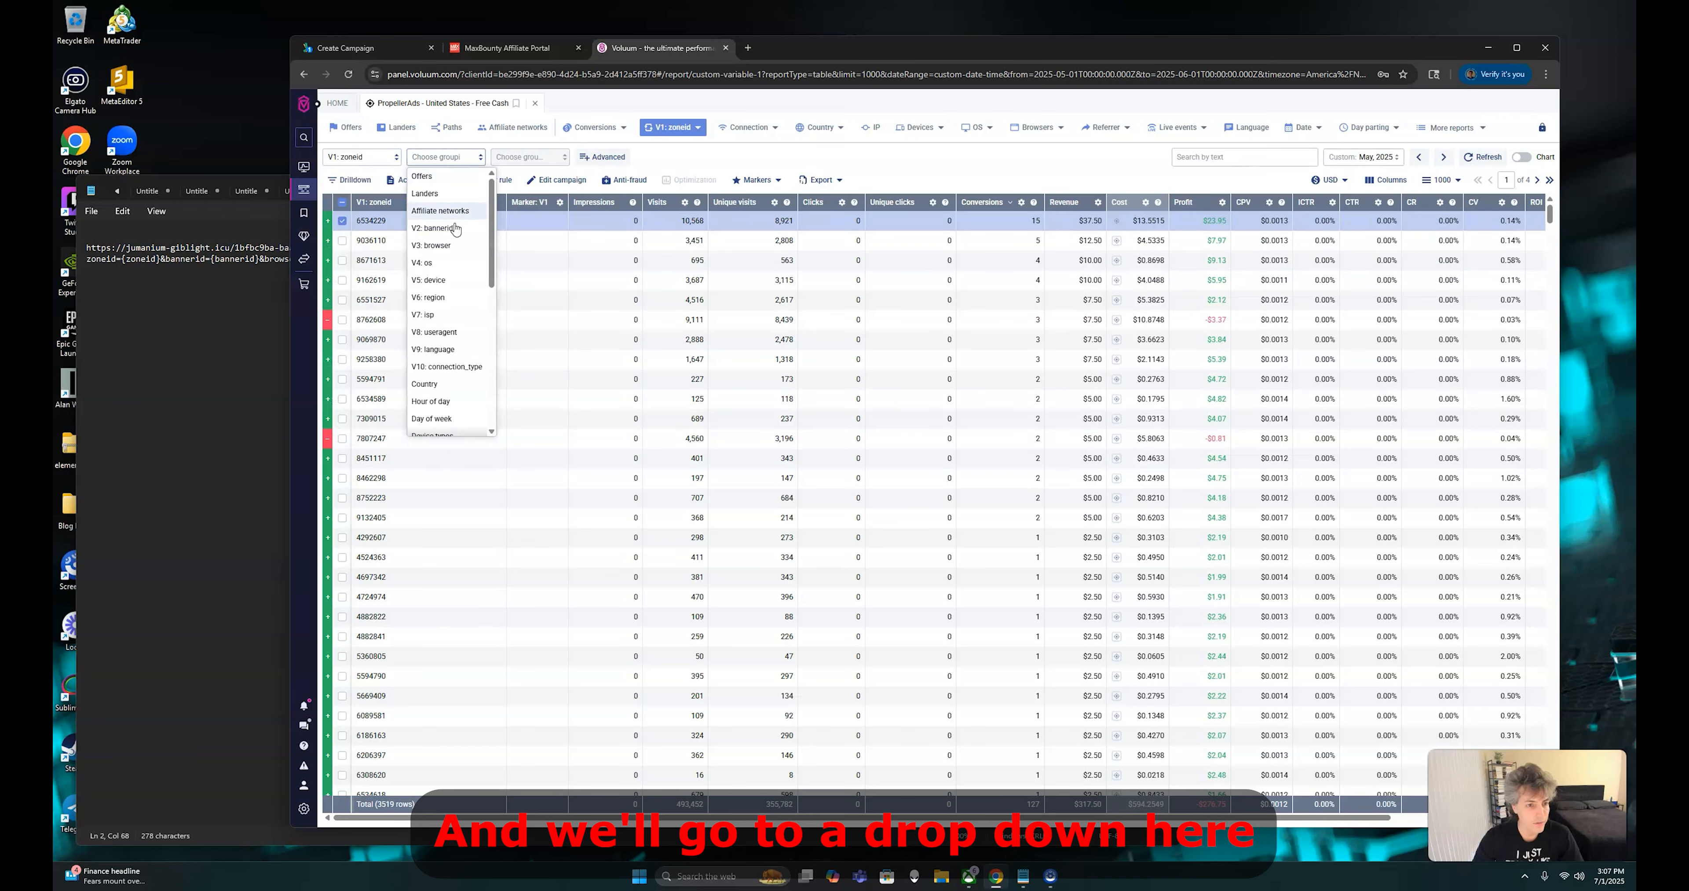
scroll(449, 255, "down", 1)
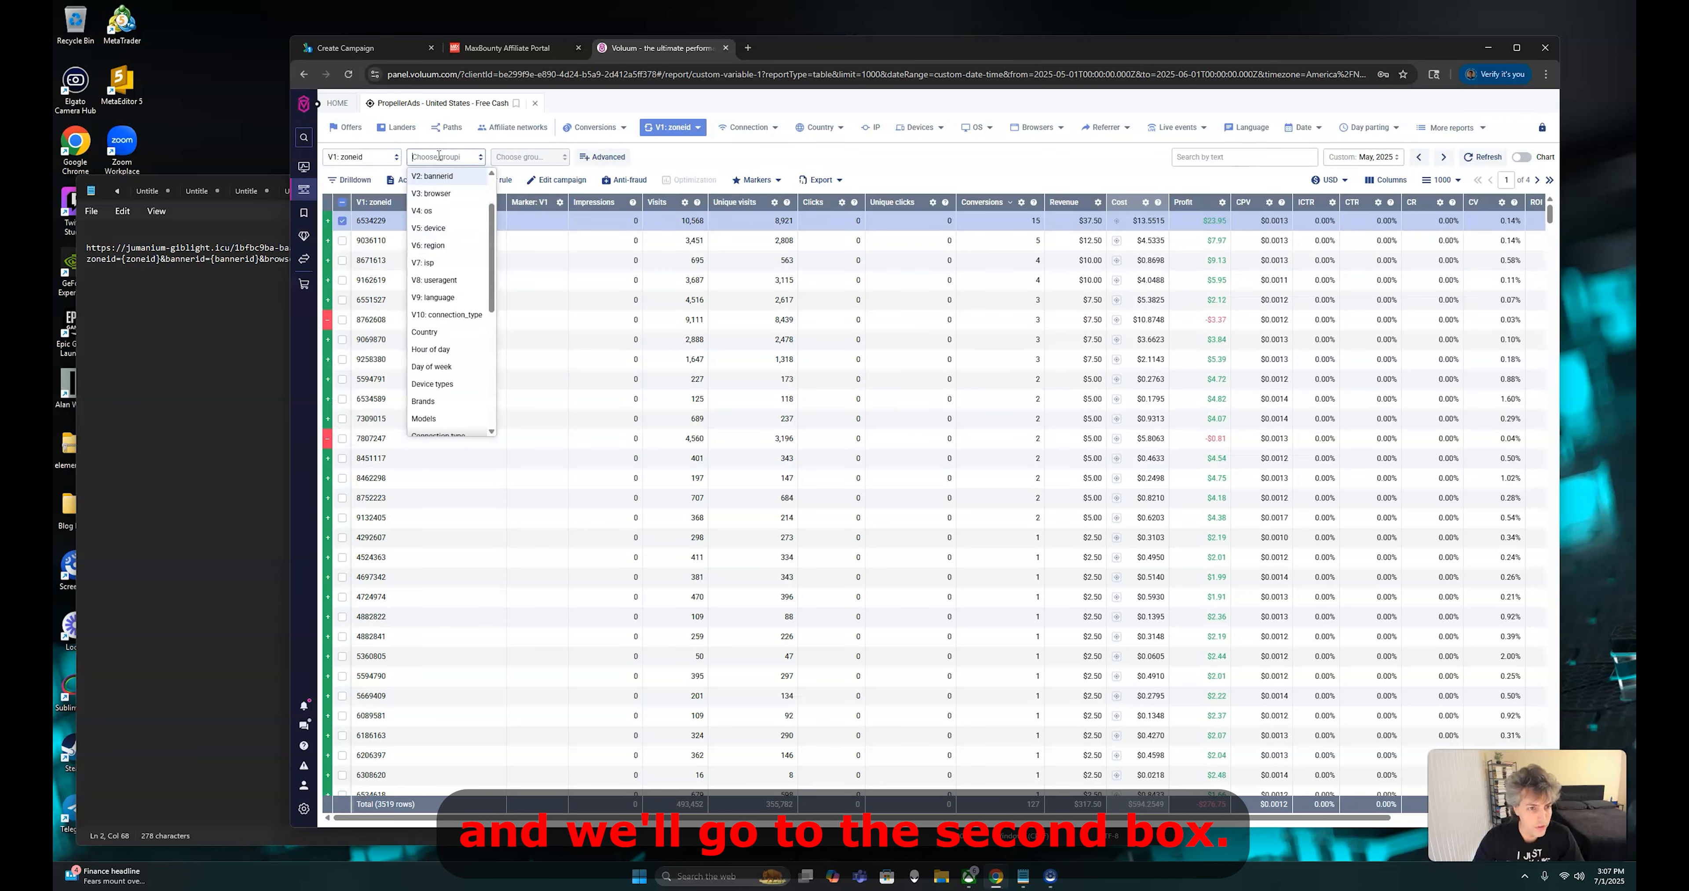
scroll(477, 245, "up", 1)
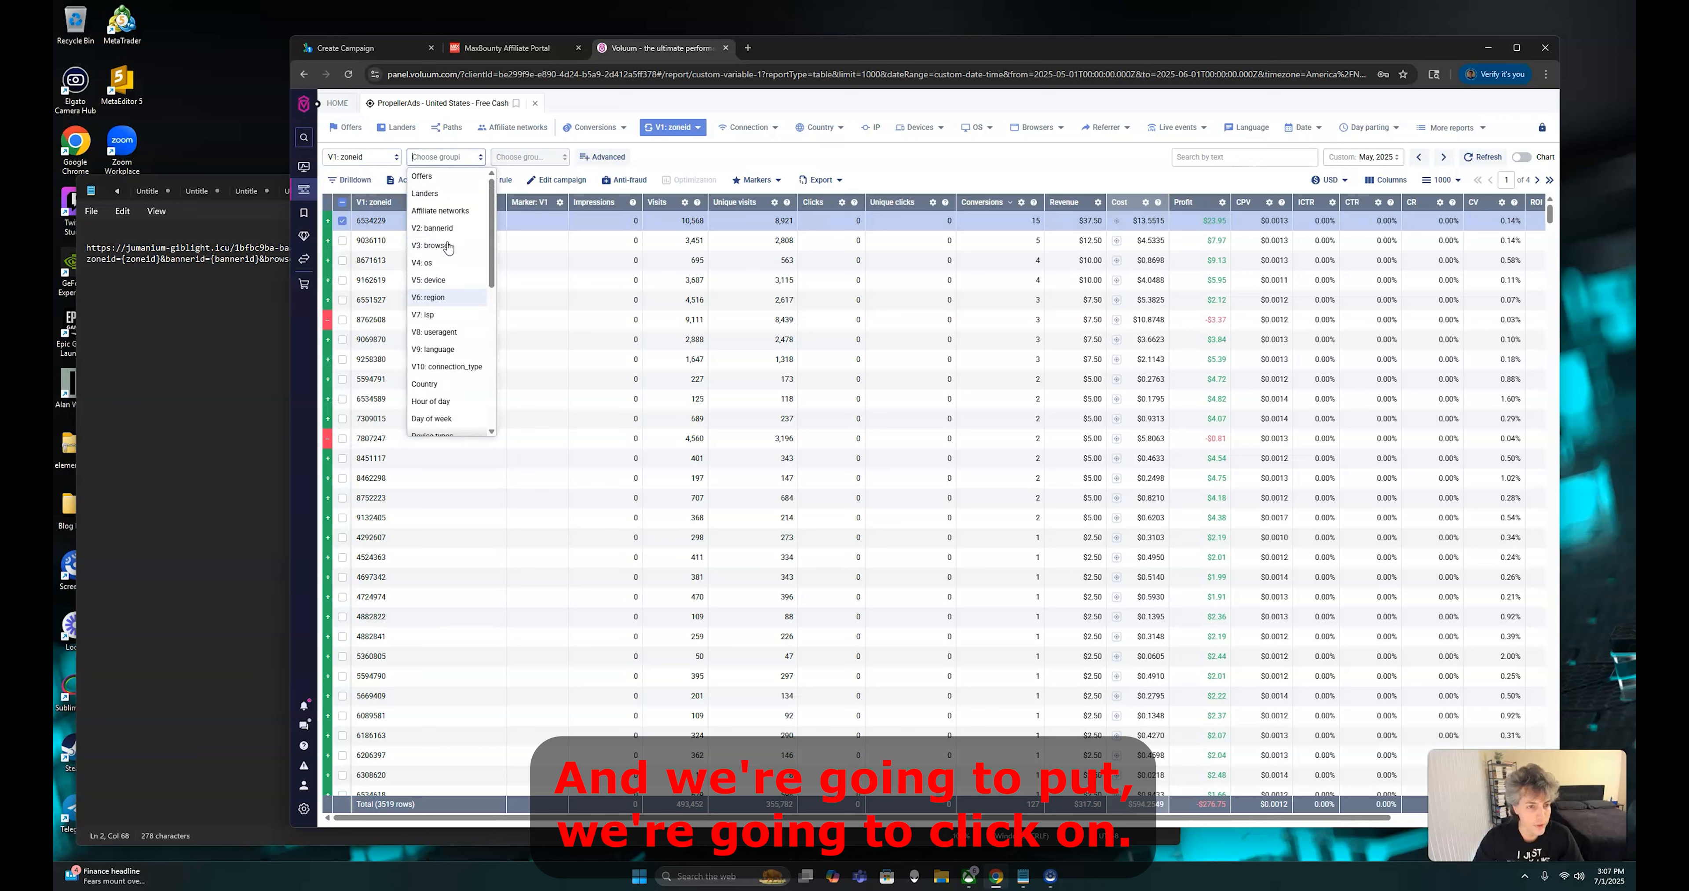
scroll(450, 355, "down", 6)
scroll(450, 355, "up", 1)
left_click(452, 353)
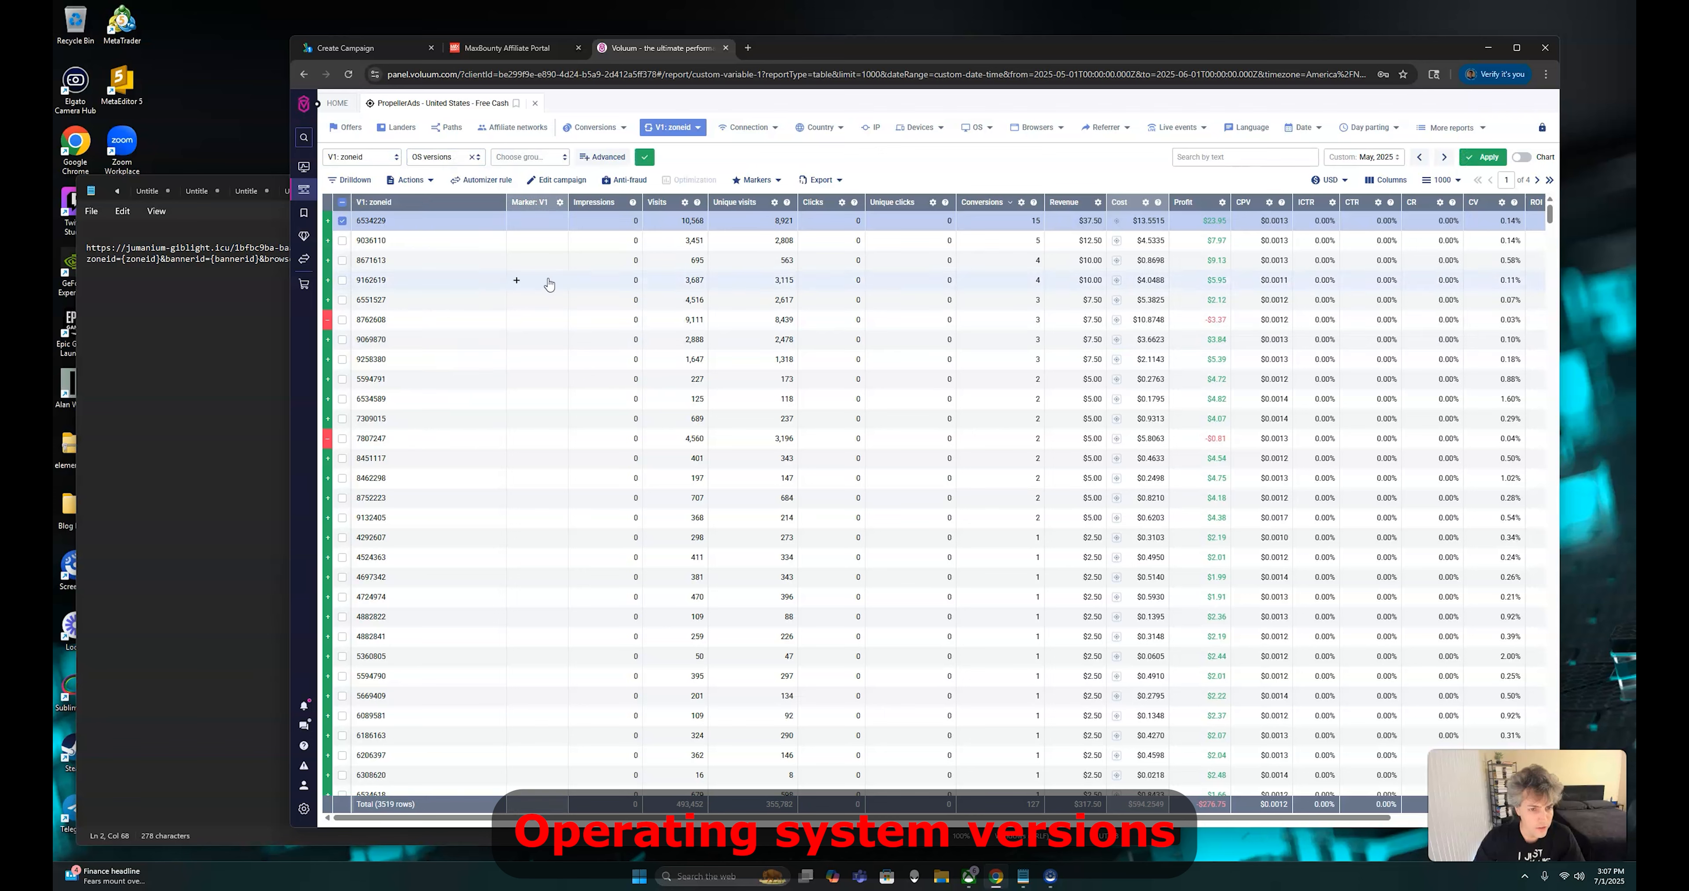
left_click(644, 158)
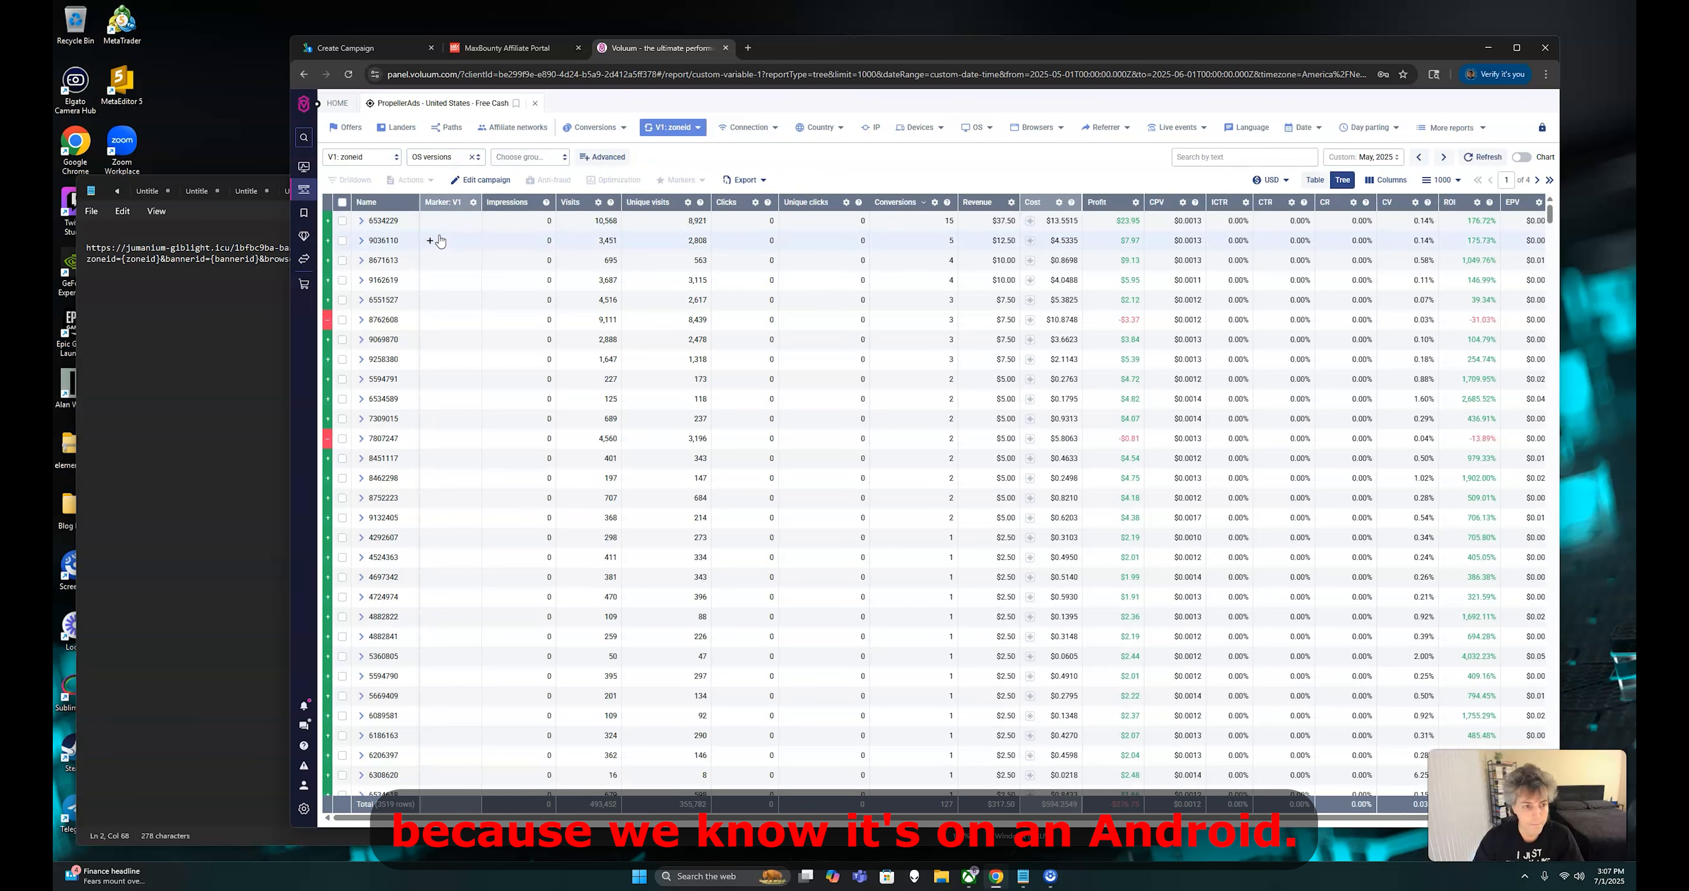
left_click(363, 222)
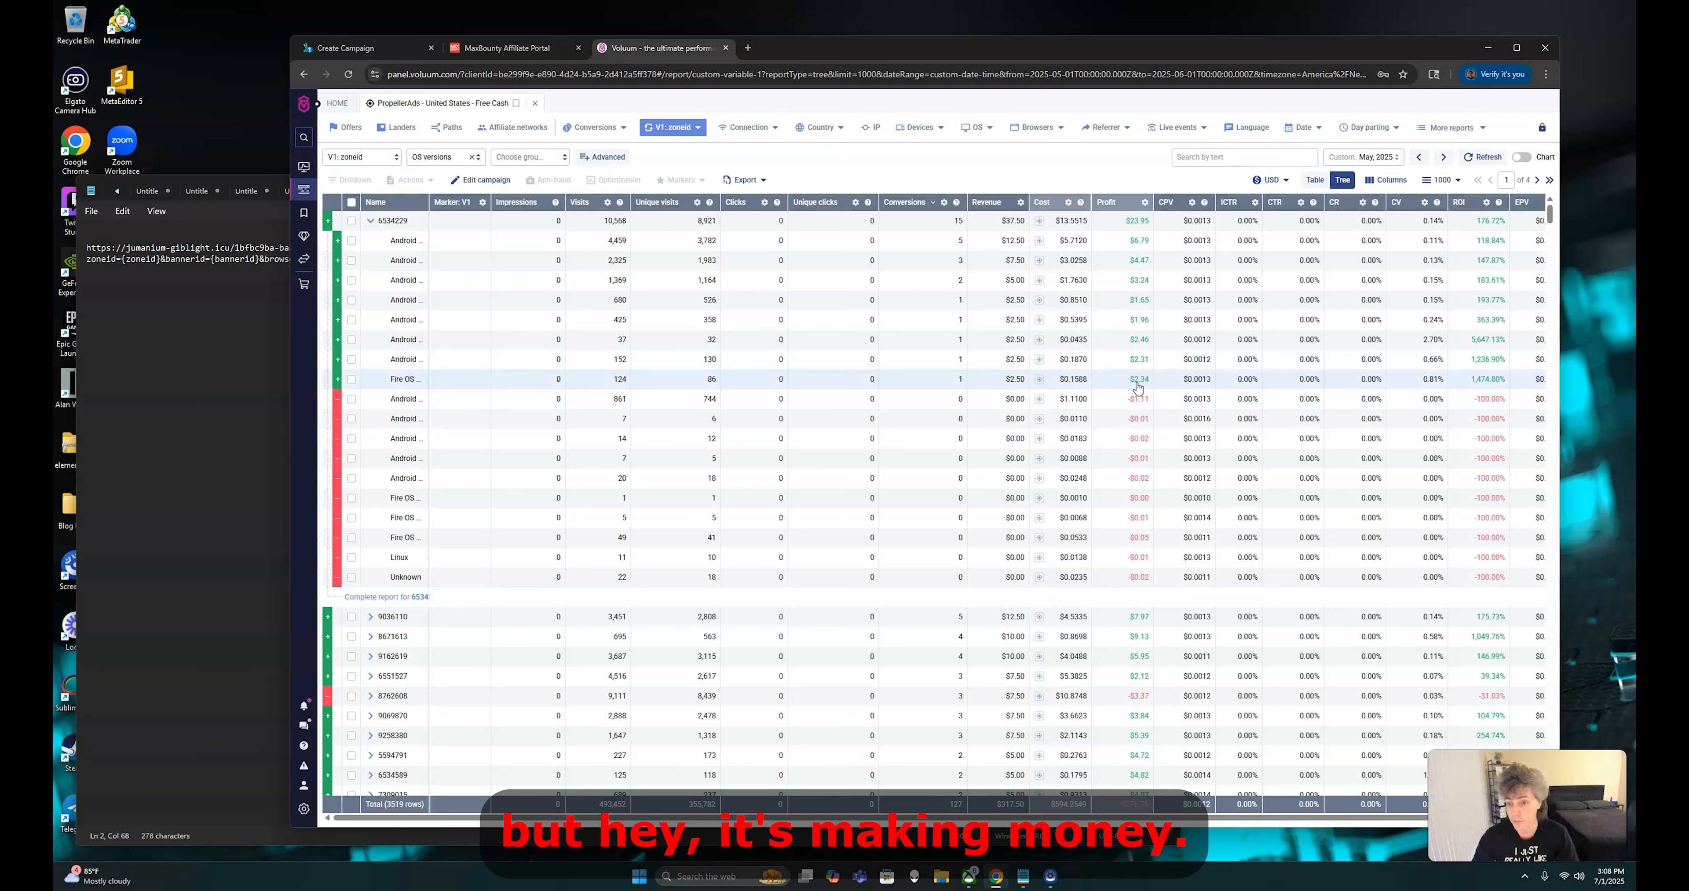
Return to the PropellerAds campaign and look through the available OS version and browser targeting options
left_click(386, 50)
left_click(527, 404)
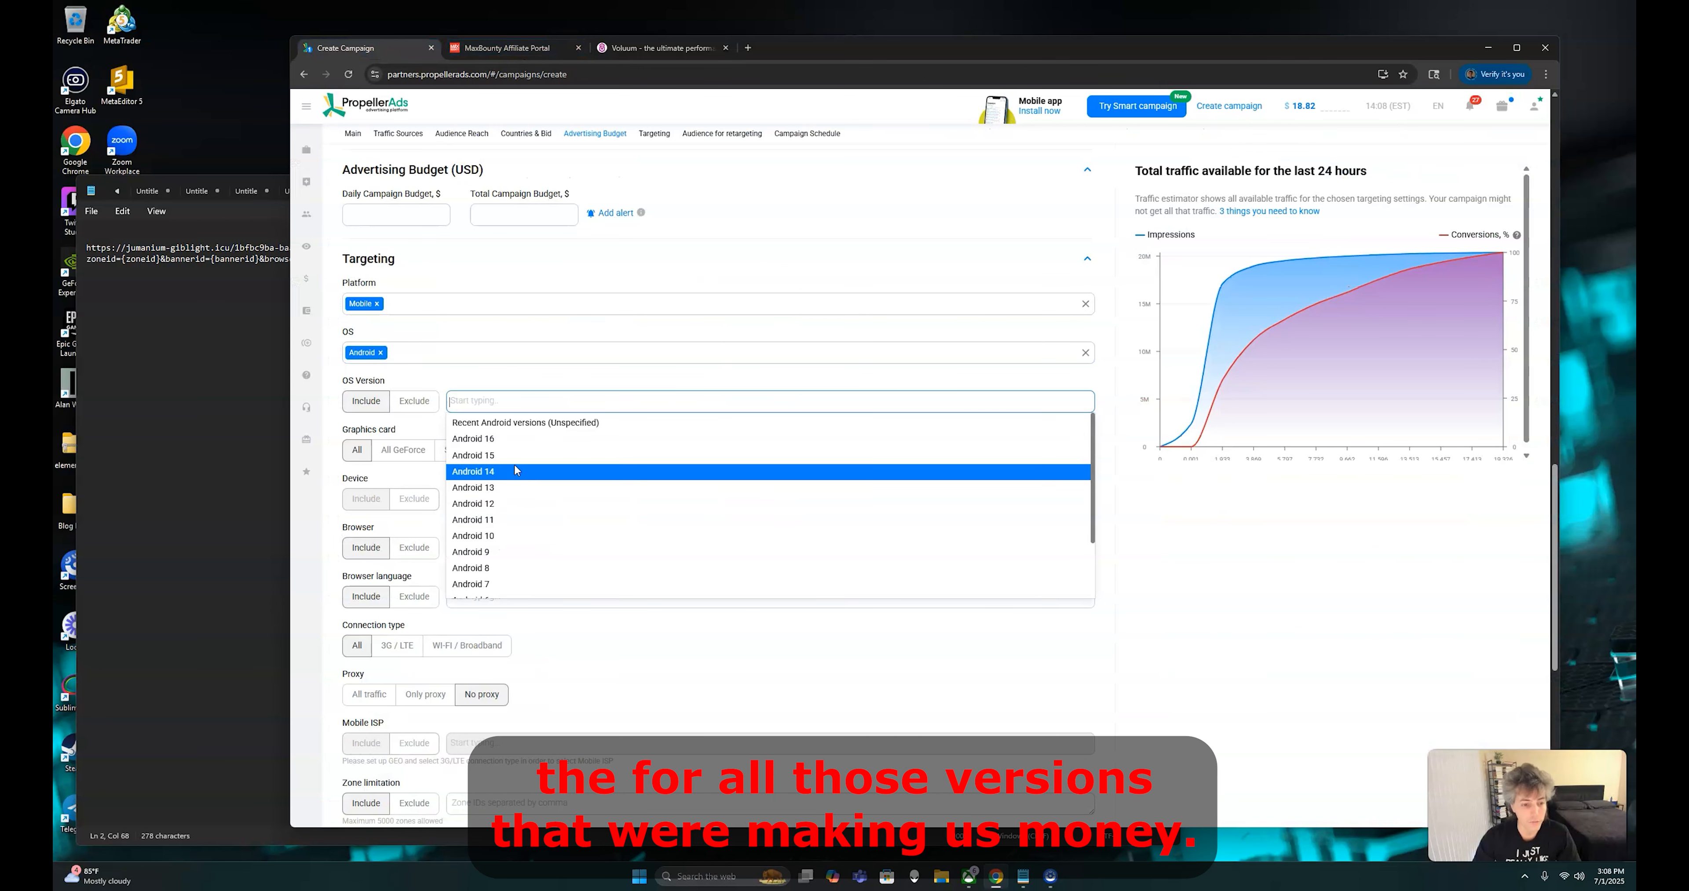
left_click(631, 373)
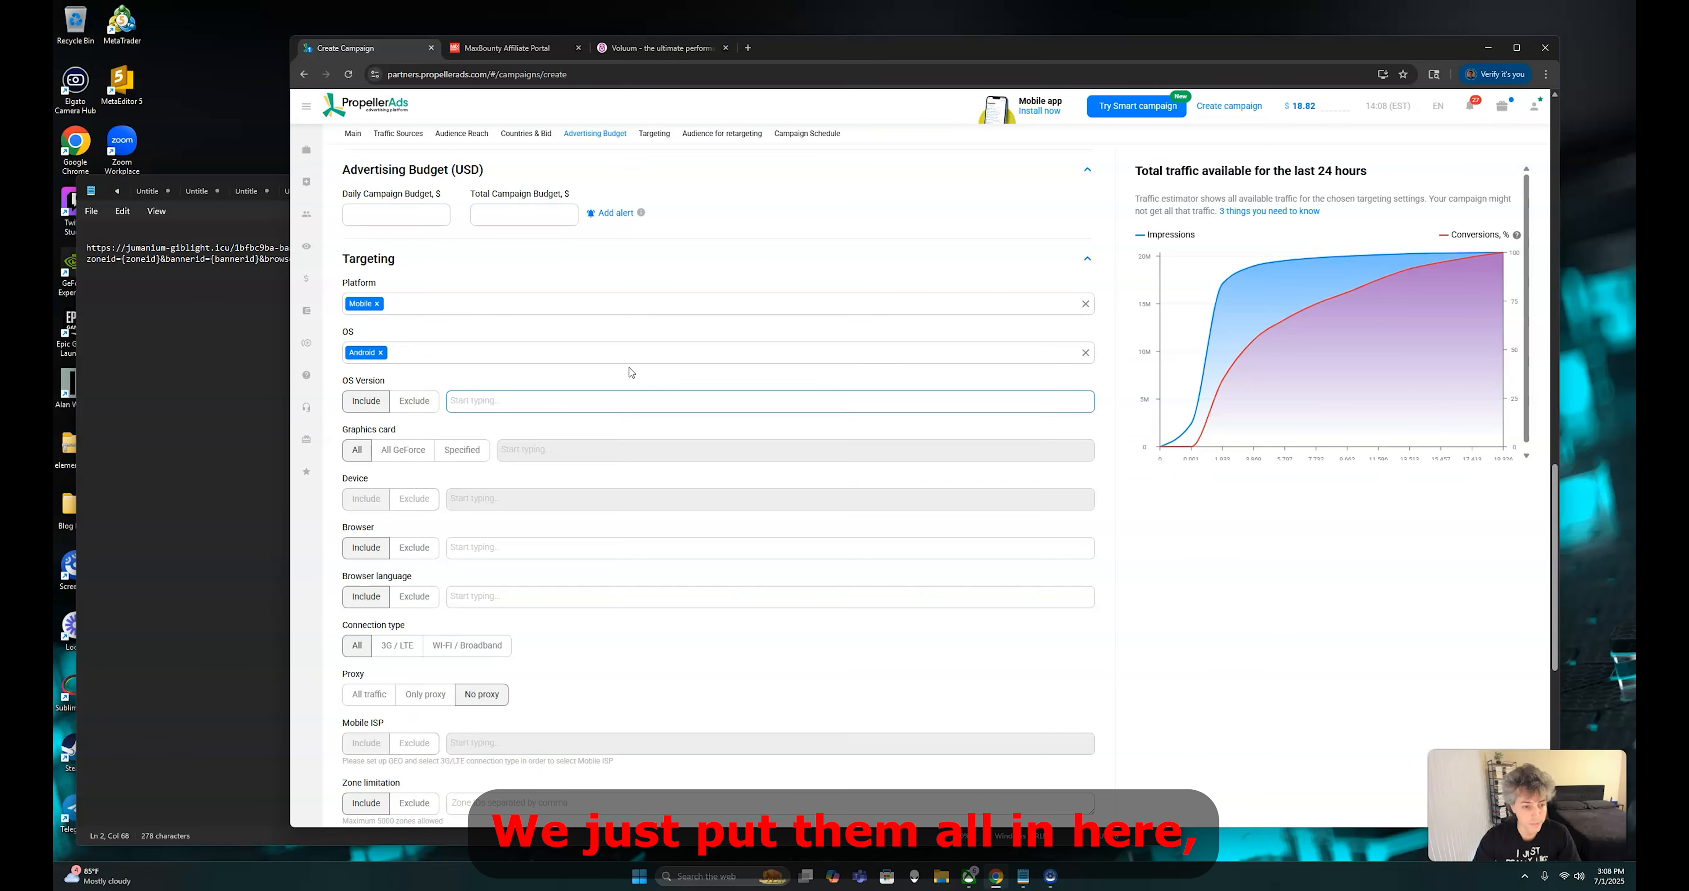
left_click(500, 550)
scroll(498, 603, "down", 3)
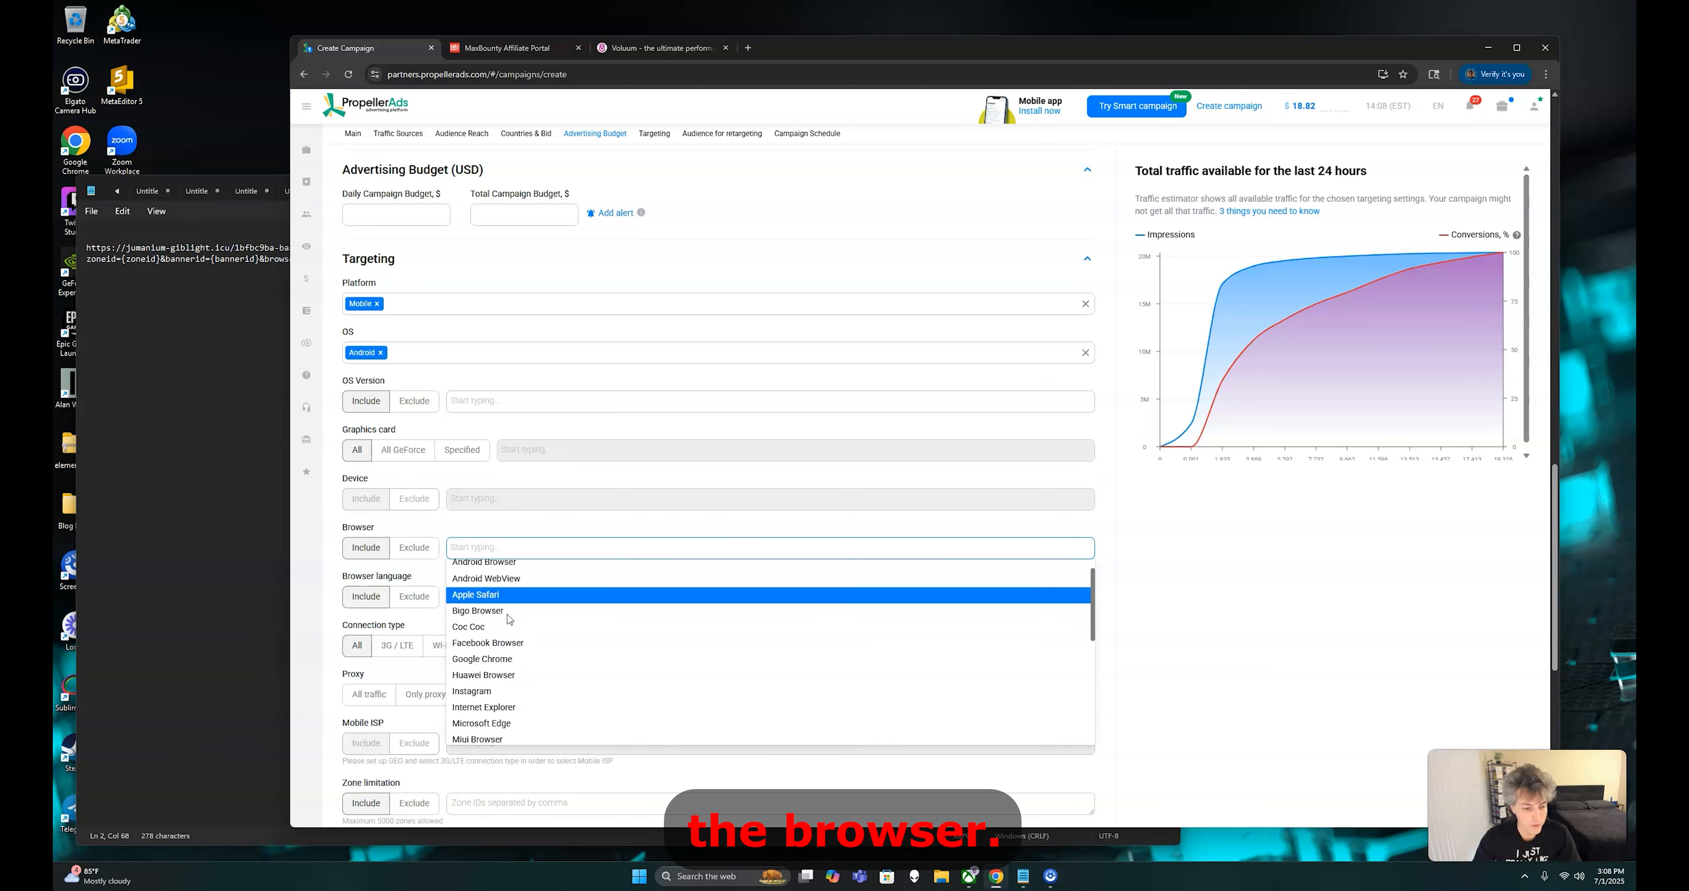
Switch back to the Voluum report and add V3: browser as the third grouping level after OS versions
left_click(632, 47)
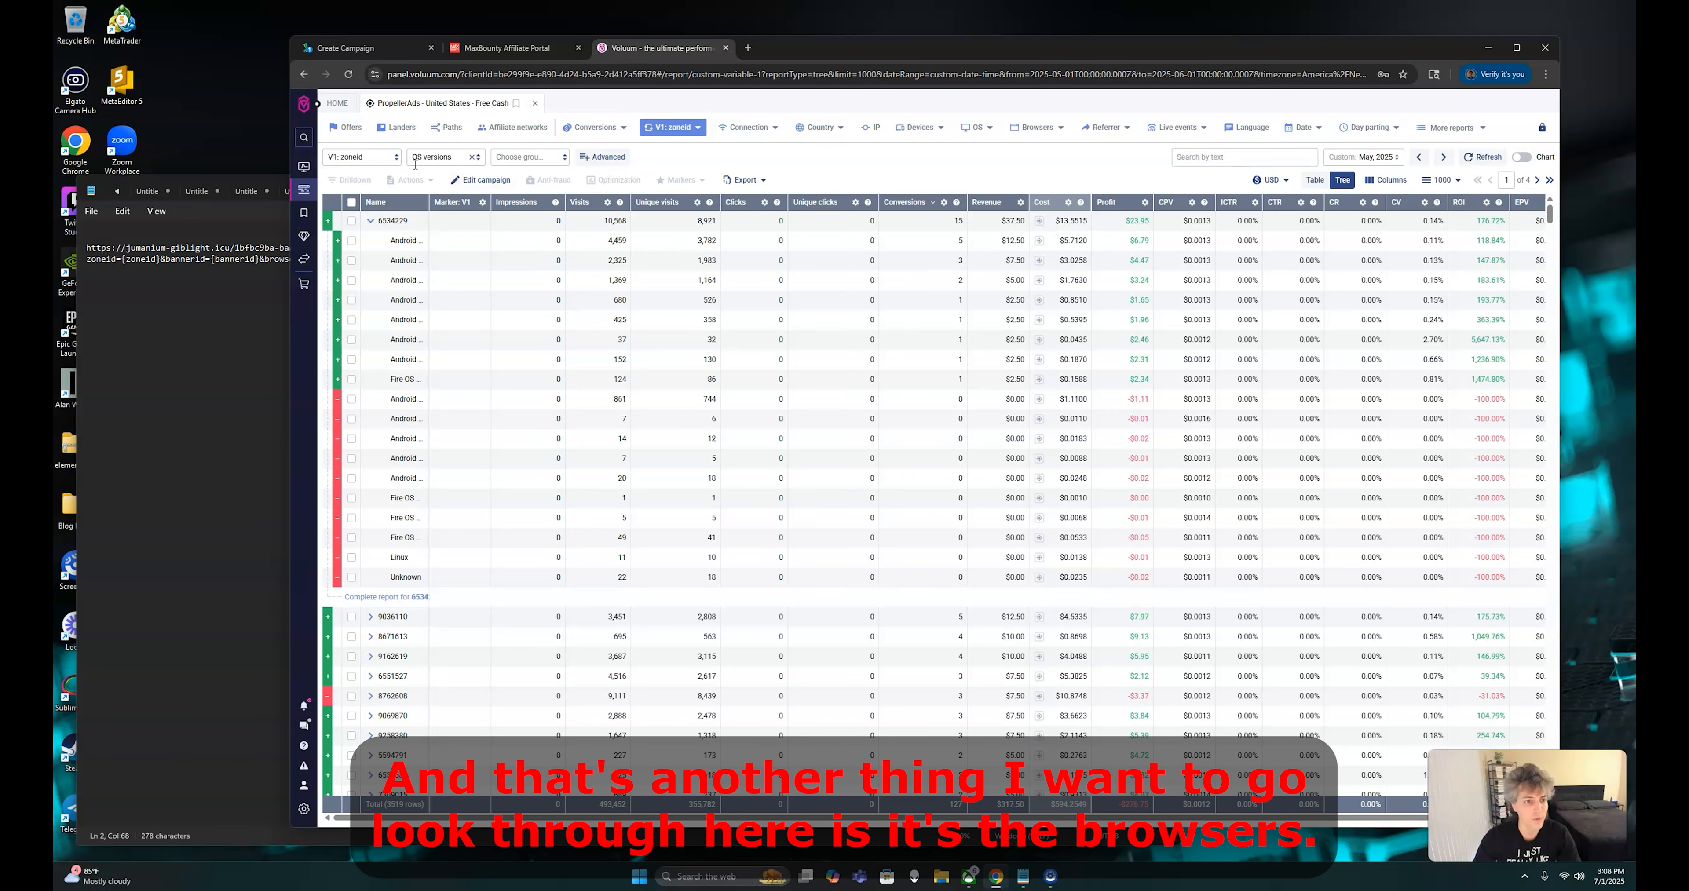
left_click(437, 158)
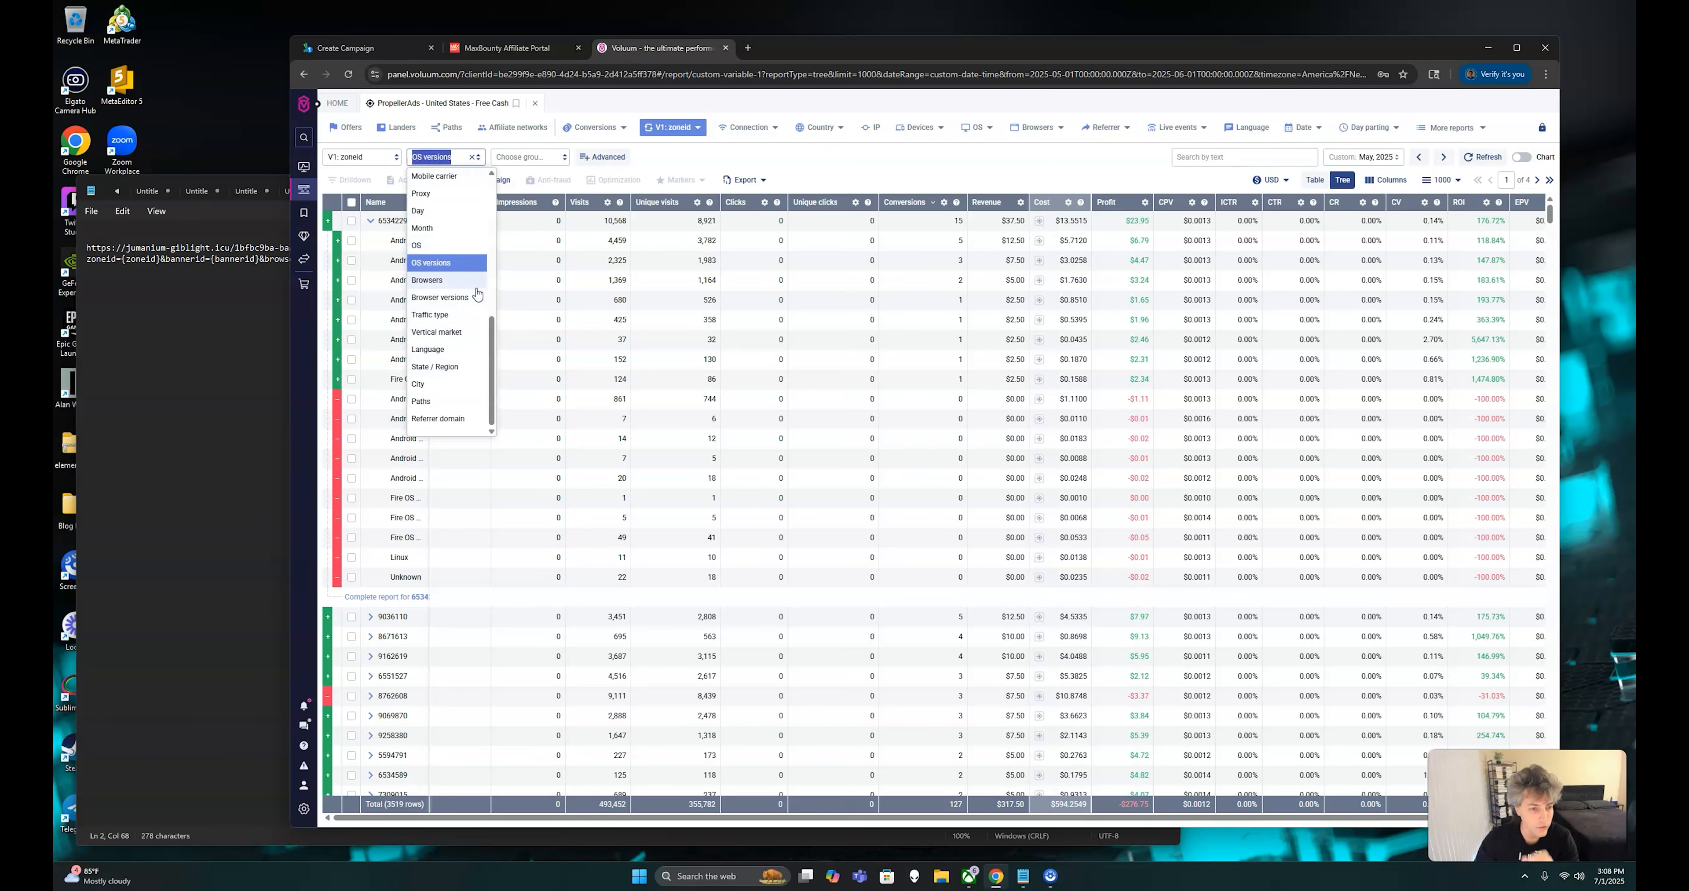
left_click(559, 159)
scroll(550, 331, "down", 1)
scroll(549, 331, "down", 3)
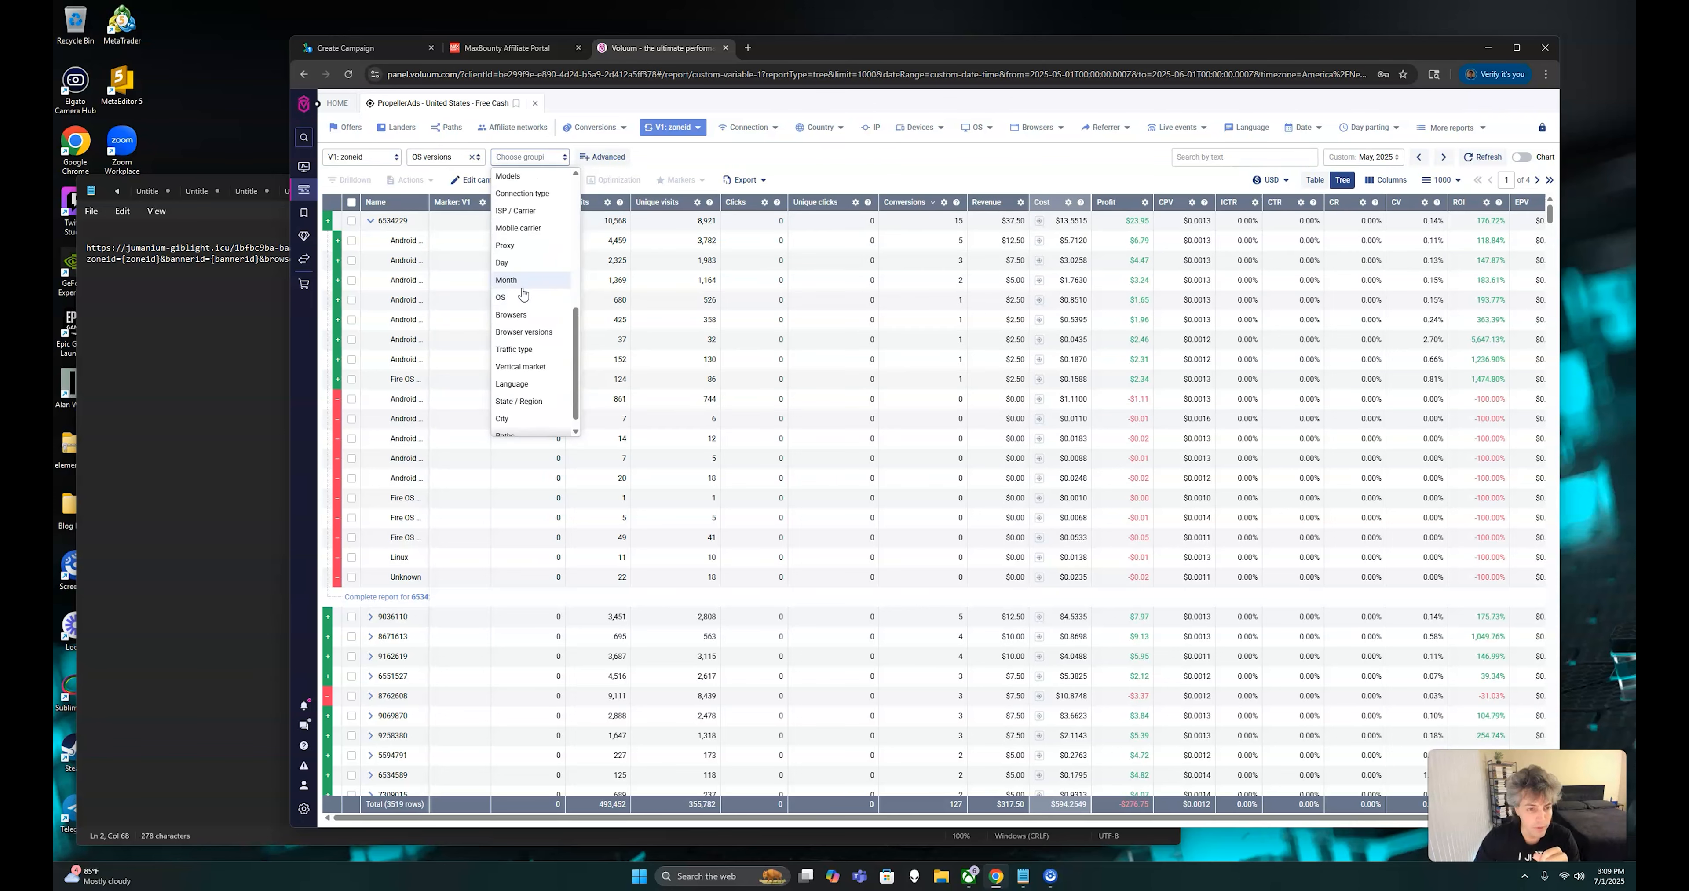
scroll(520, 308, "up", 5)
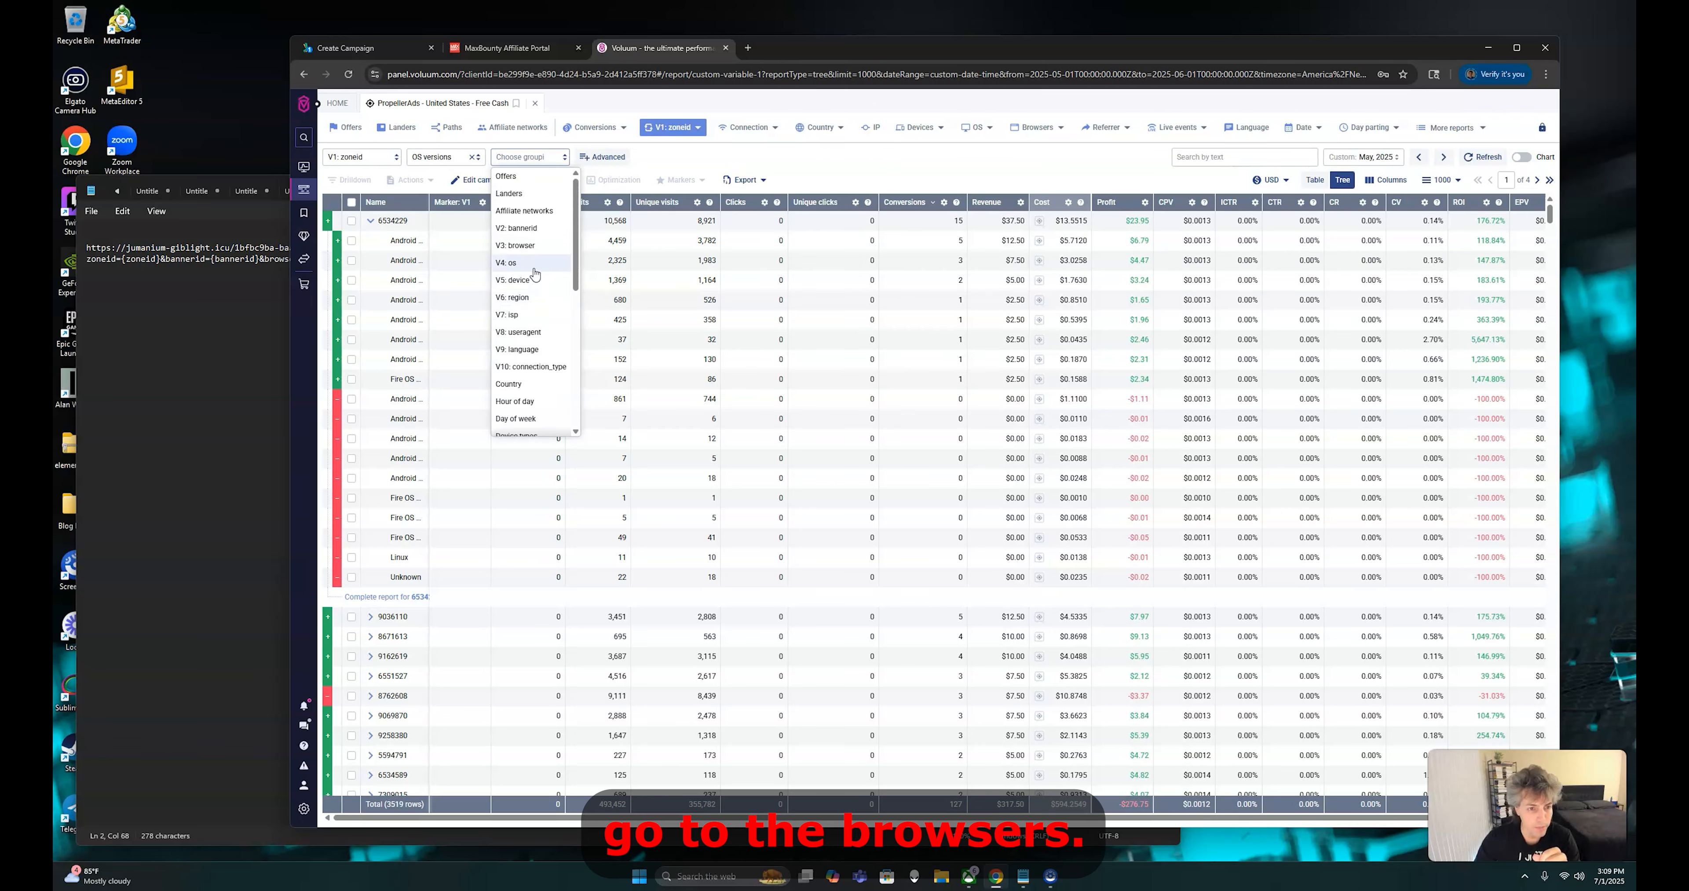
left_click(515, 245)
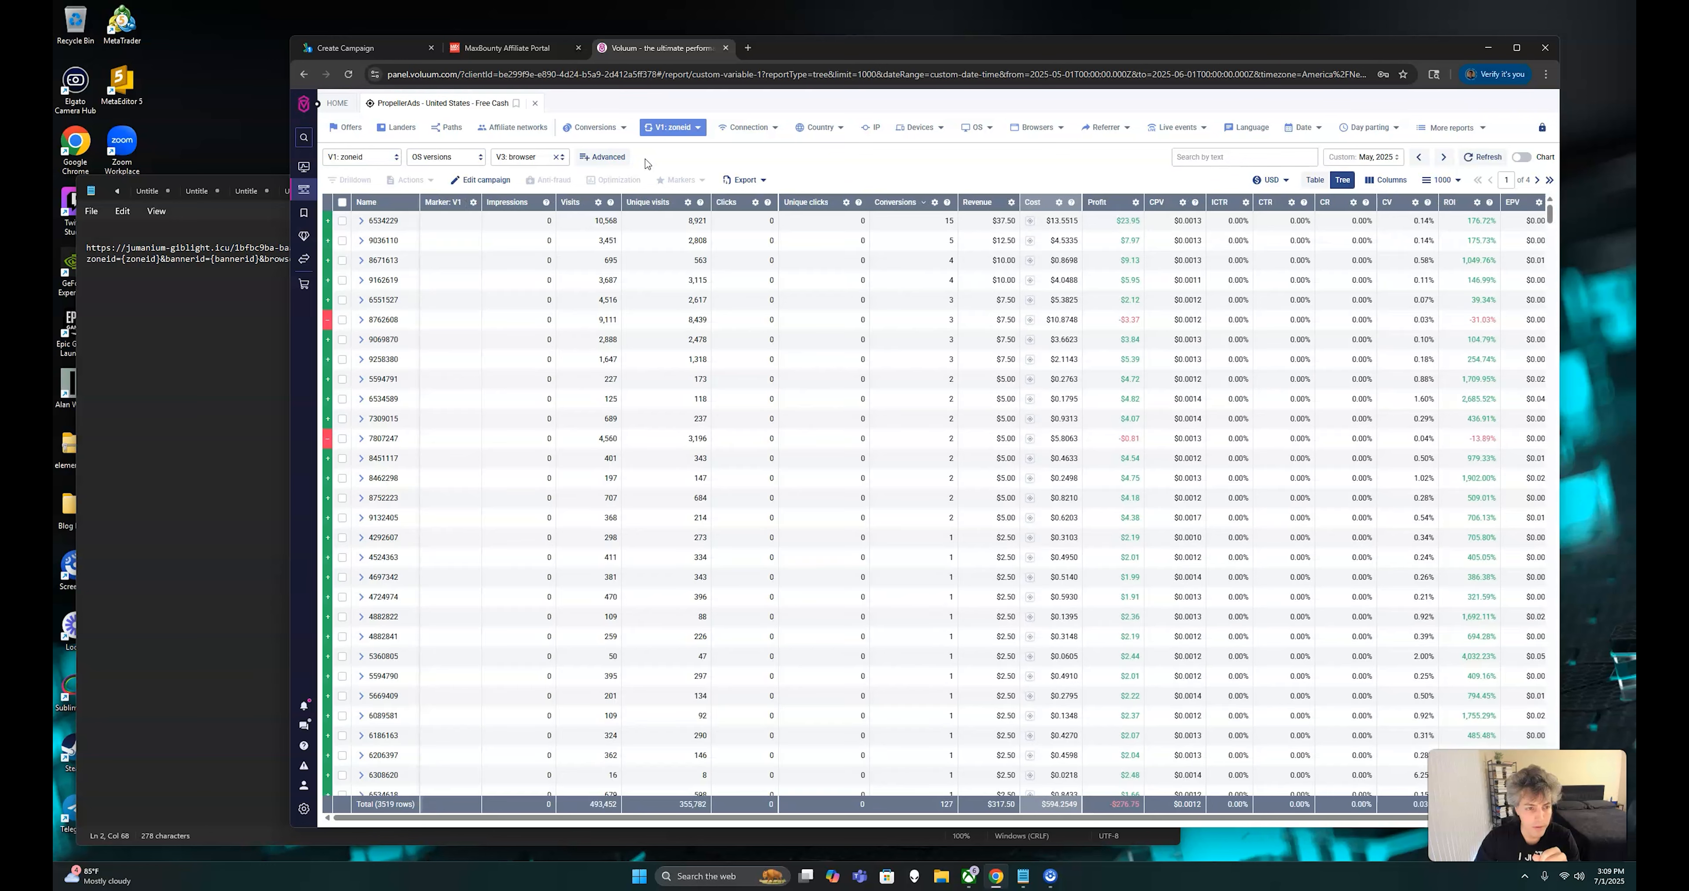
Expand zone 6534229 and examine the browser breakdown of its profitable Android versions one after another
left_click(361, 221)
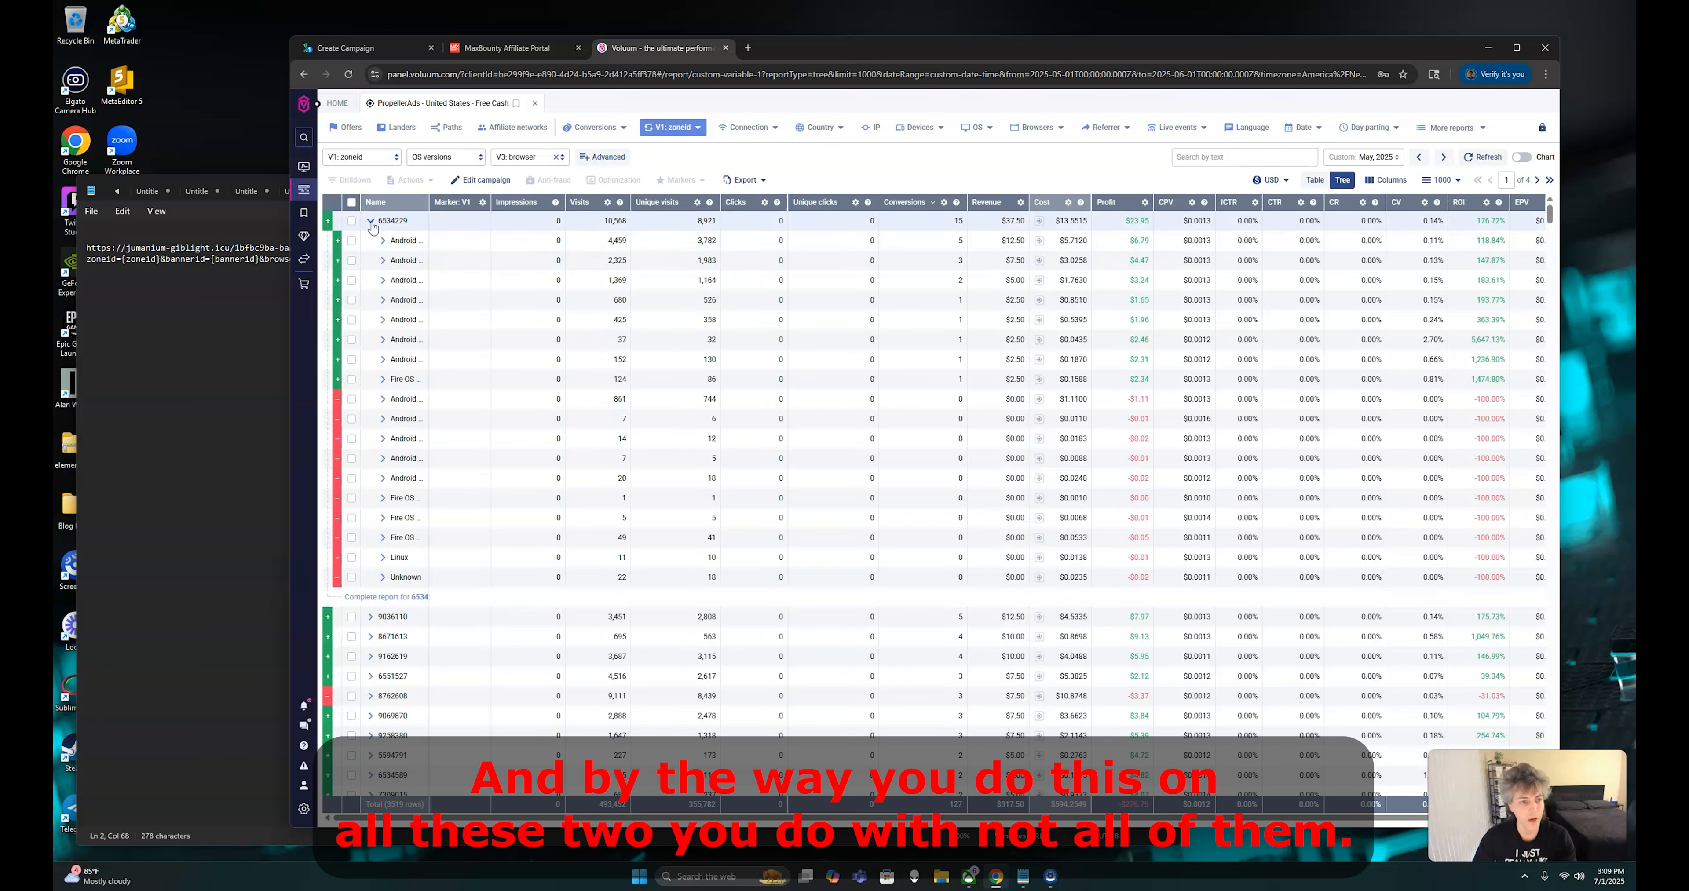
left_click(371, 223)
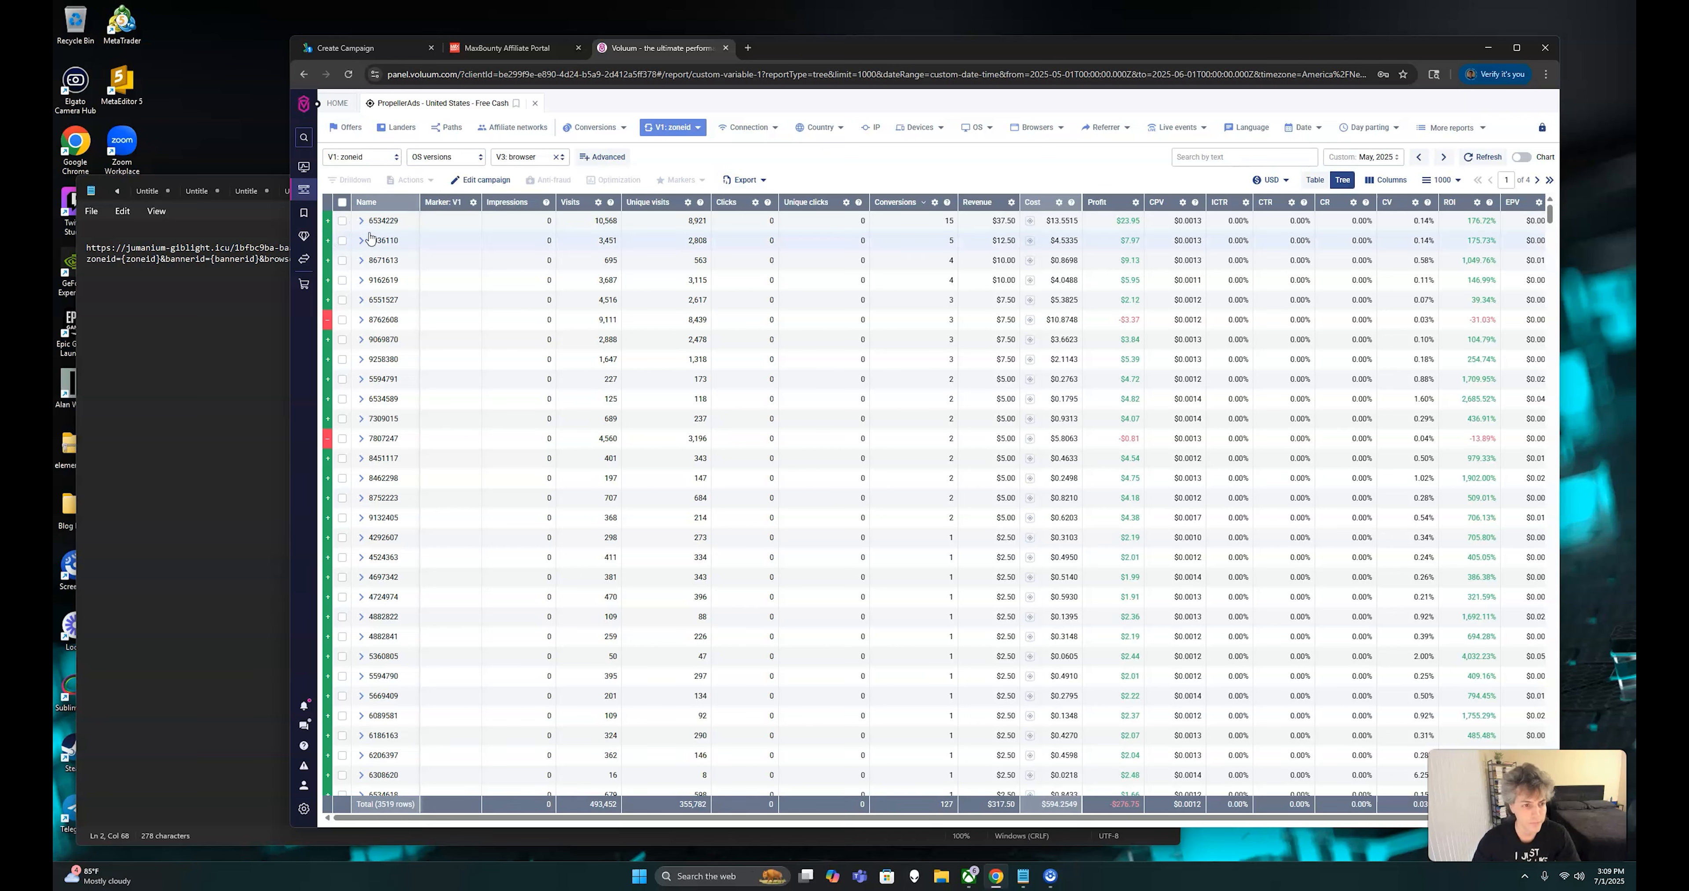
left_click(361, 222)
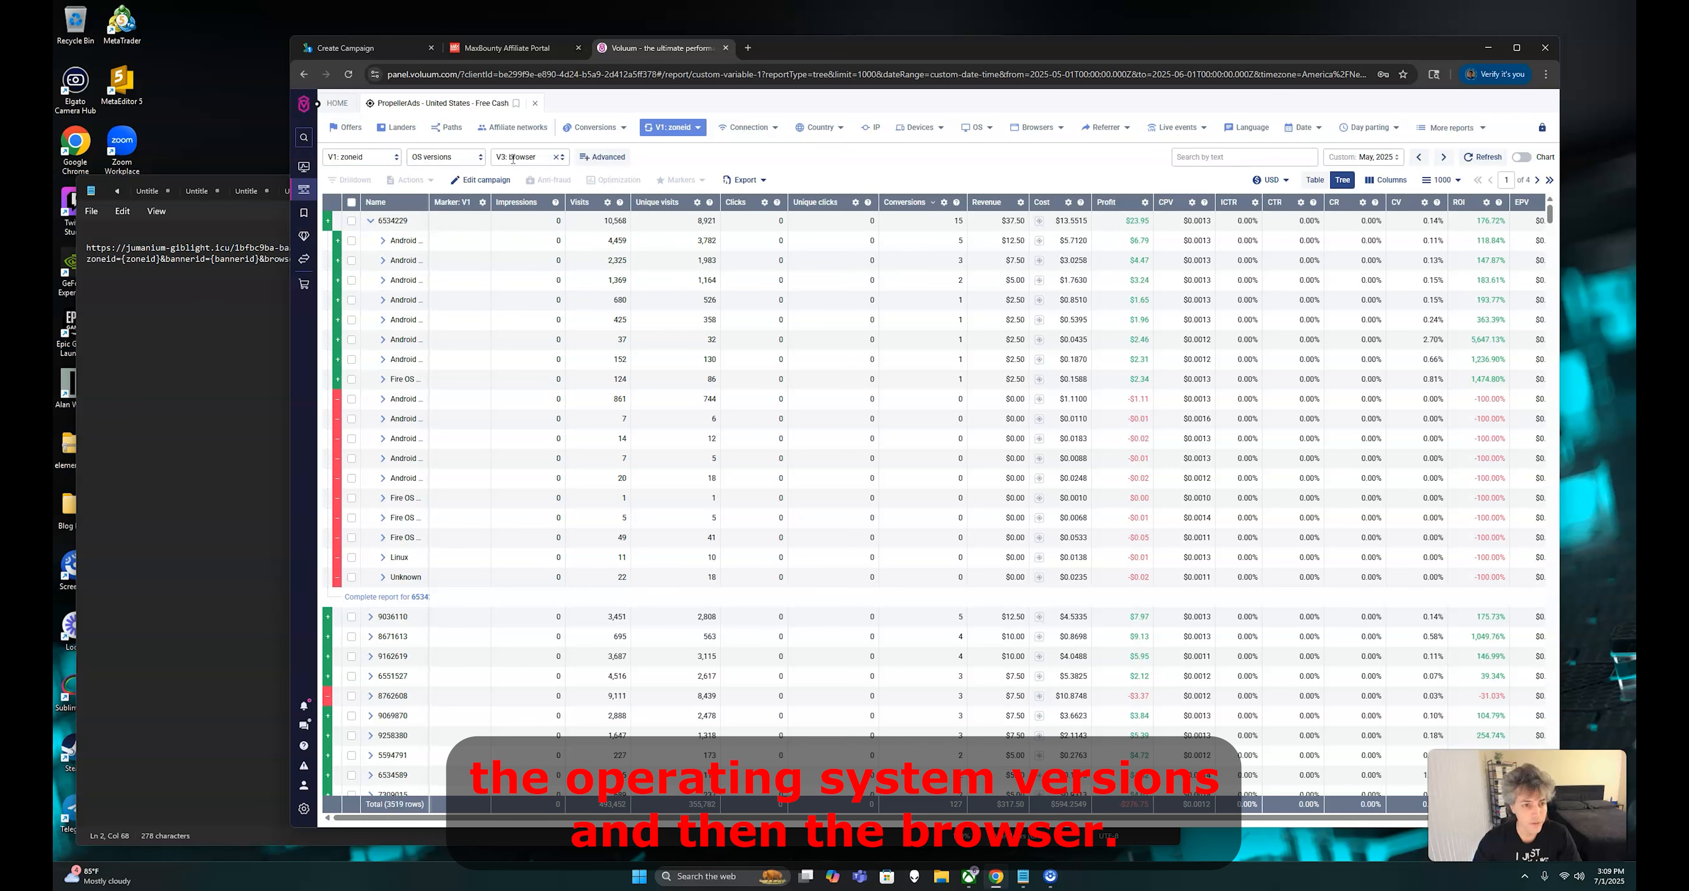
left_click(383, 241)
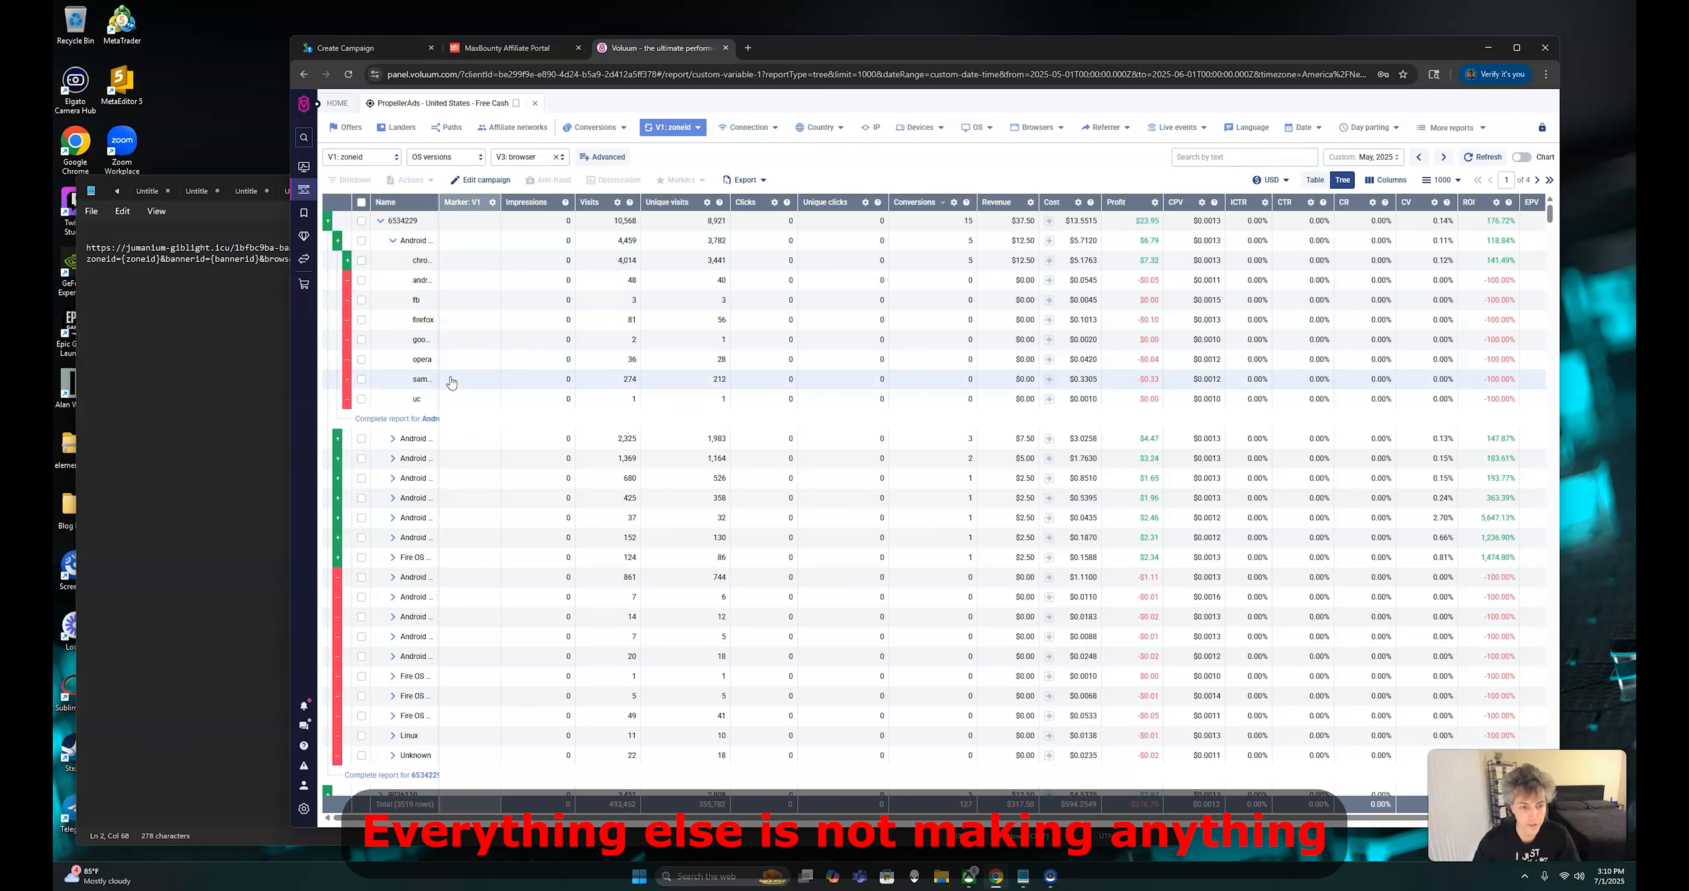
left_click(392, 240)
left_click(383, 260)
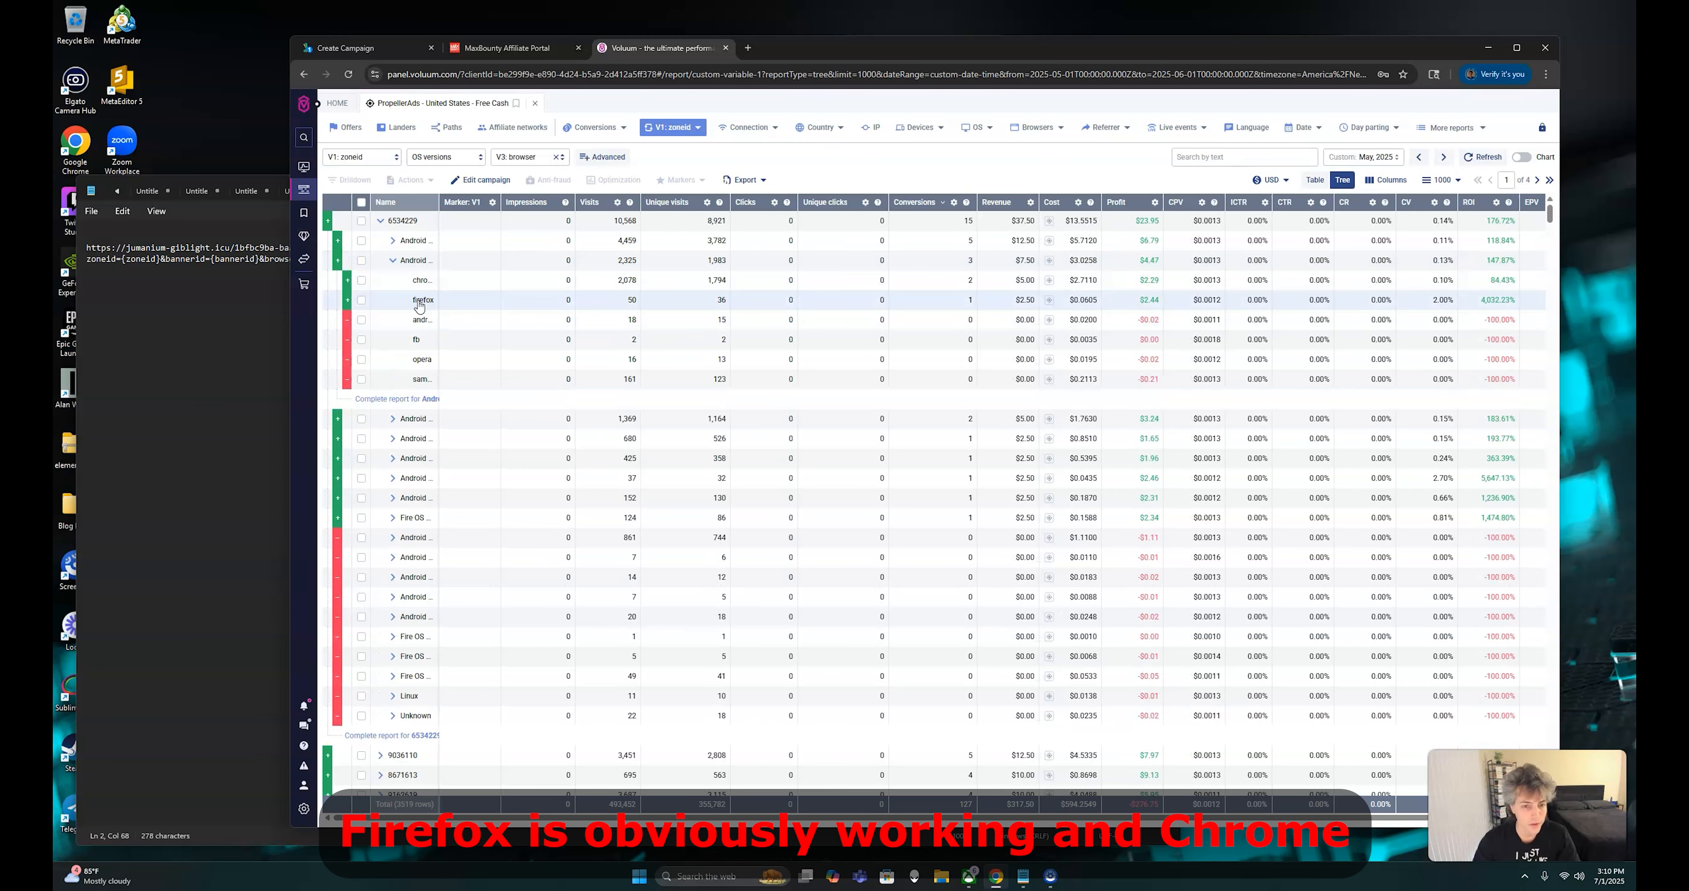
left_click(393, 260)
left_click(384, 280)
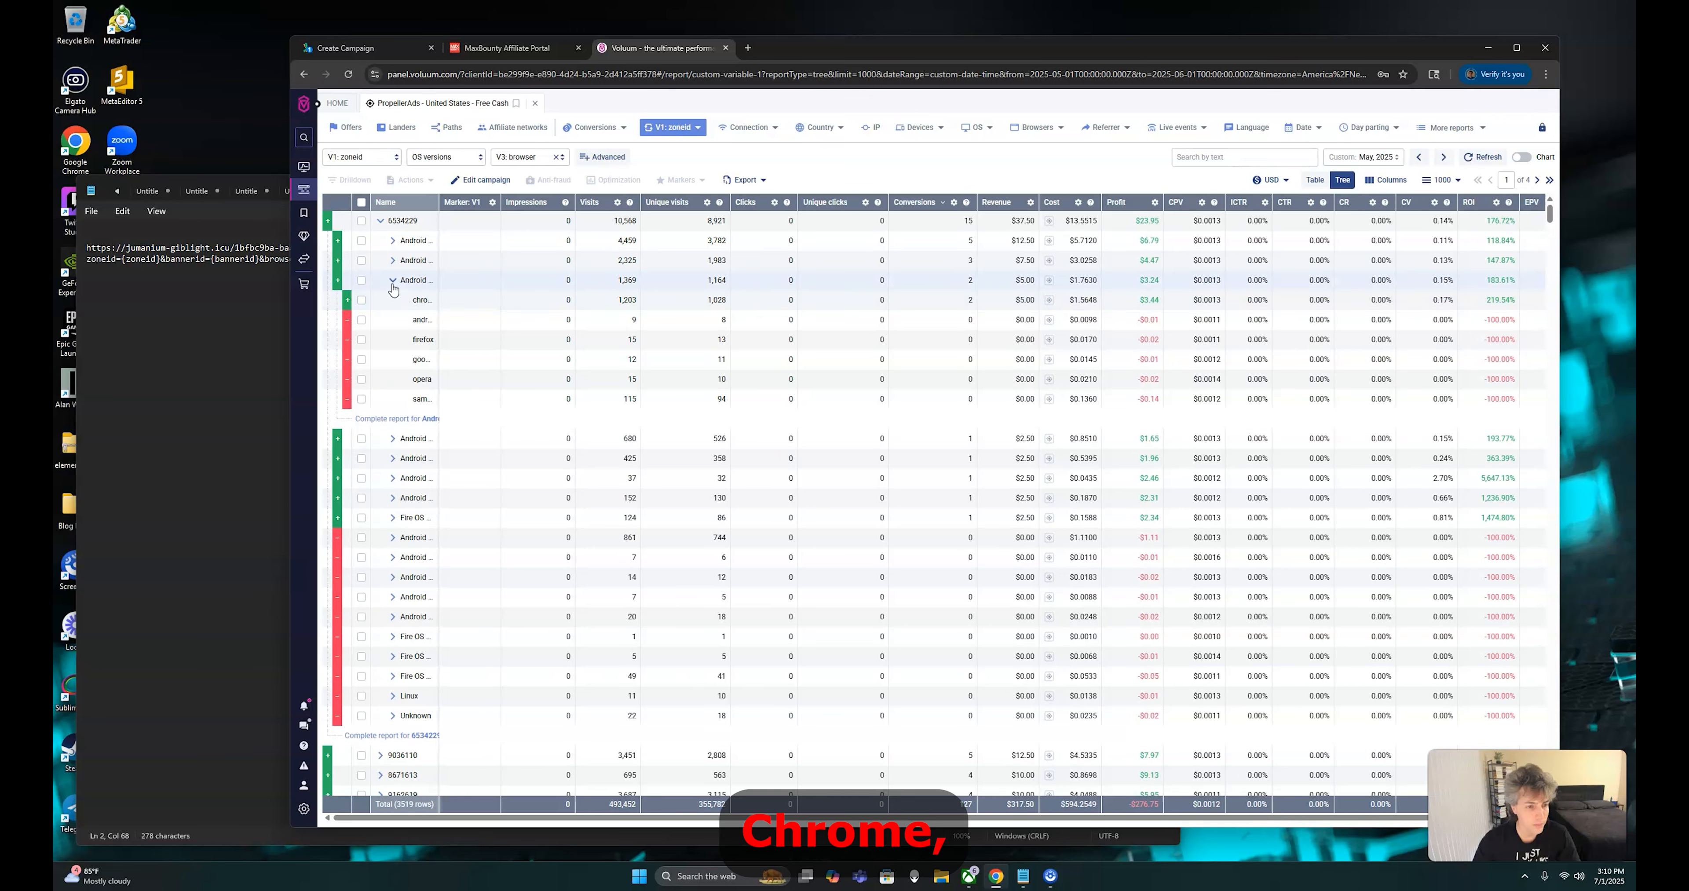
left_click(392, 281)
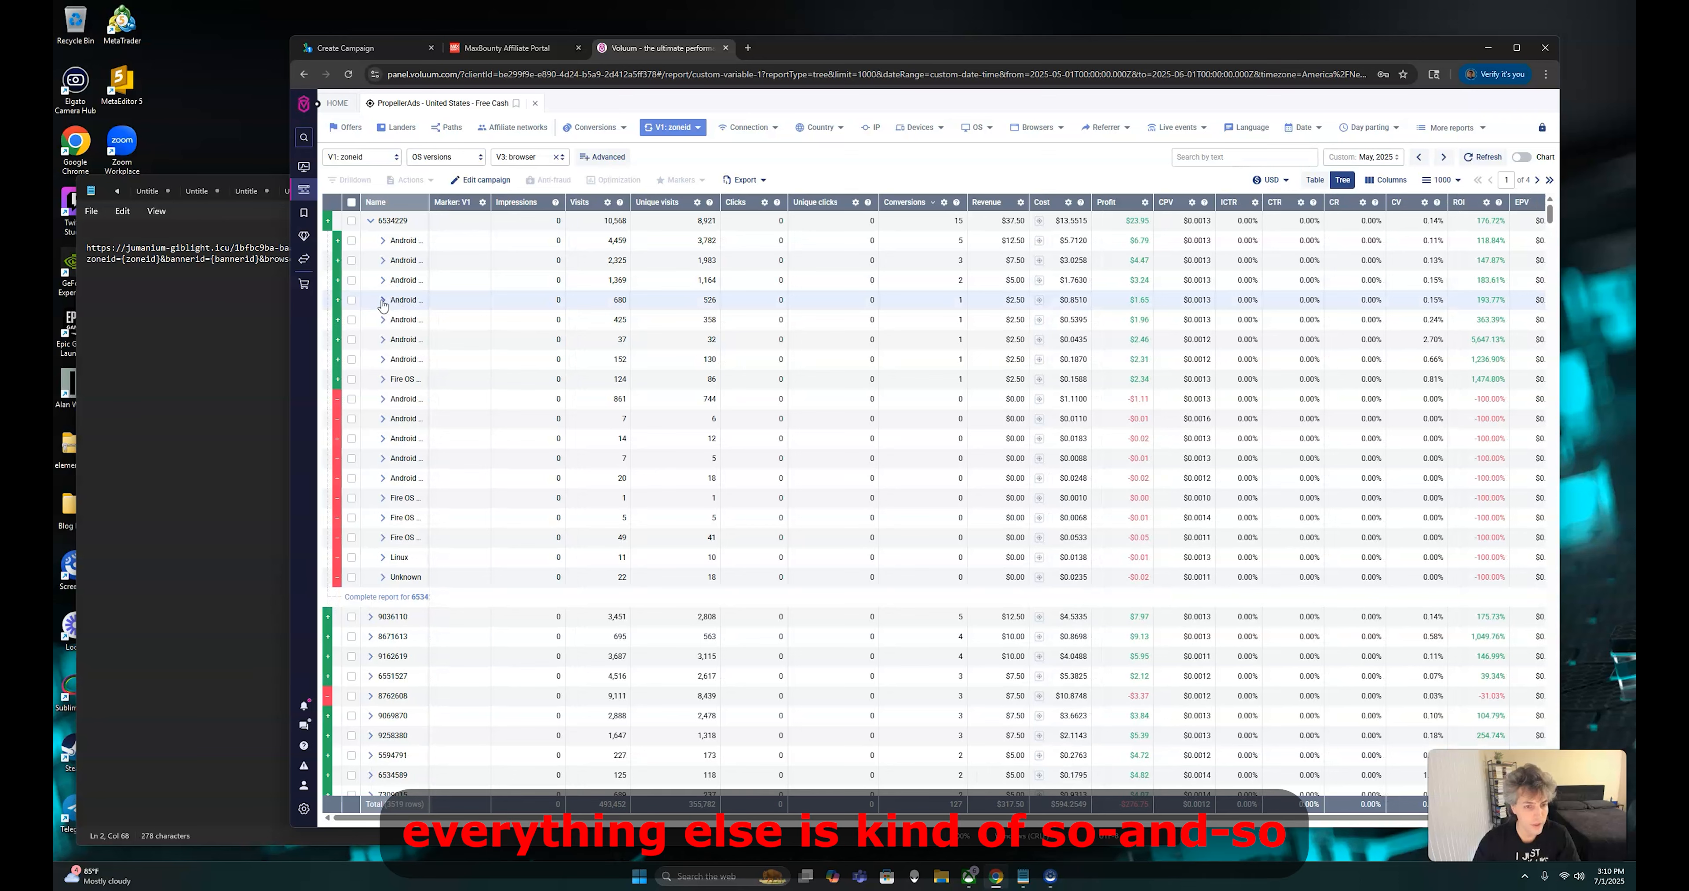
left_click(383, 301)
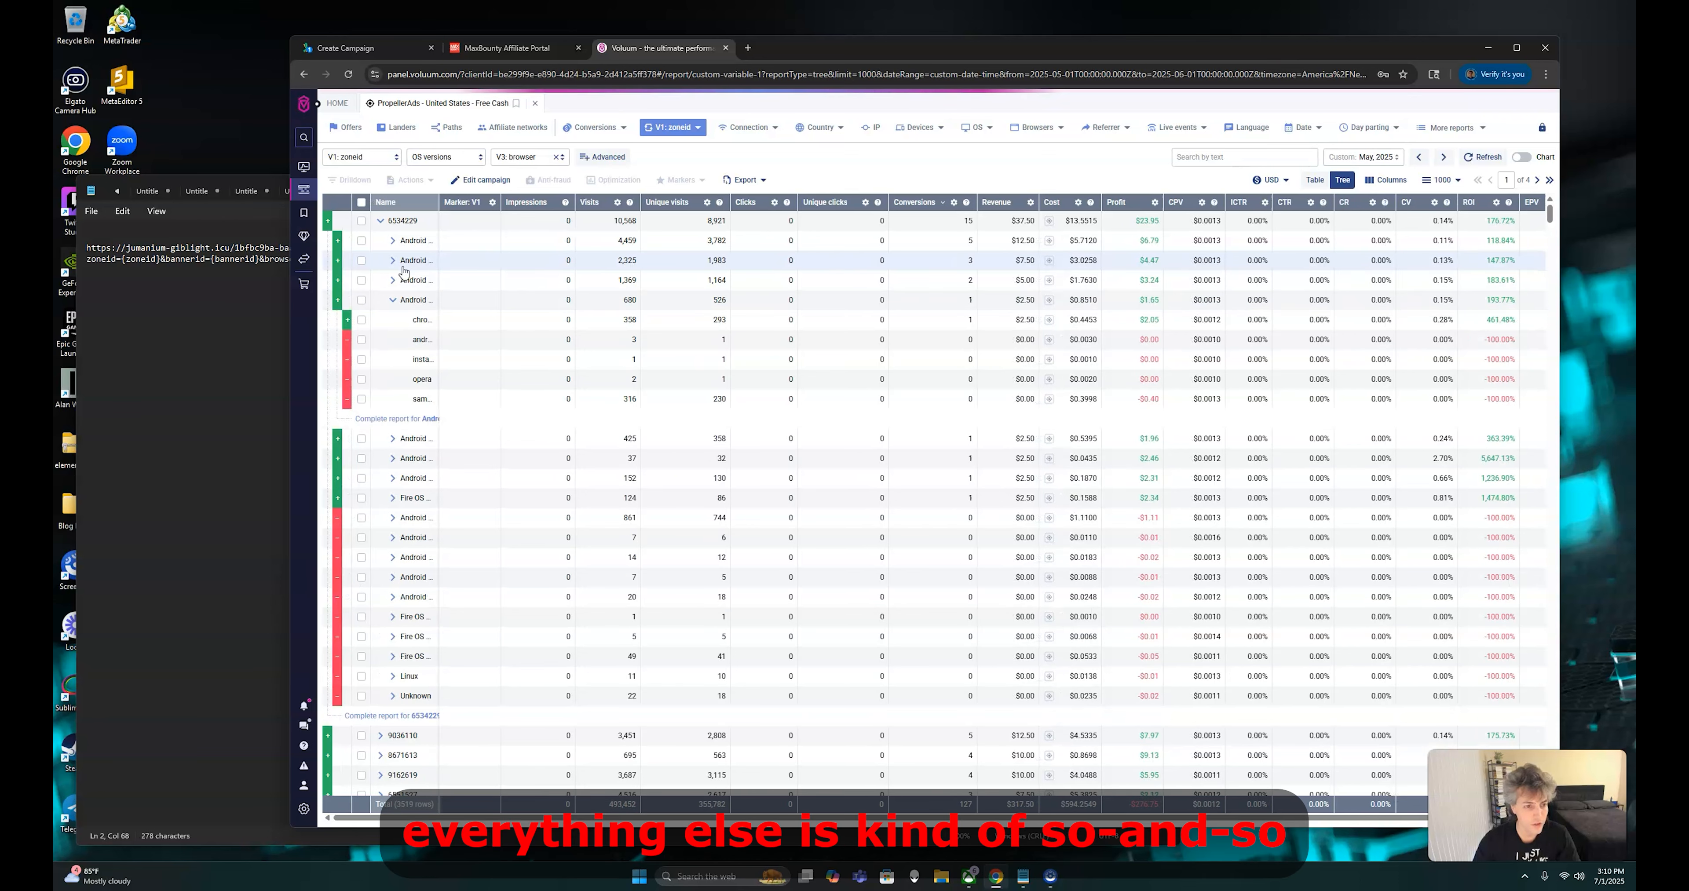
left_click(393, 303)
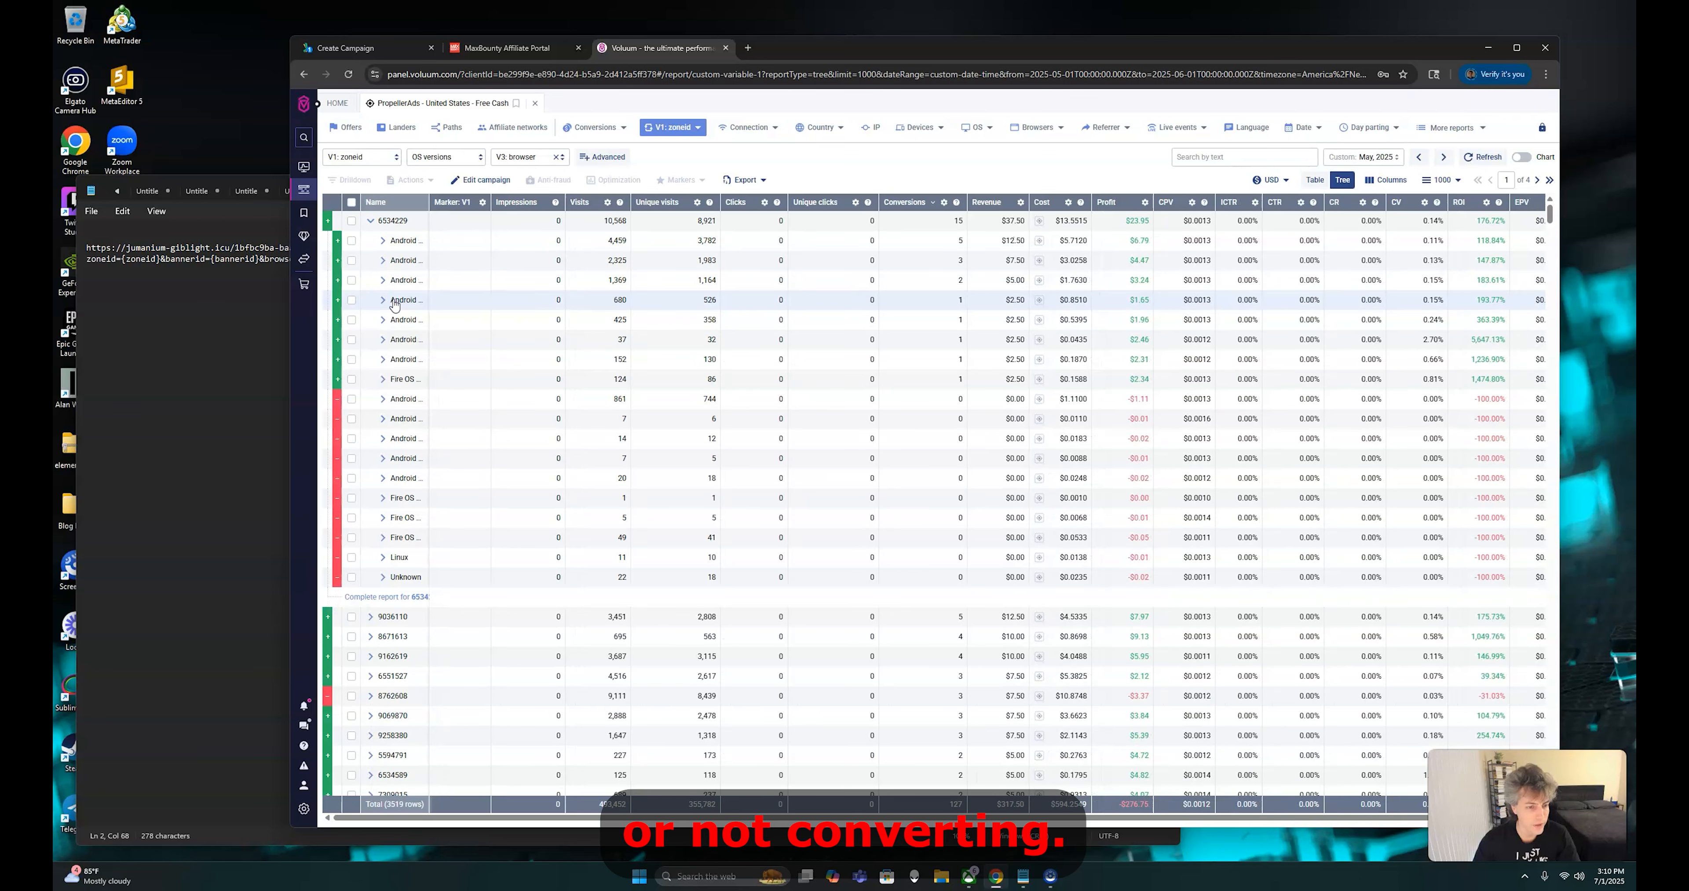
left_click(383, 341)
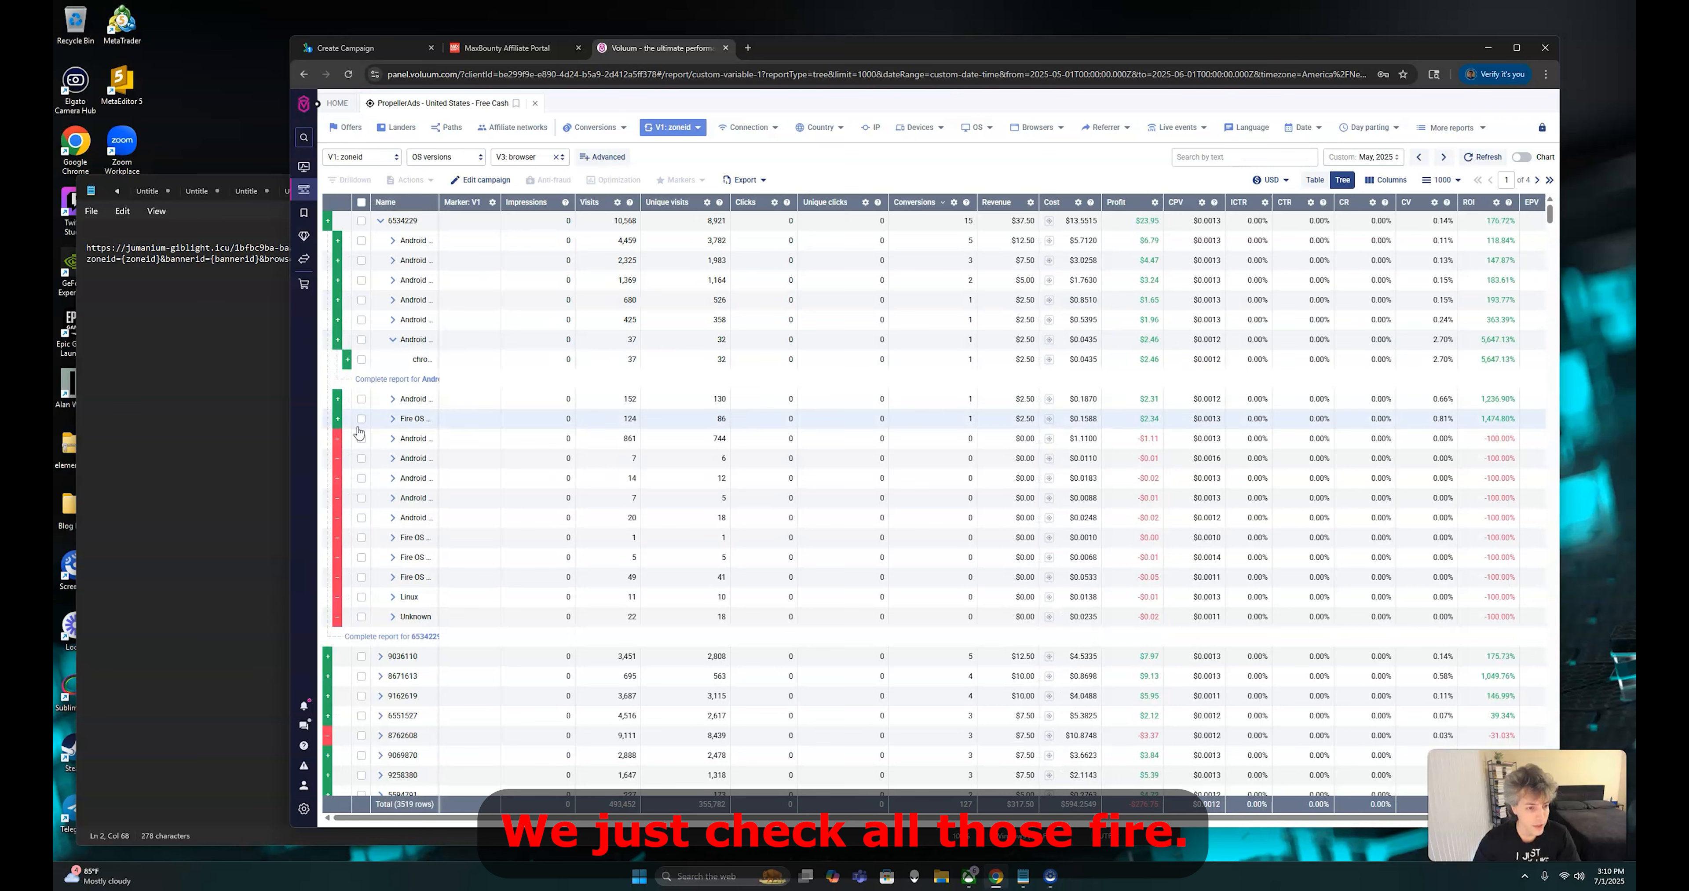
left_click(393, 340)
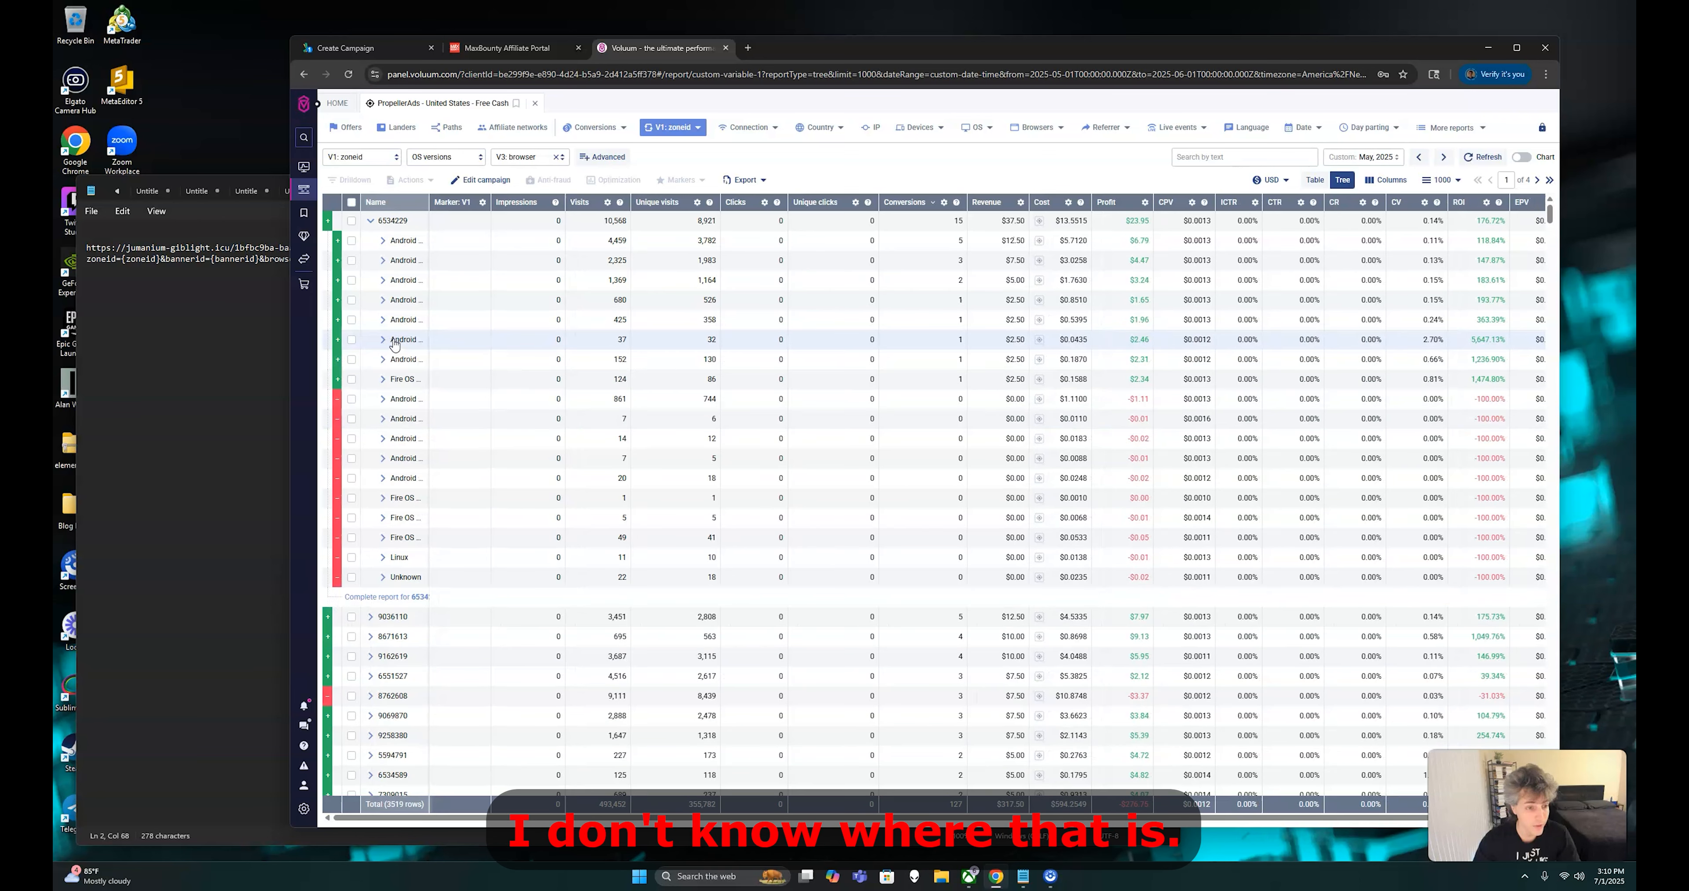
left_click(383, 360)
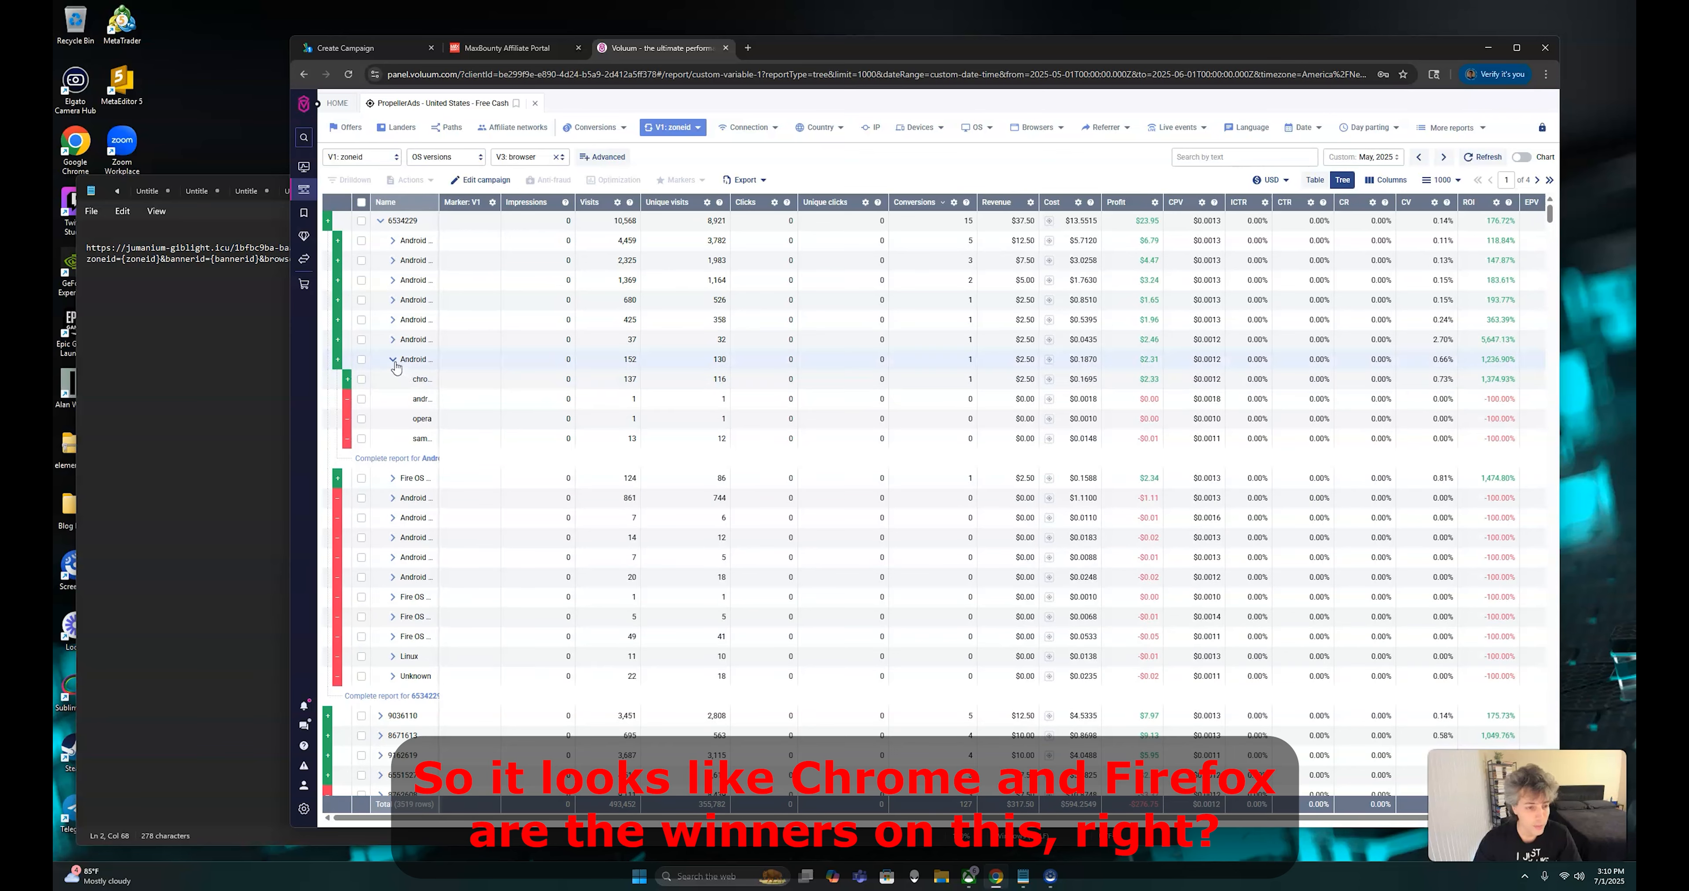
Collapse the expanded Android version in Voluum, return to the PropellerAds campaign, and include Mozilla Firefox and Google Chrome in browser targeting
left_click(392, 359)
left_click(393, 47)
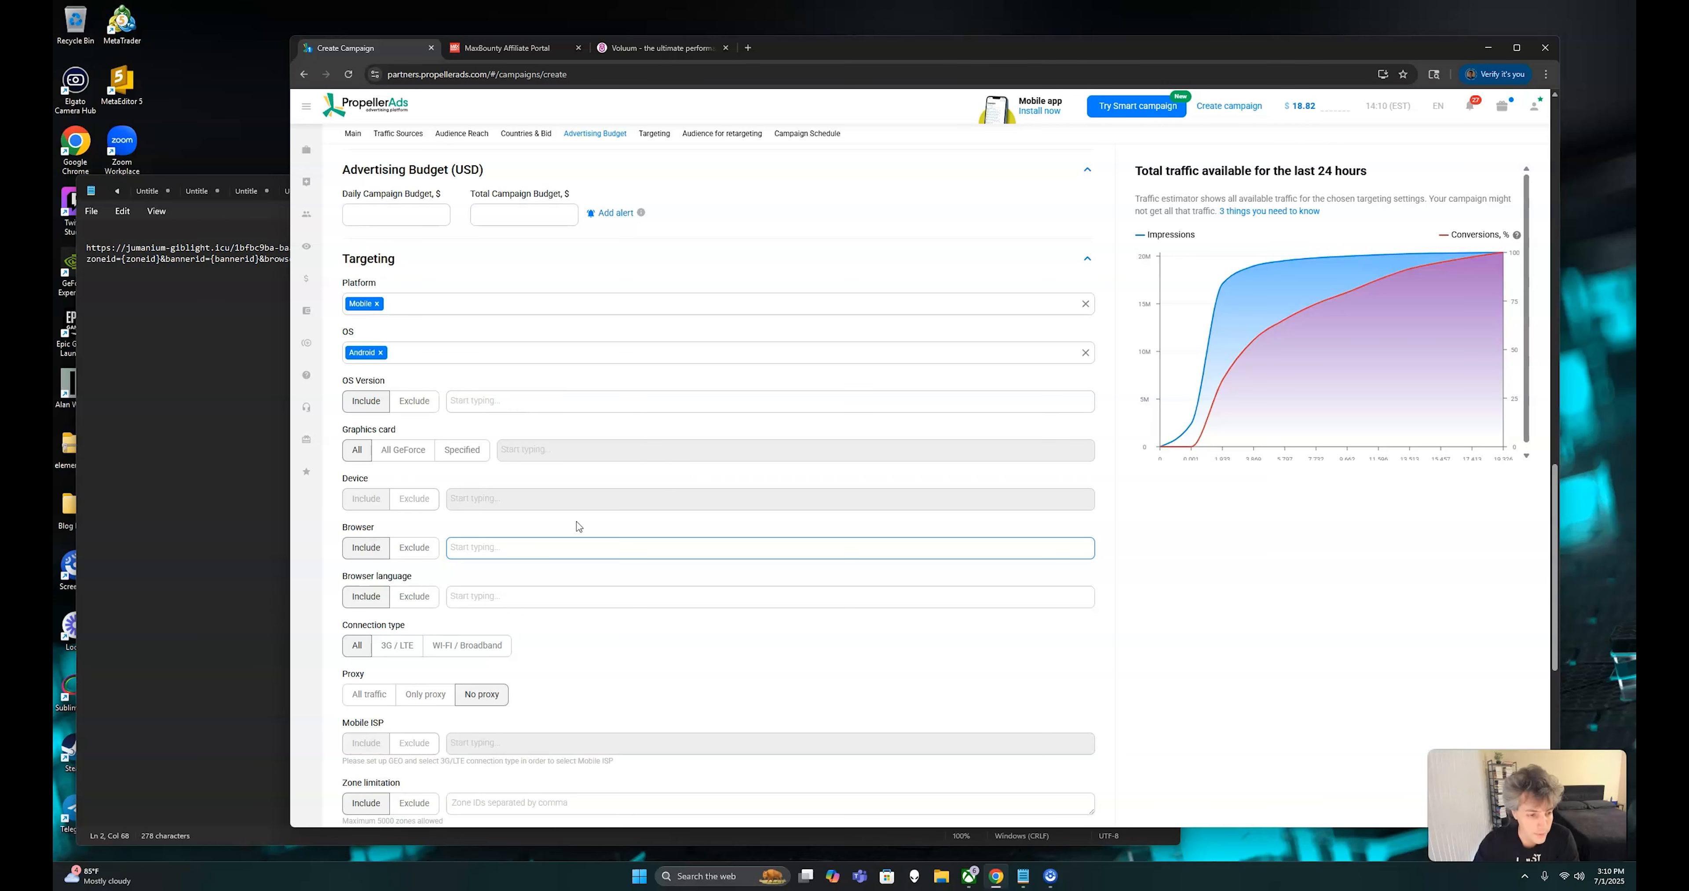
left_click(536, 551)
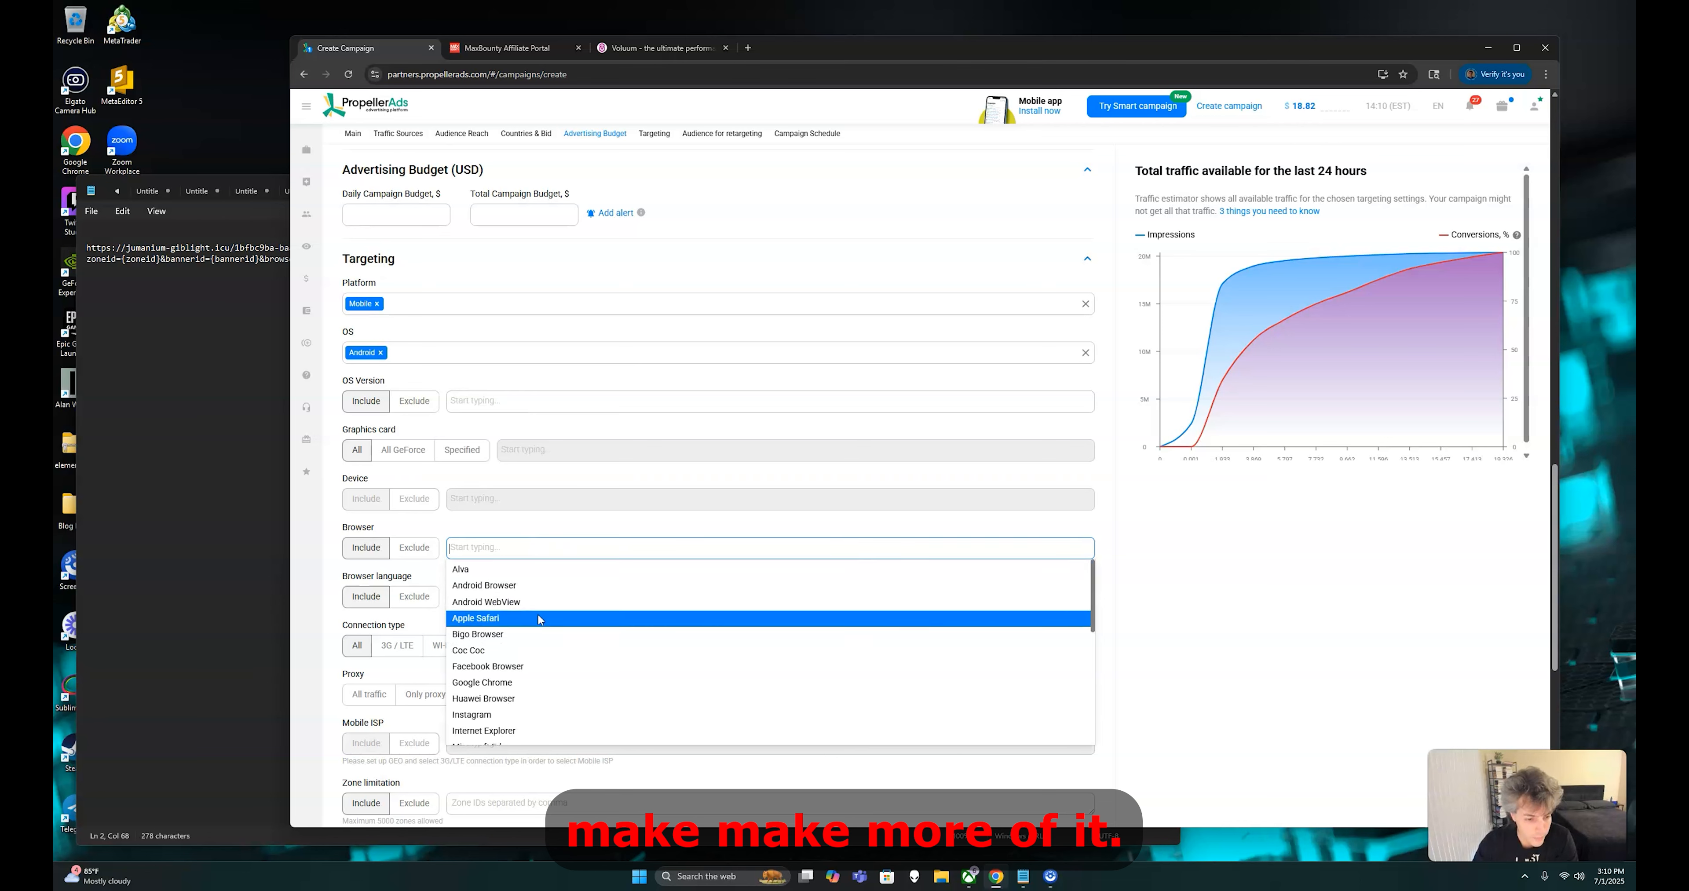
scroll(519, 664, "down", 3)
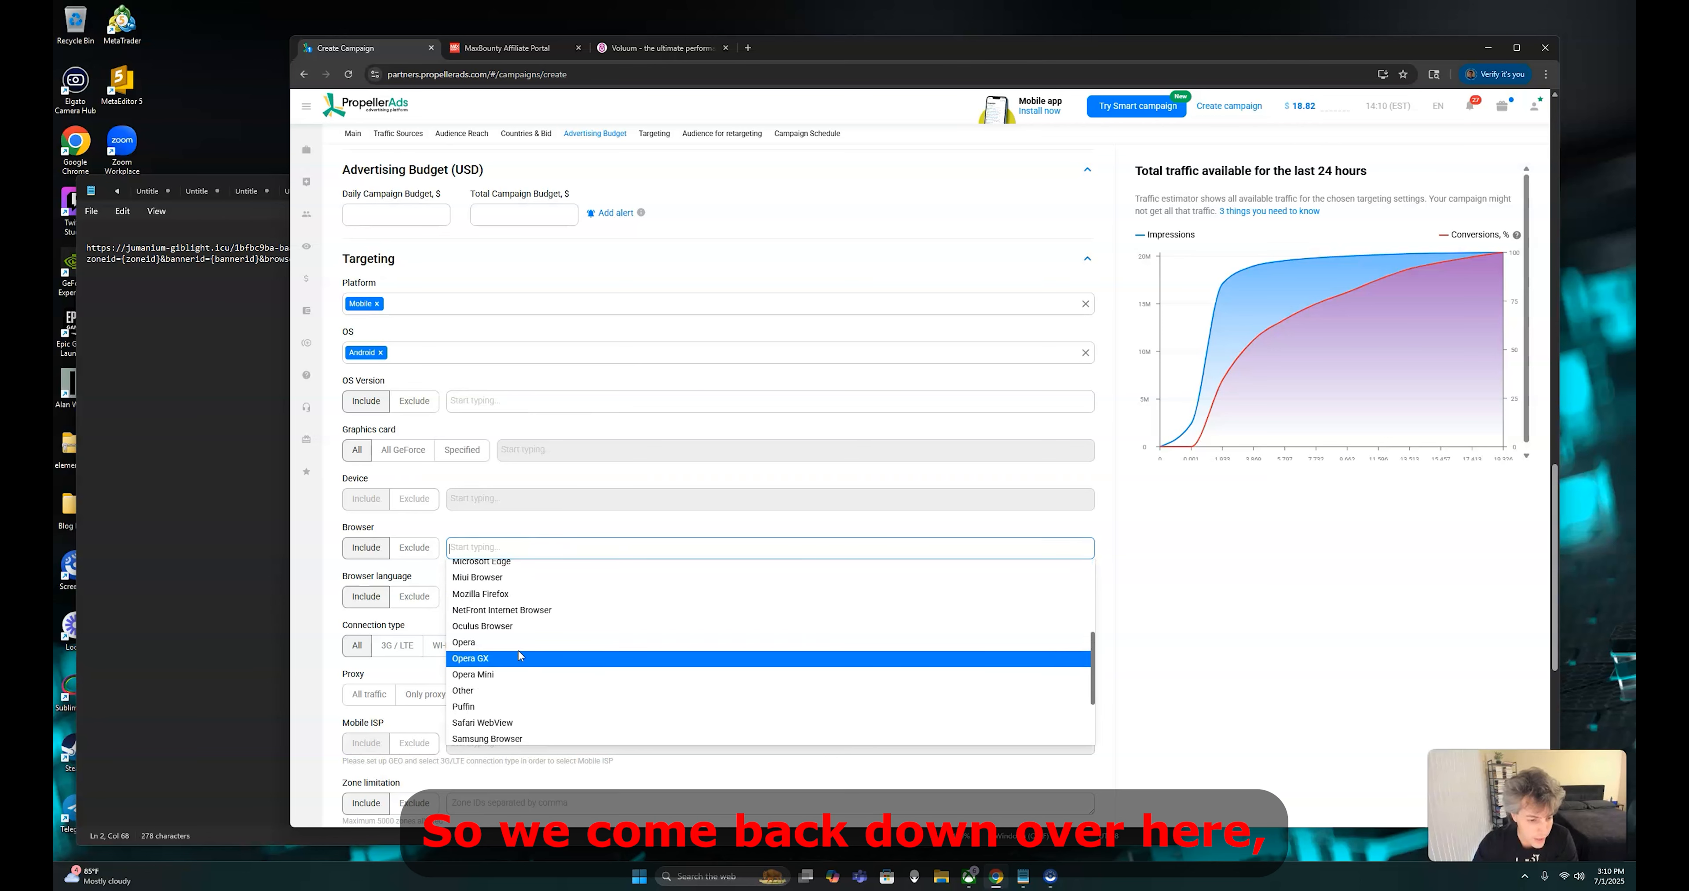
scroll(518, 655, "up", 1)
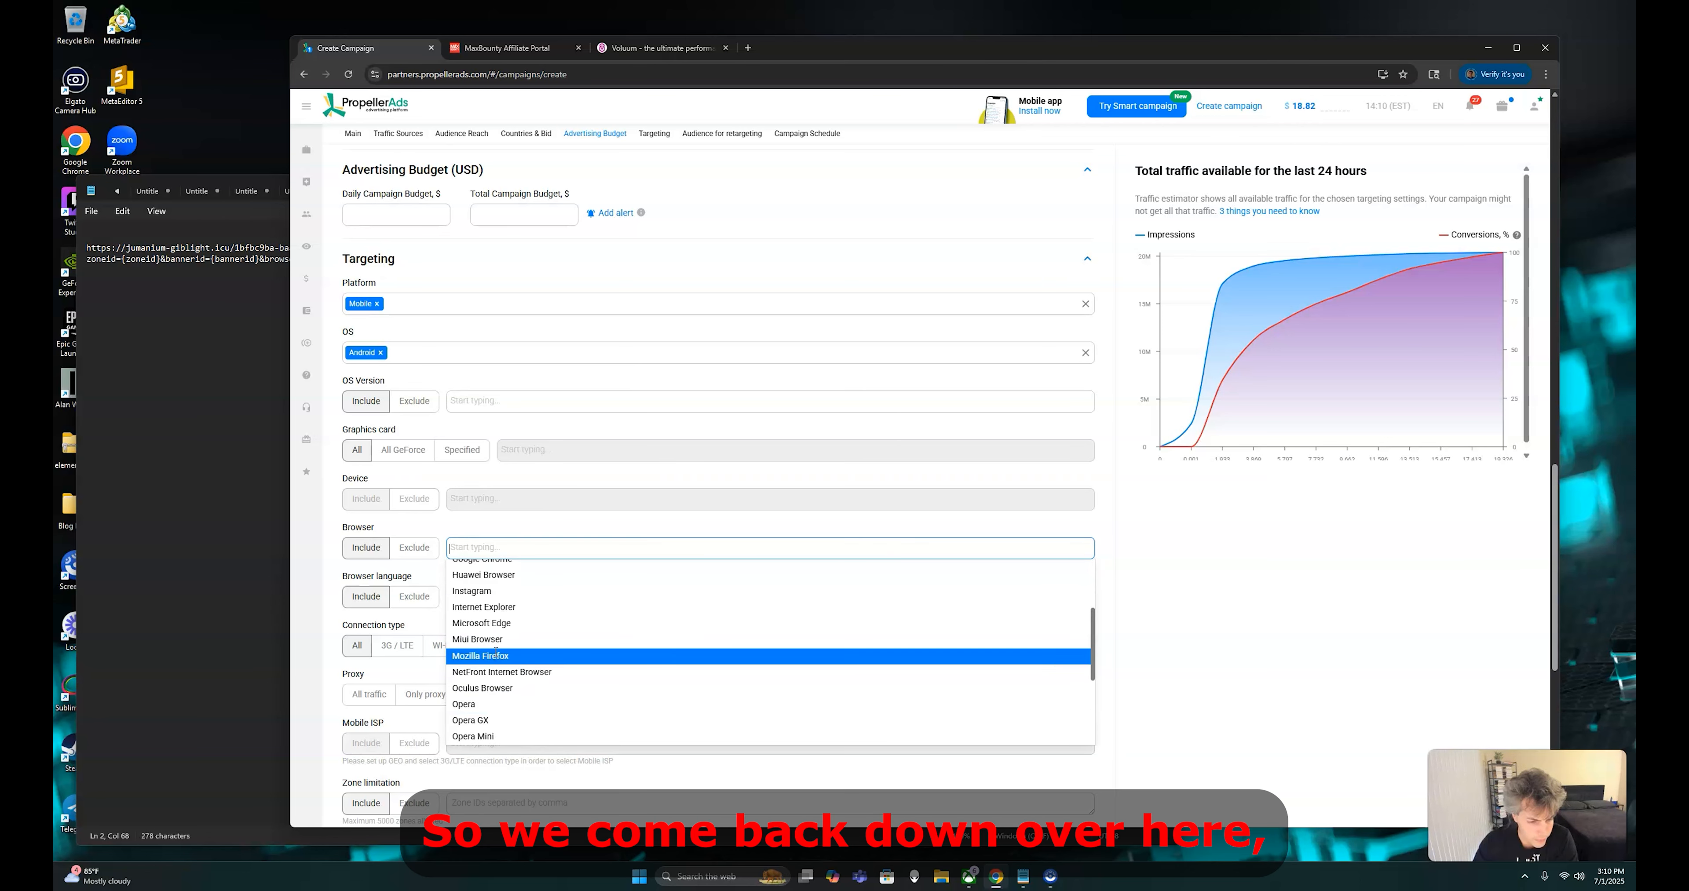
left_click(494, 655)
left_click(556, 552)
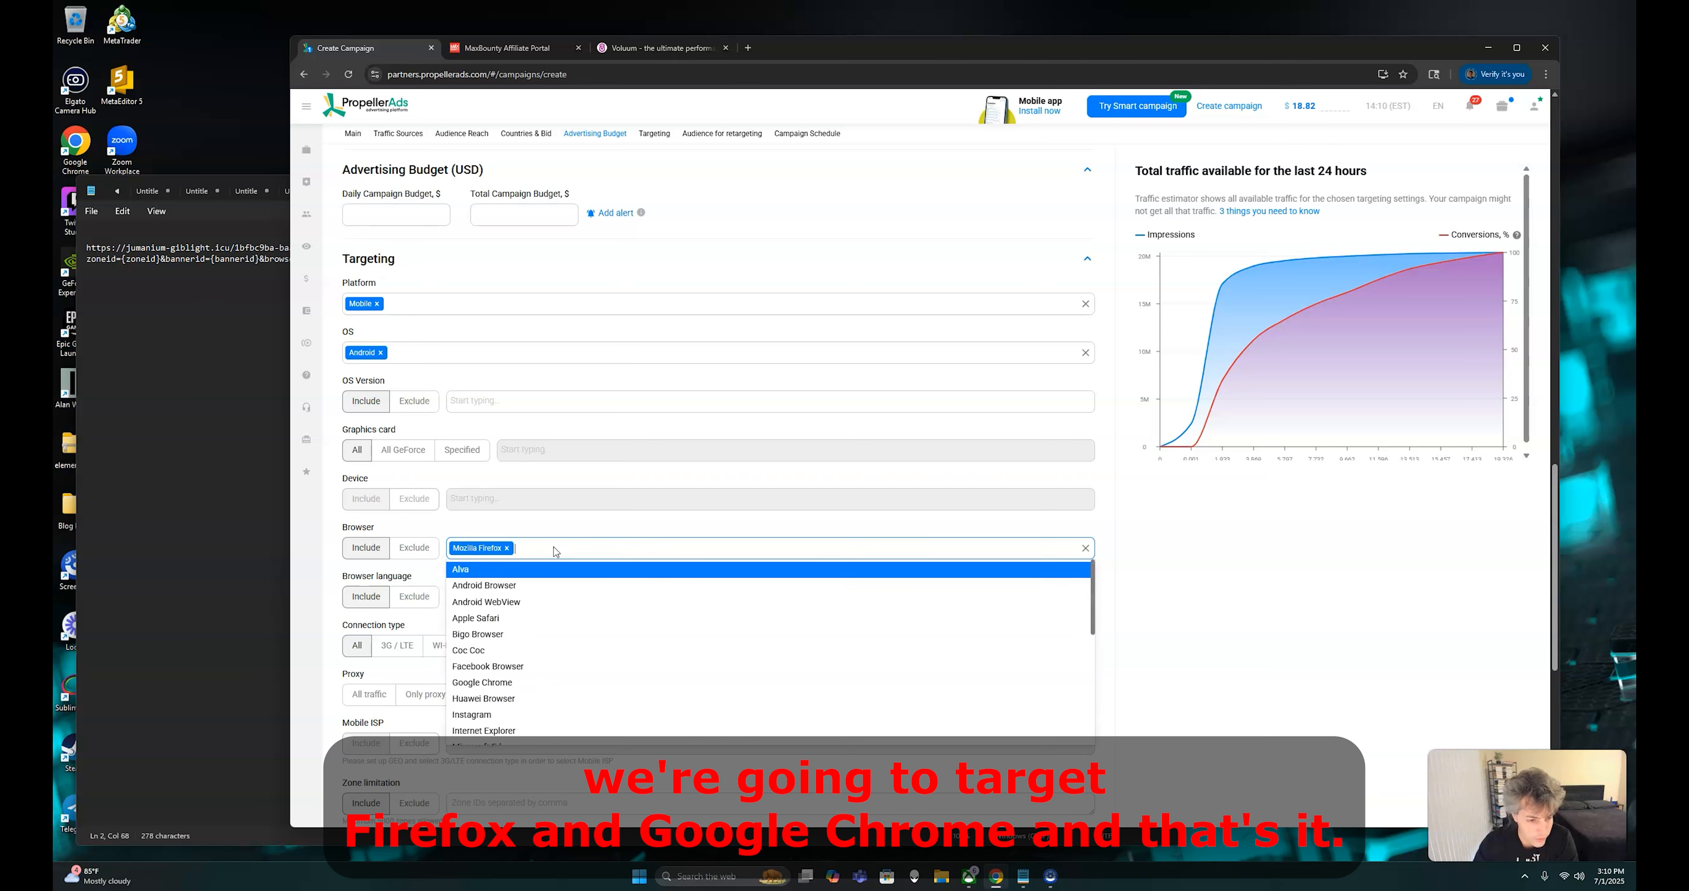
scroll(541, 640, "down", 2)
scroll(518, 630, "up", 2)
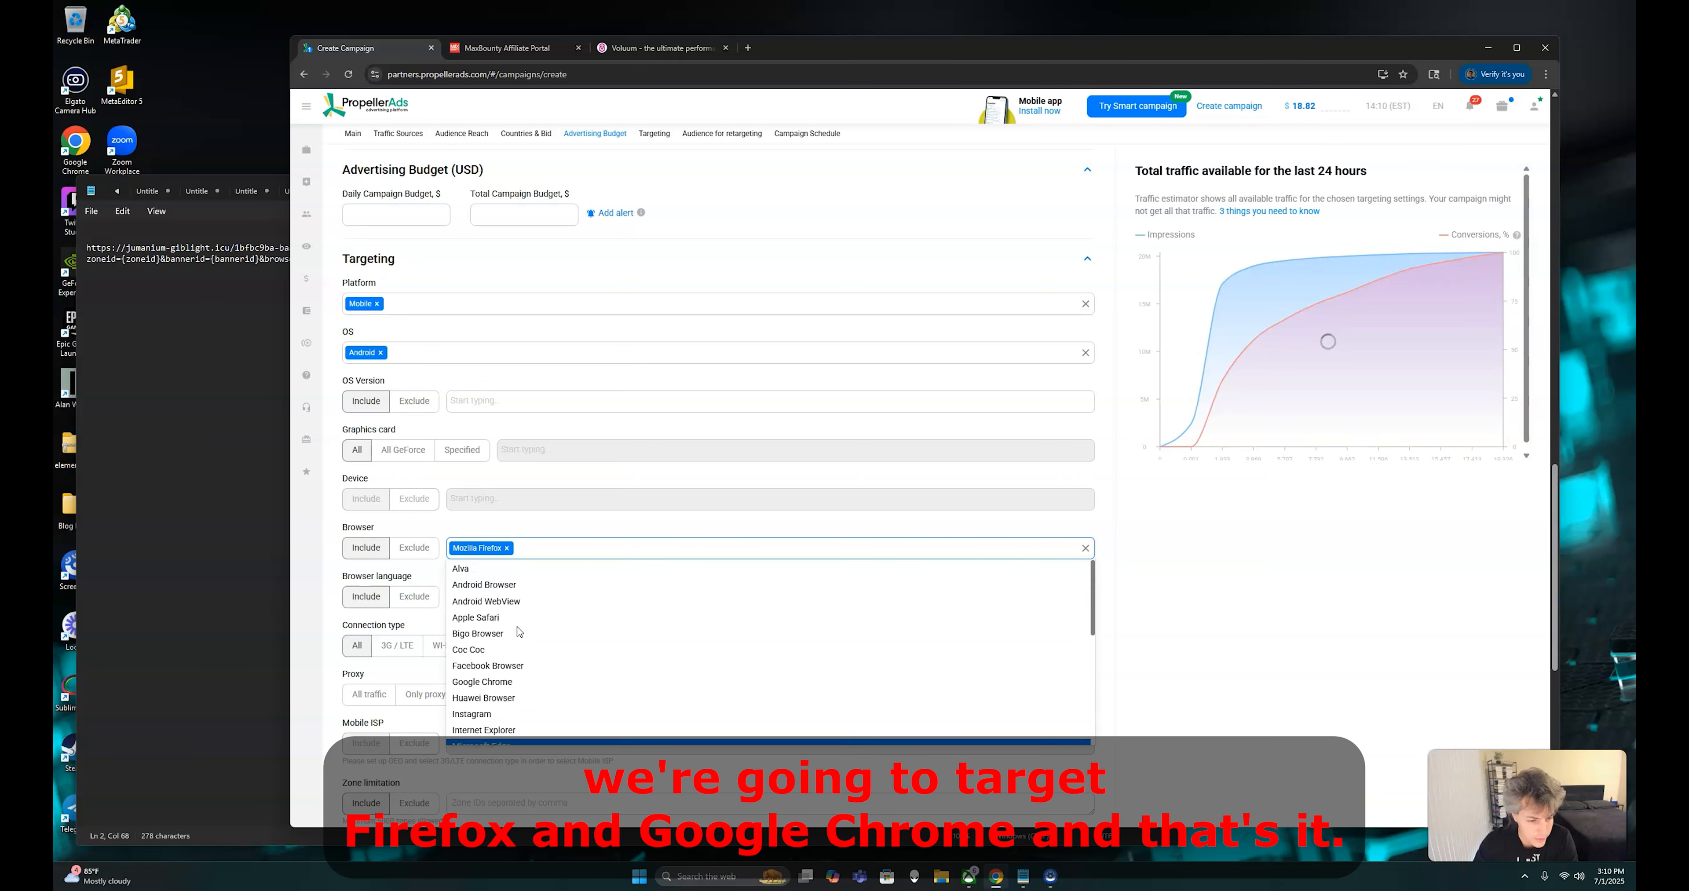
left_click(499, 682)
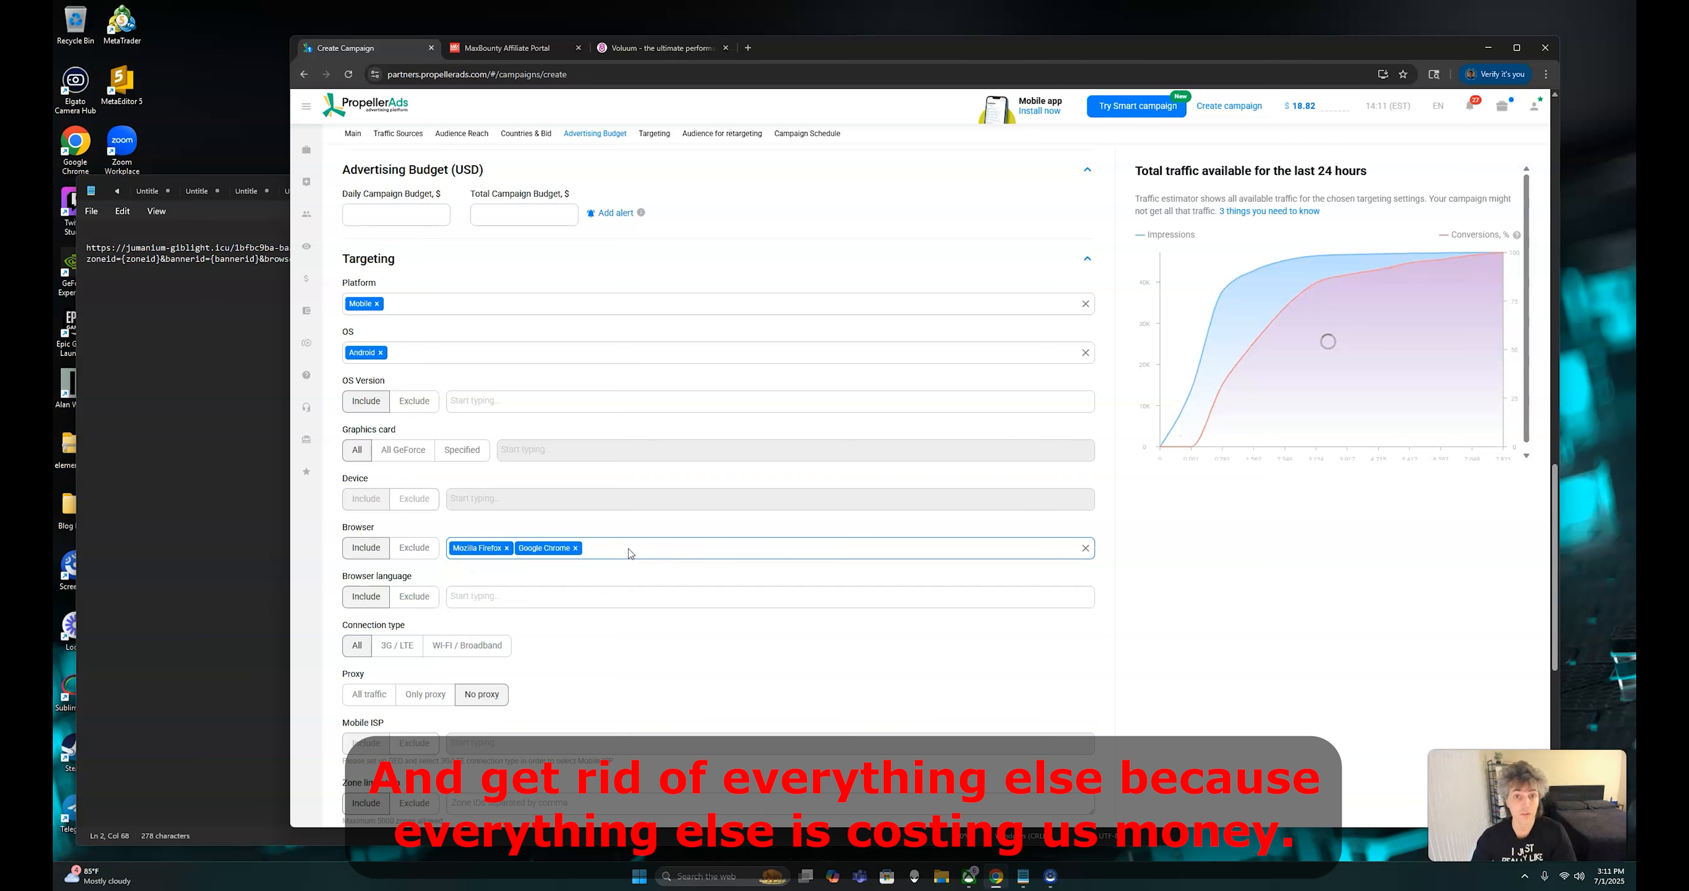
Include English as the browser language and restrict the connection type to Wi-Fi / Broadband
left_click(590, 596)
scroll(499, 695, "down", 3)
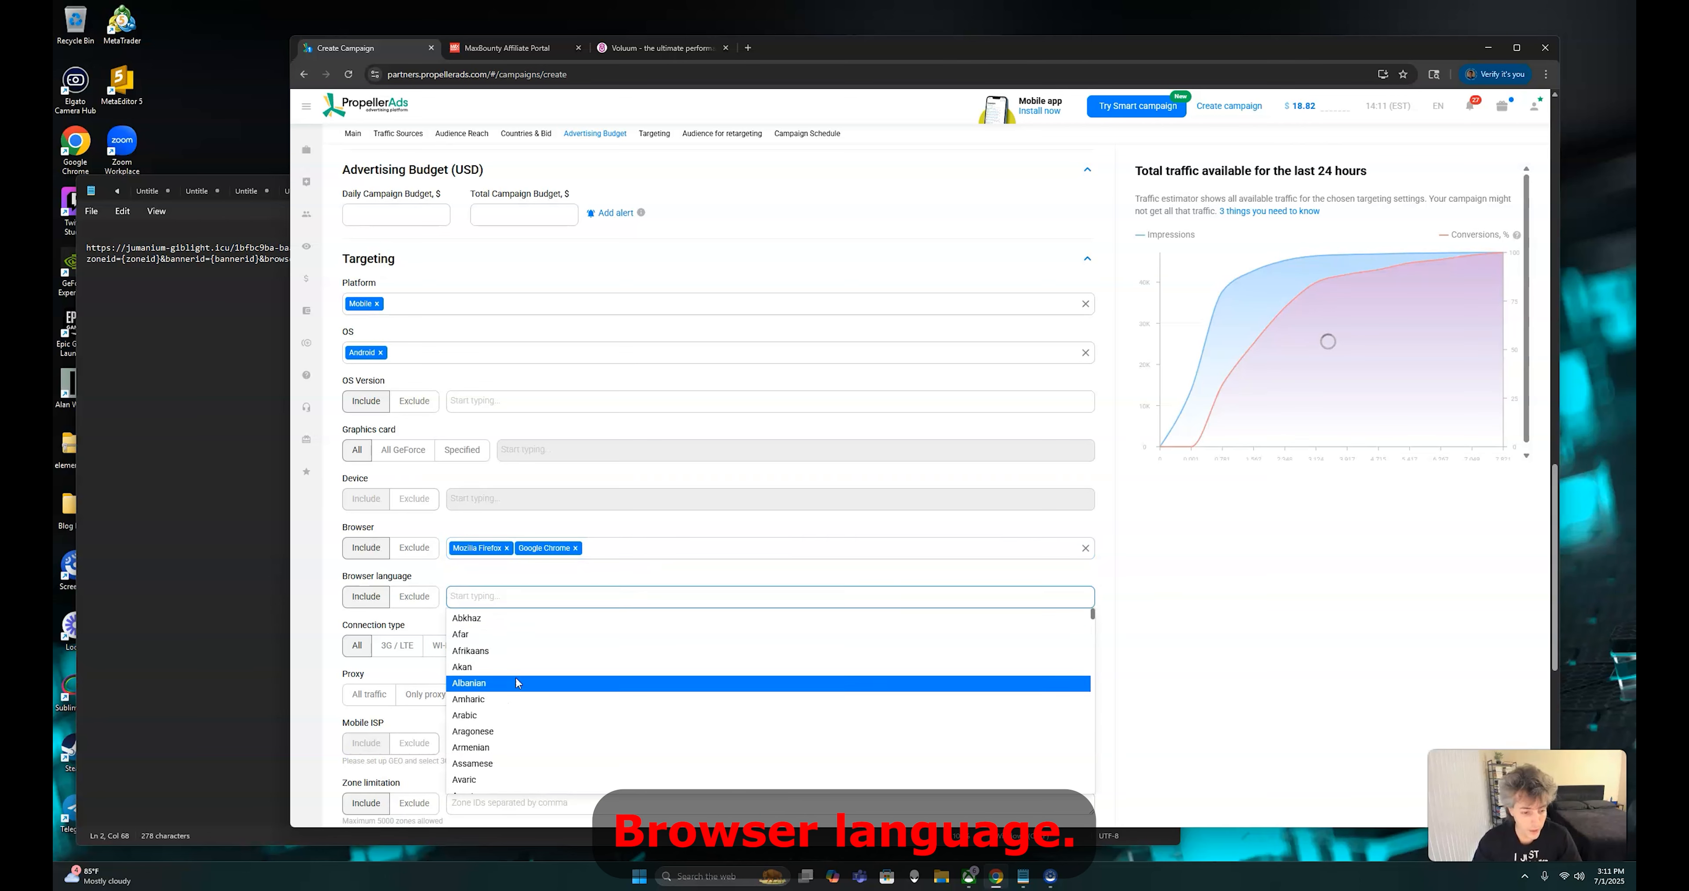
scroll(499, 715, "down", 5)
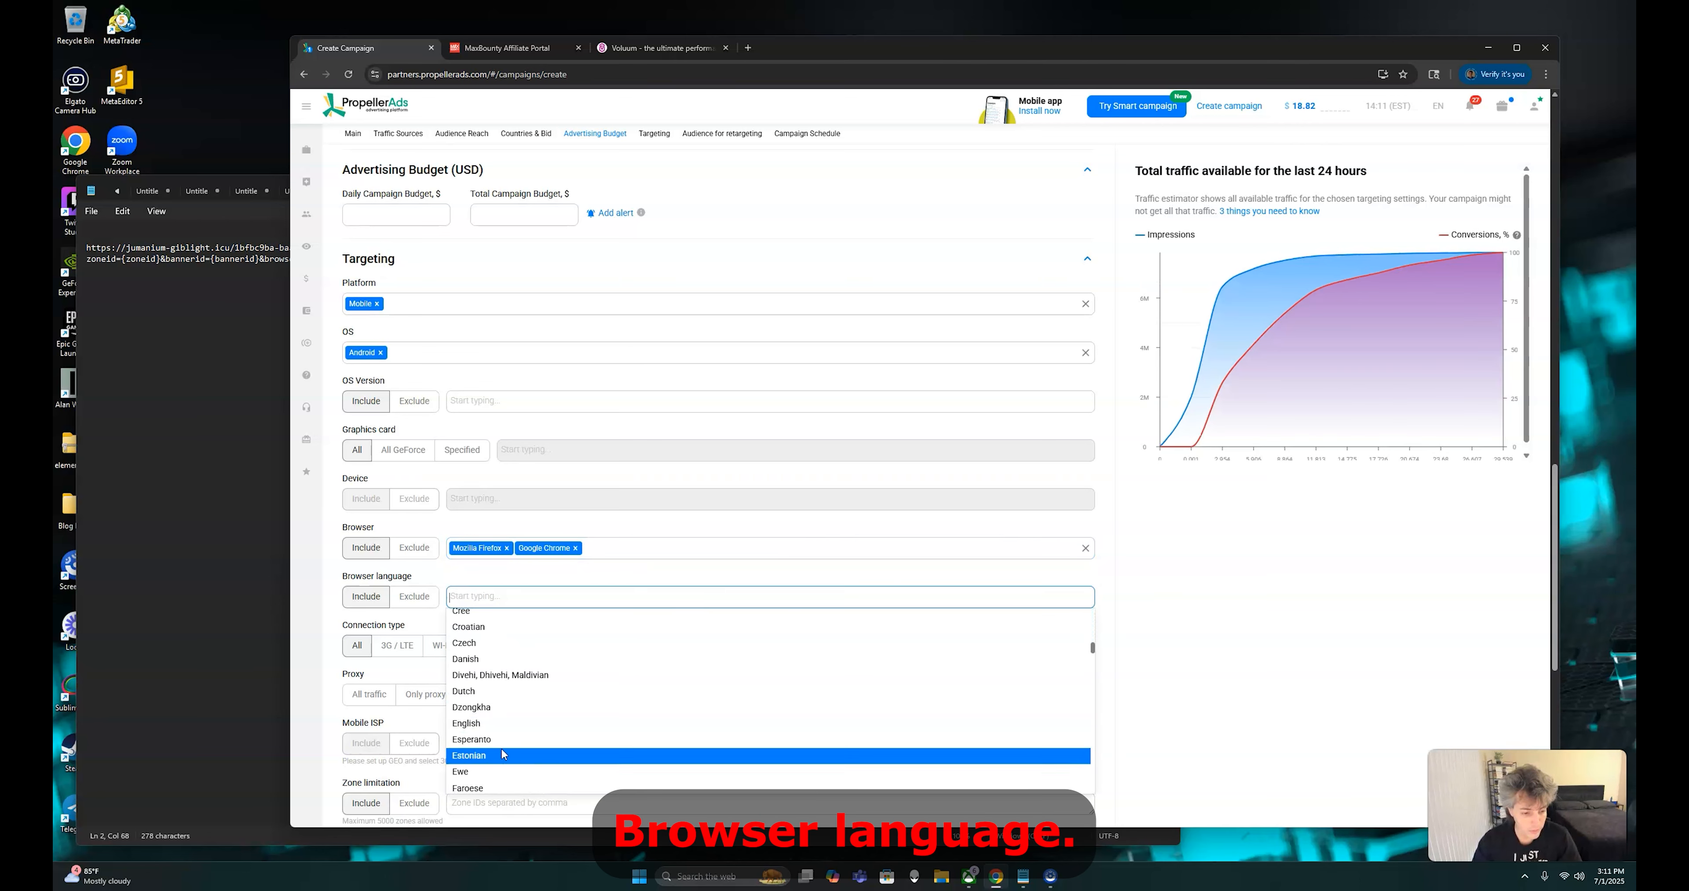
scroll(505, 734, "up", 2)
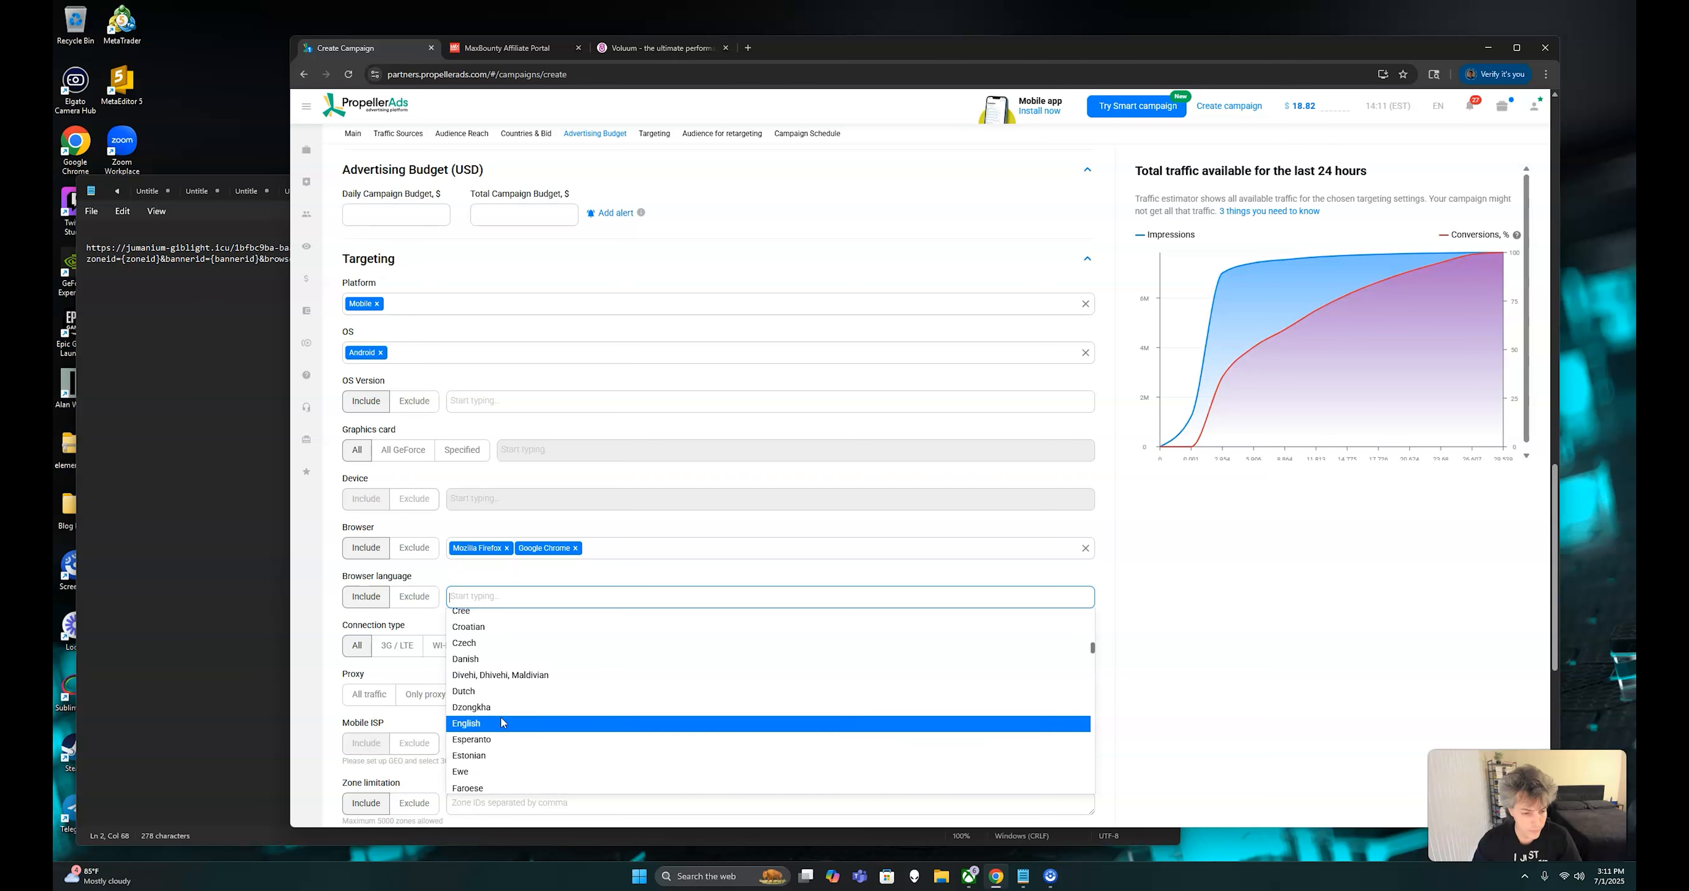
left_click(491, 728)
left_click(480, 648)
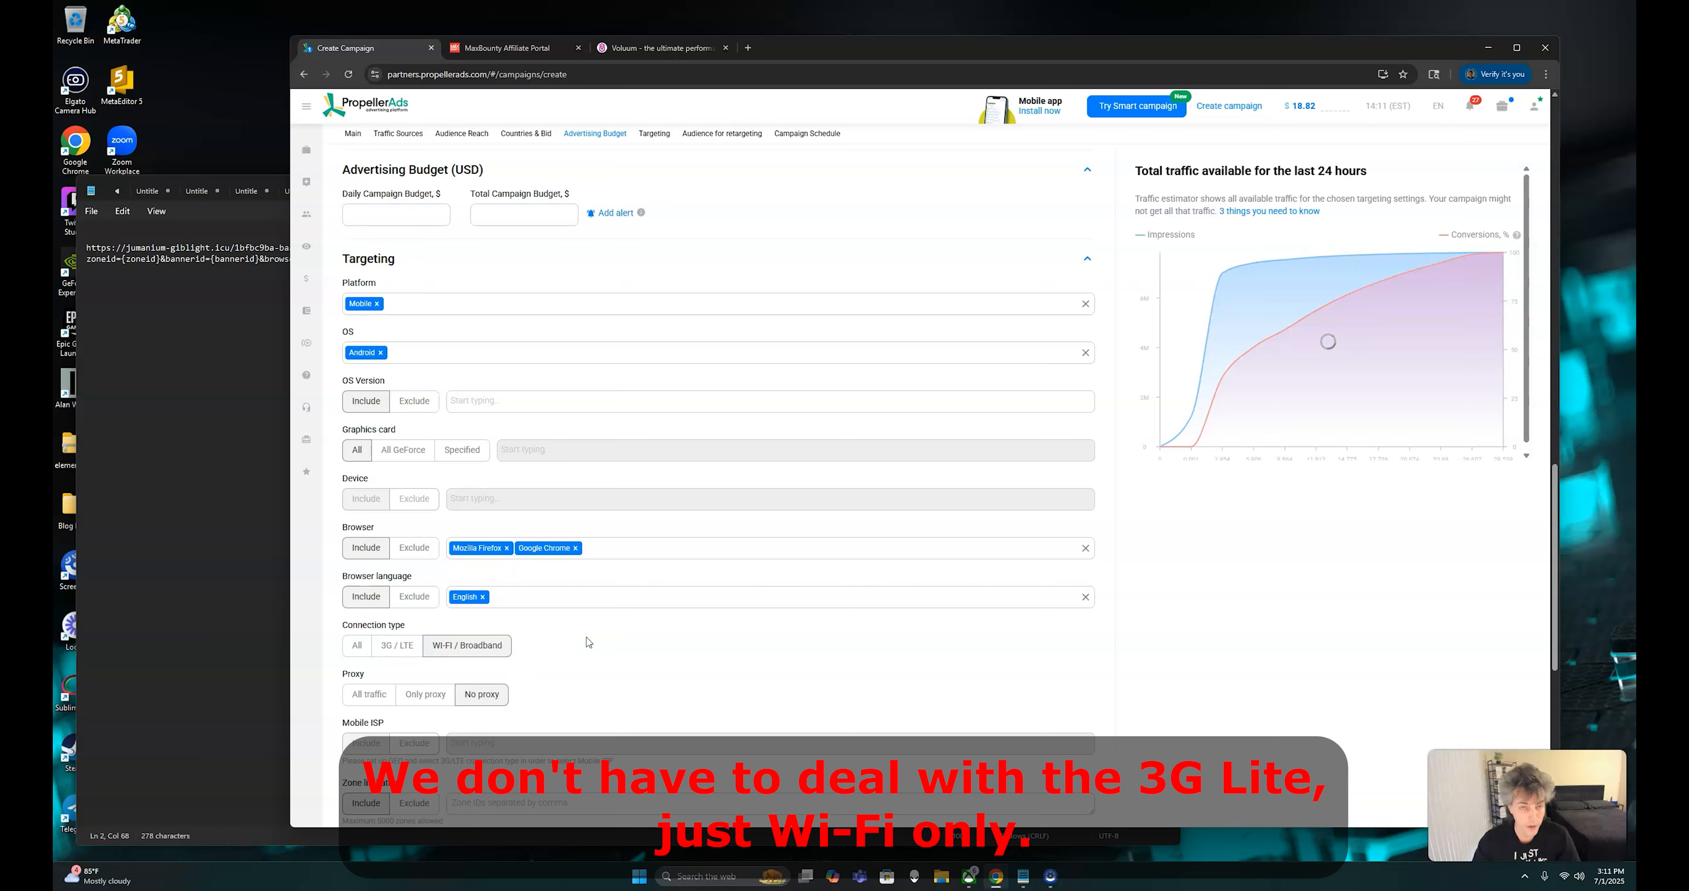
Check the campaign's zone limitation setting, then switch to the Voluum report and copy the custom variable value of zone 6534229
scroll(624, 595, "down", 3)
scroll(624, 596, "down", 3)
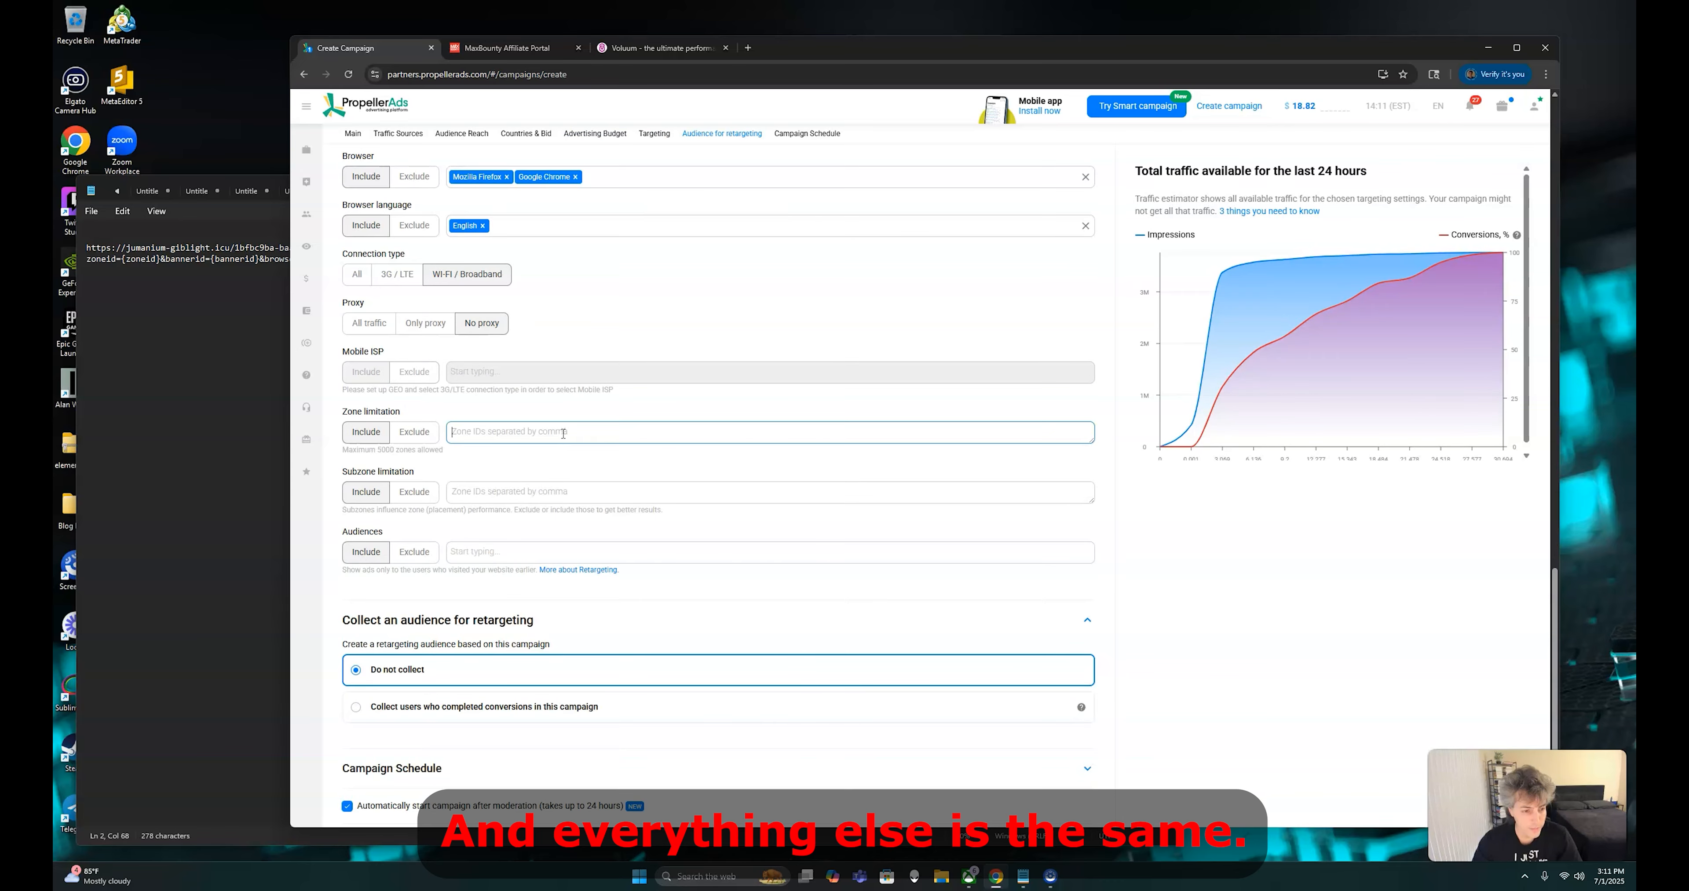
left_click(631, 47)
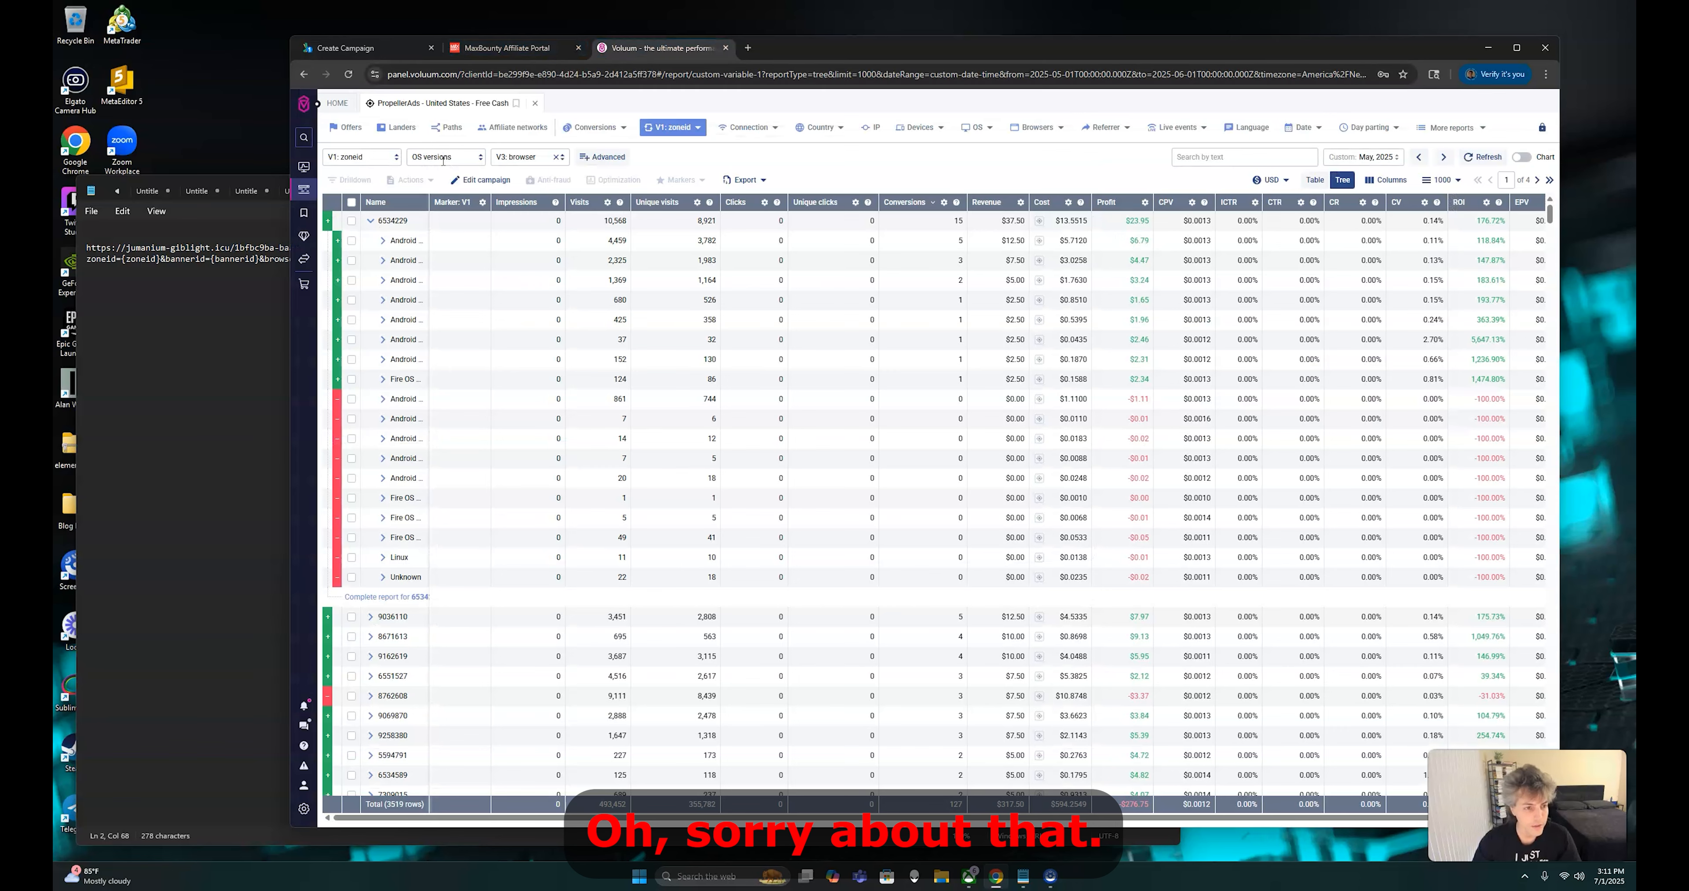
left_click(388, 221)
left_click_drag(379, 221, 408, 227)
right_click(408, 228)
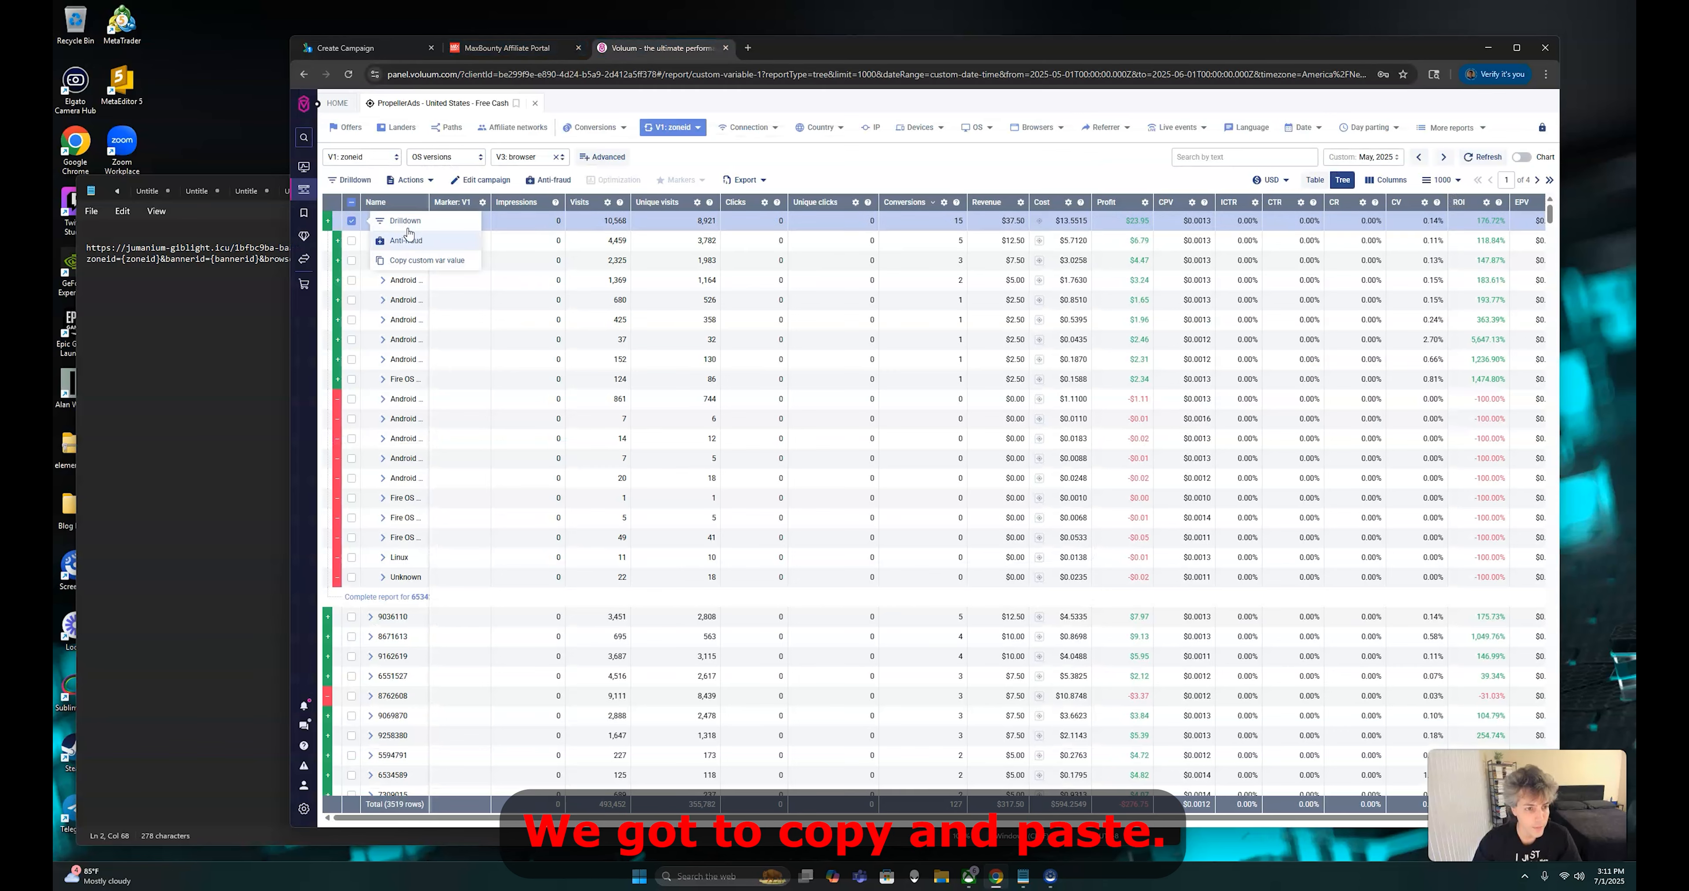
left_click(430, 262)
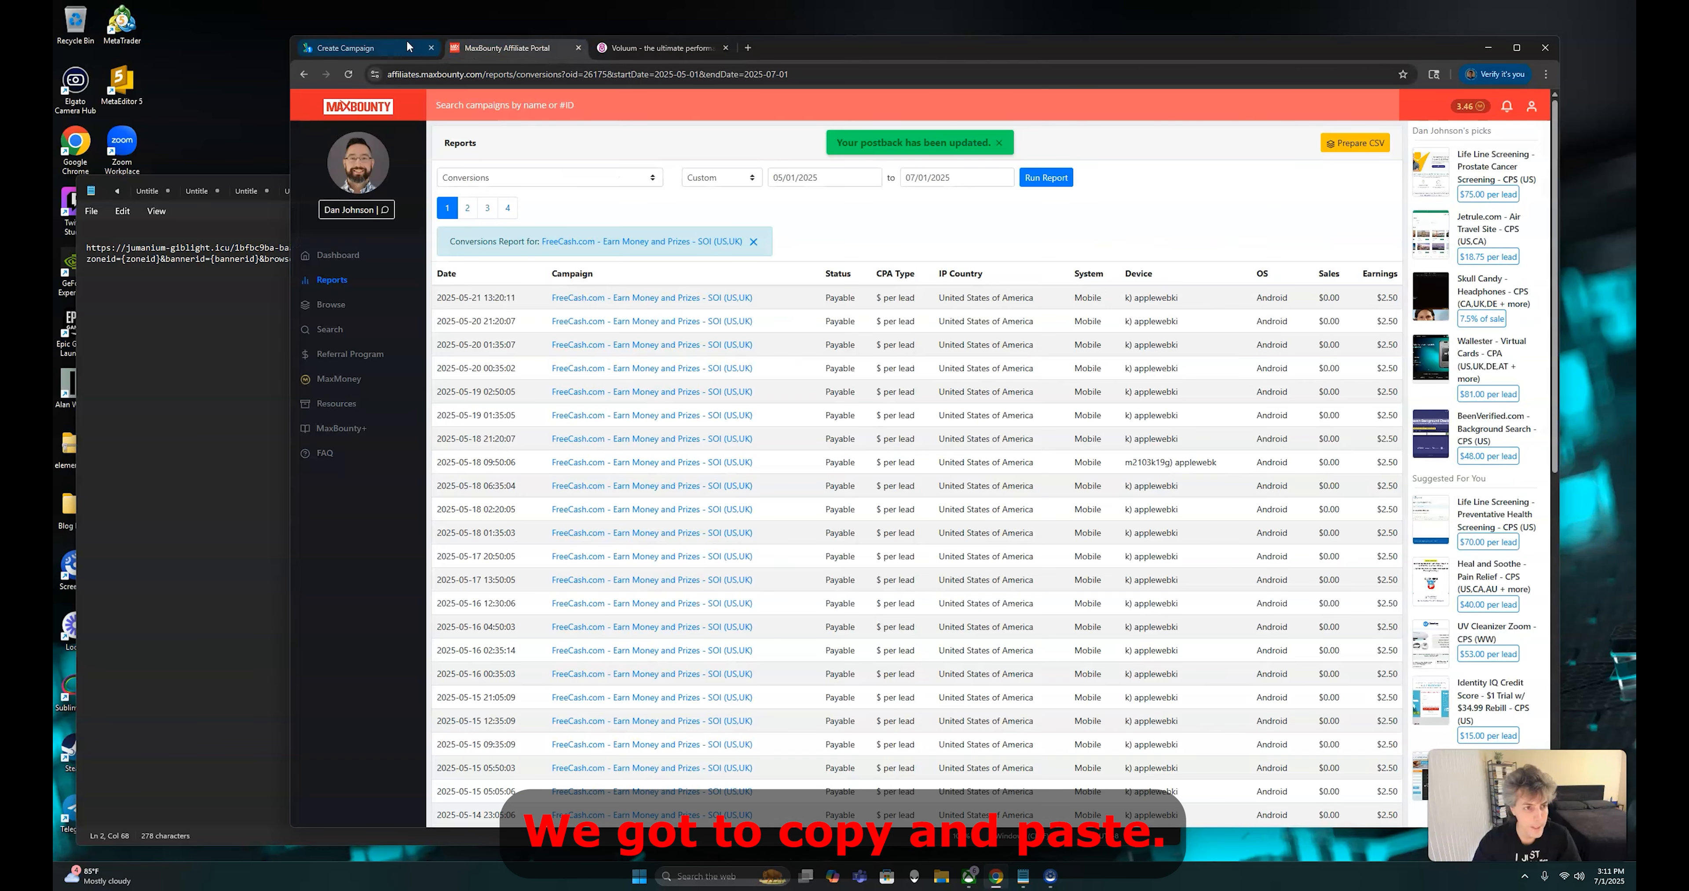
Return to the PropellerAds campaign and paste the copied zone ID 6534229 into the included zone limitation
left_click(394, 47)
right_click(496, 424)
left_click(633, 468)
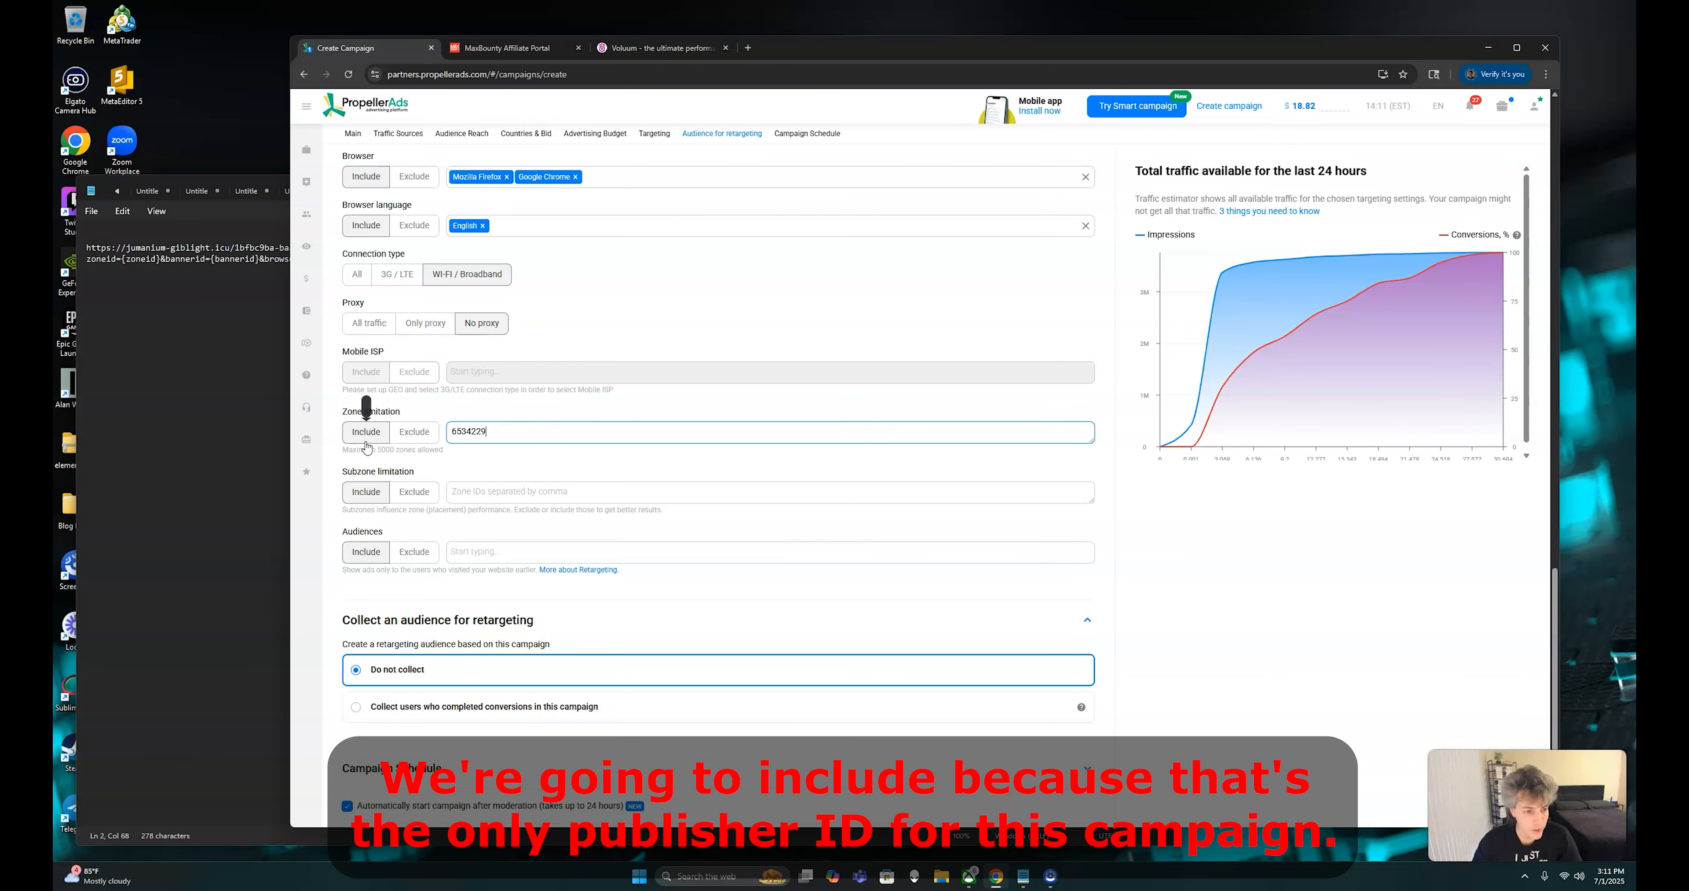
left_click(515, 414)
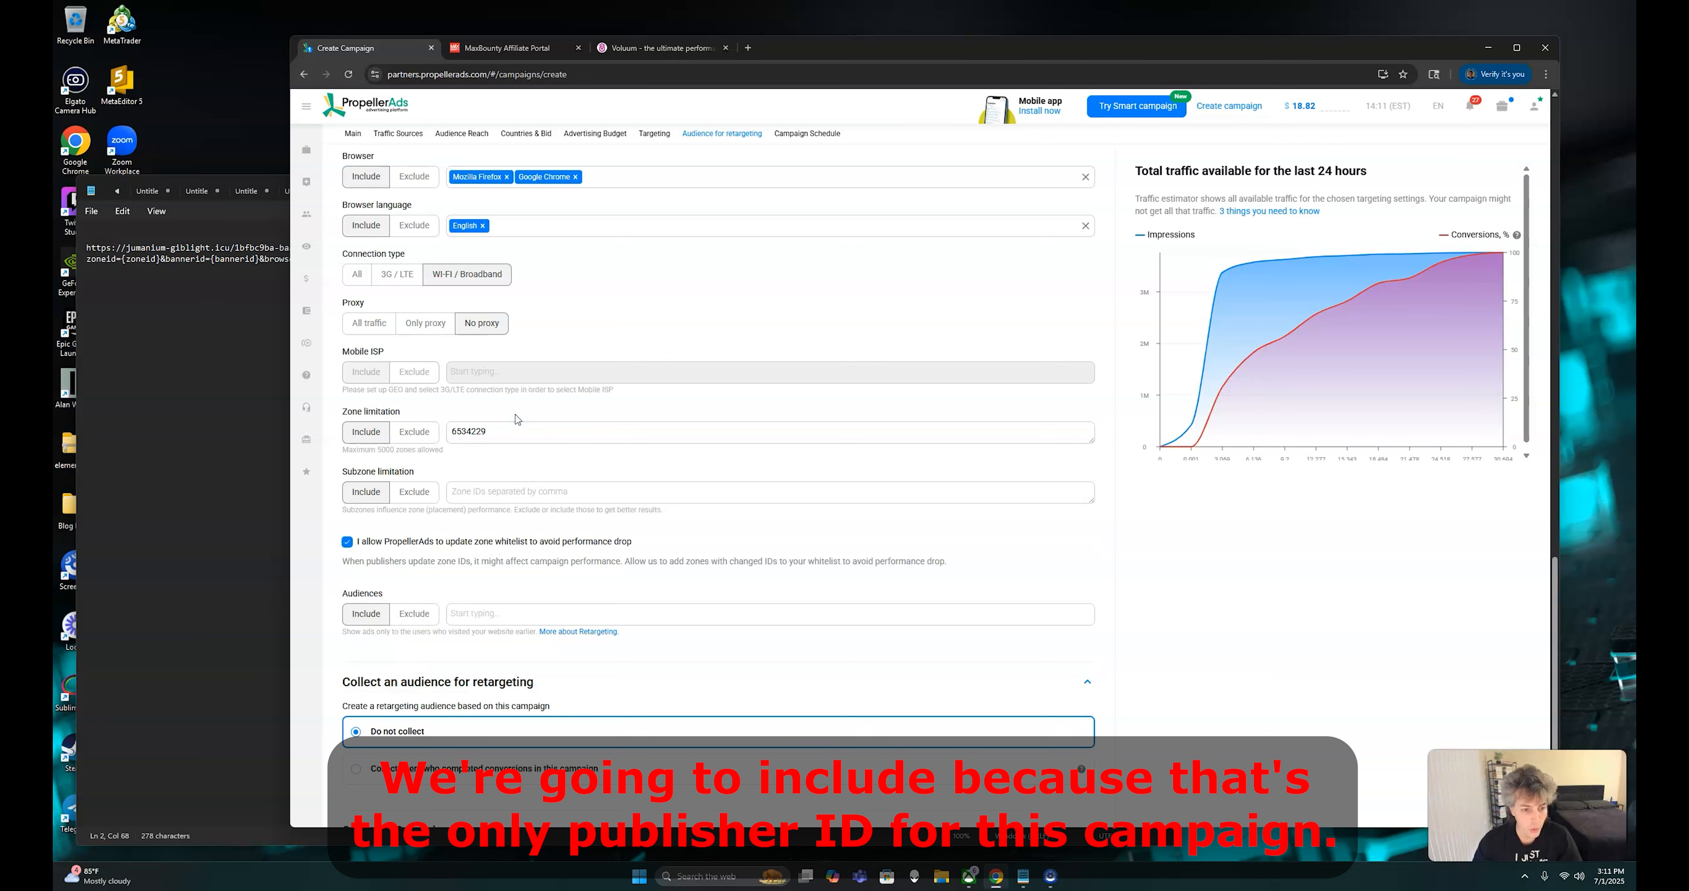